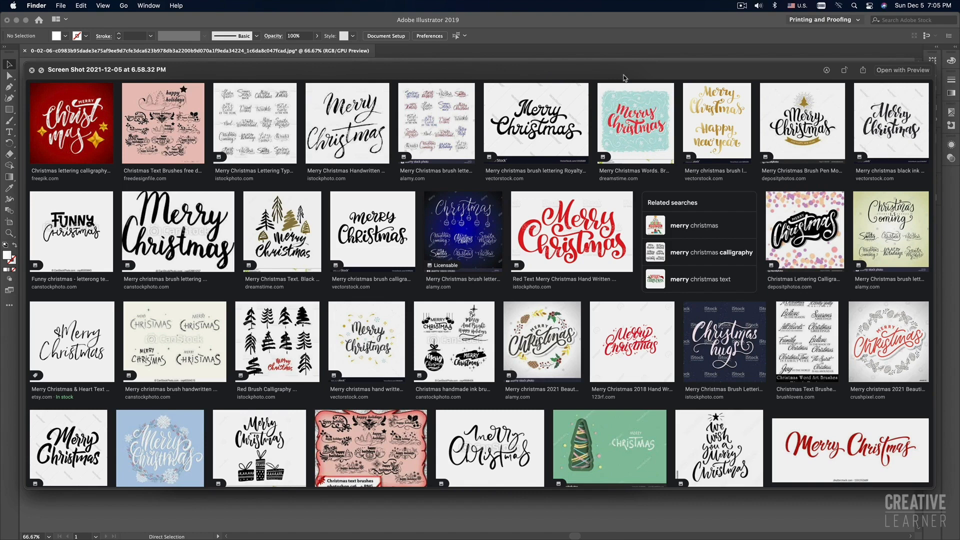
Switch from the lettering reference image to the Christmas sketch in Illustrator and reposition the floating Pen tools panel.
drag(612, 77, 611, 81)
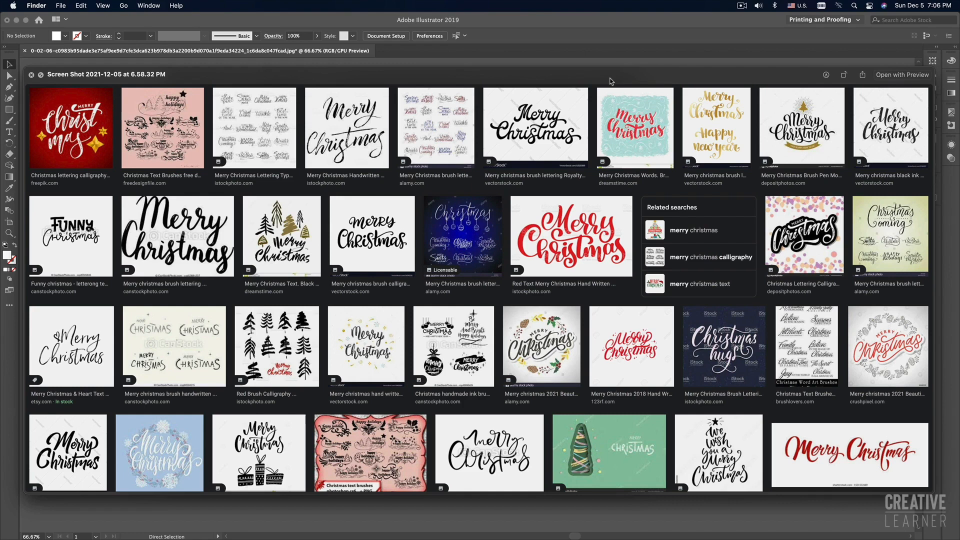
key(super+Tab)
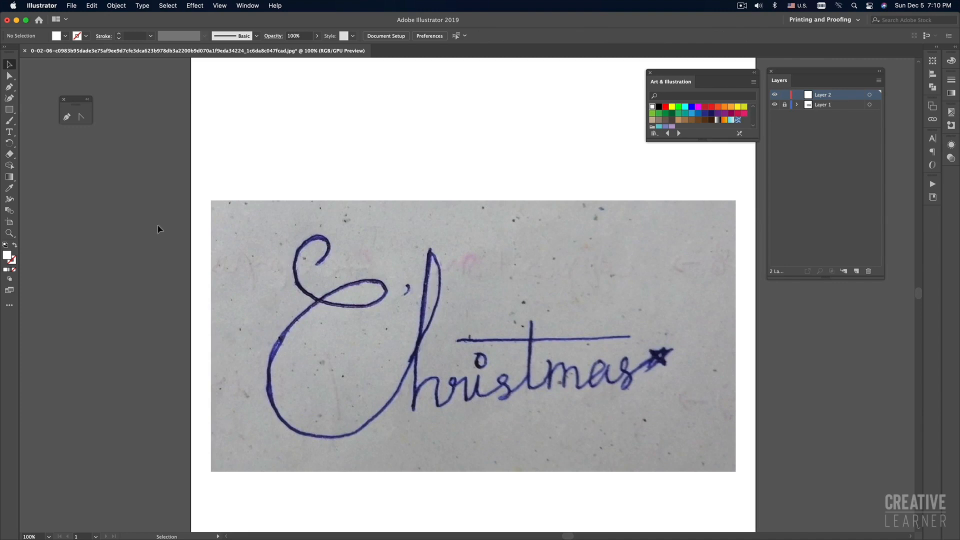
drag(80, 103, 72, 96)
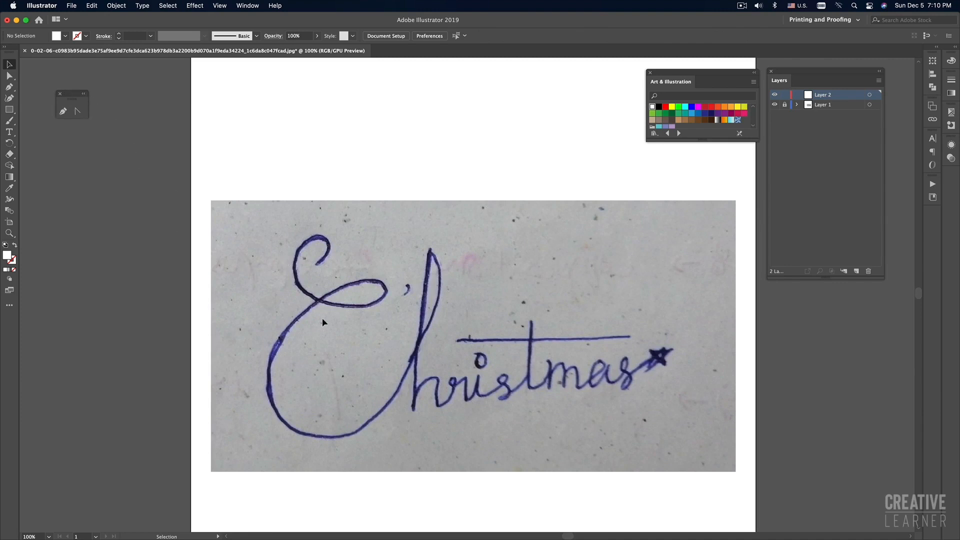
click(63, 111)
drag(70, 96, 78, 109)
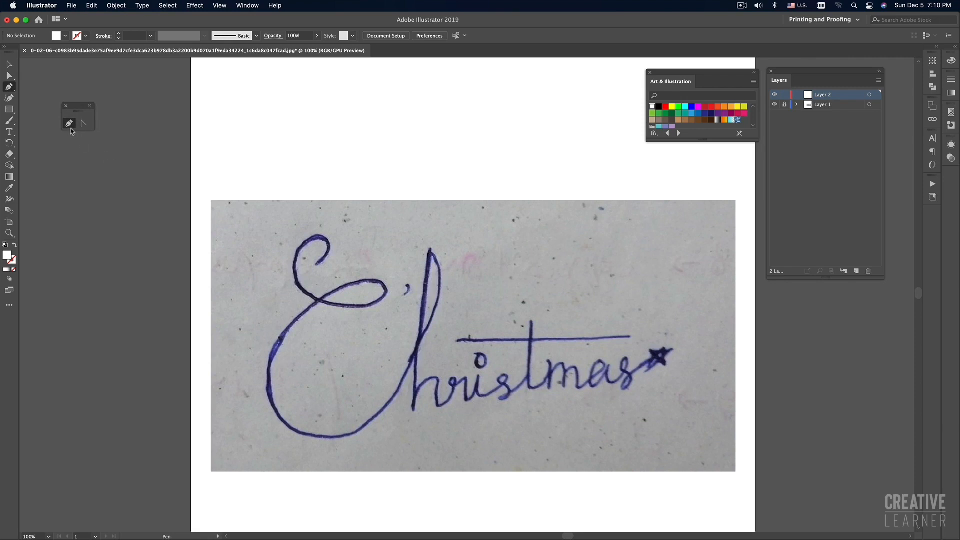
Trace the upper curl of the sketched C with the Curvature tool, starting at its inner end.
click(9, 98)
click(317, 263)
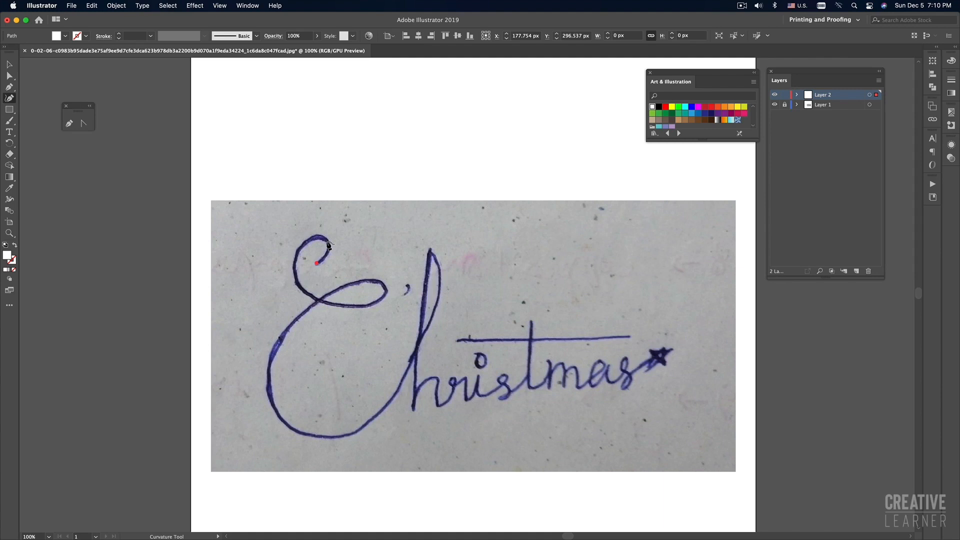
click(327, 242)
click(304, 244)
click(320, 302)
drag(319, 299, 297, 280)
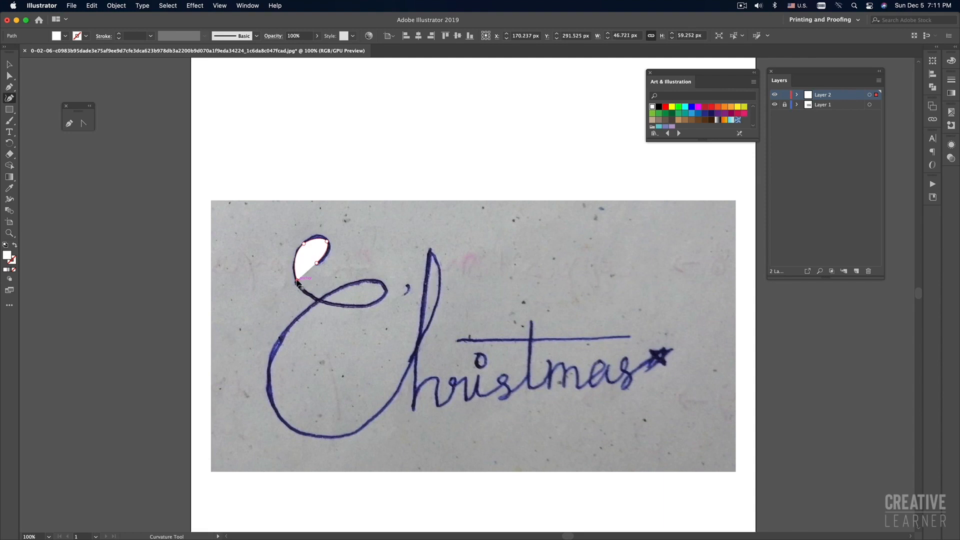
Continue the Curvature tool path around the C's middle loop and down to the start of its large bowl.
click(373, 303)
click(368, 305)
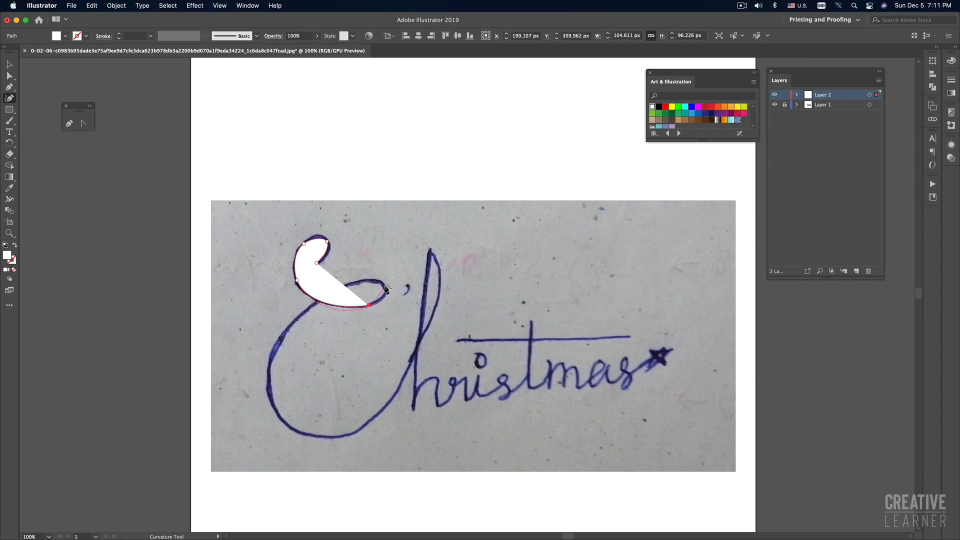
click(383, 284)
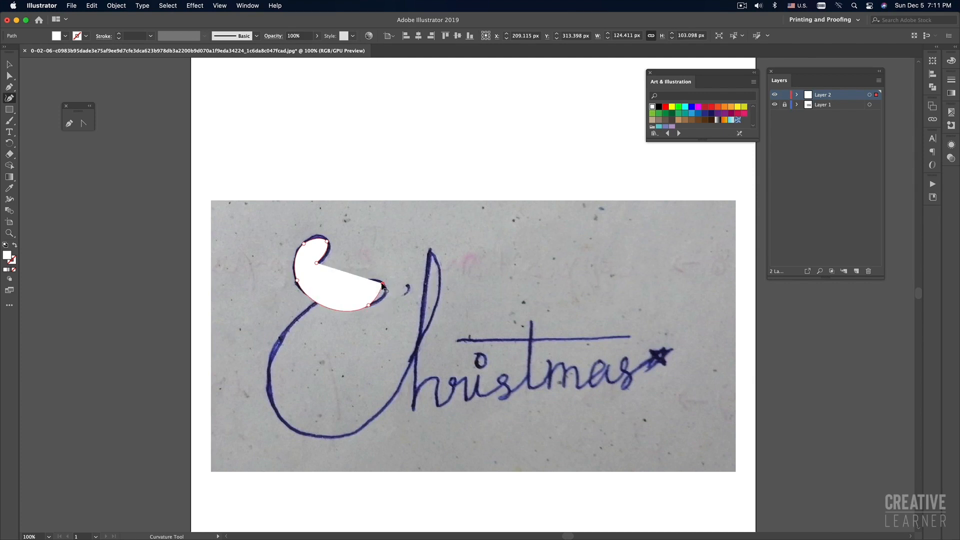
key(super+z)
click(385, 293)
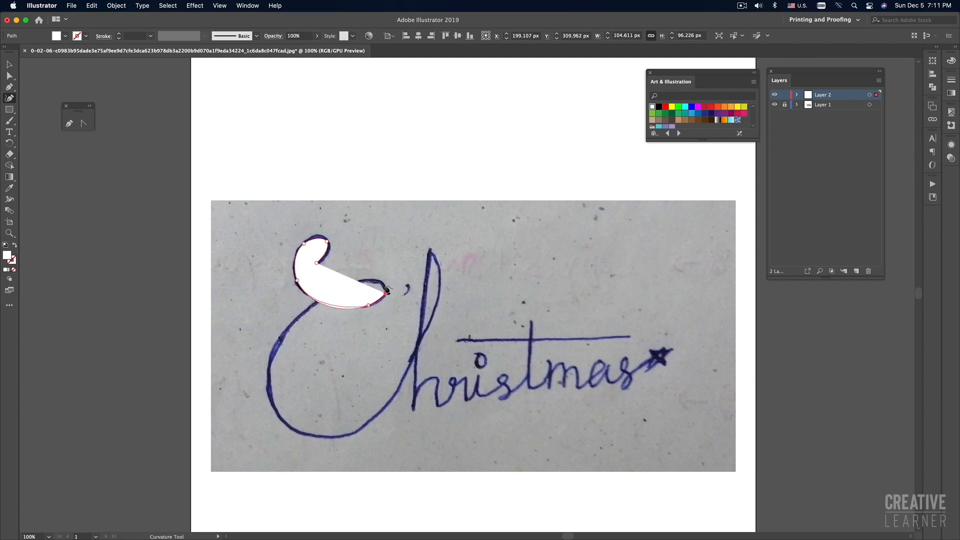
click(374, 281)
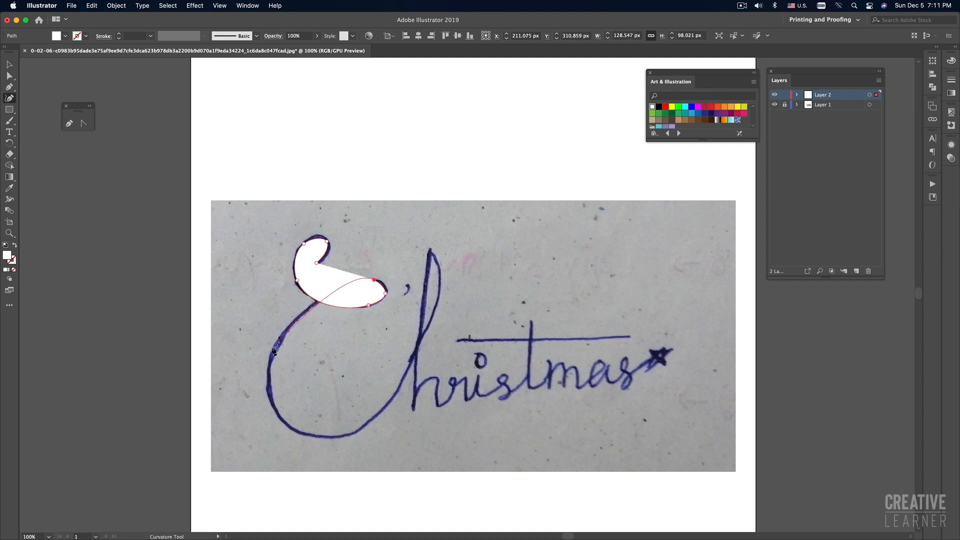
click(287, 325)
drag(287, 326, 284, 328)
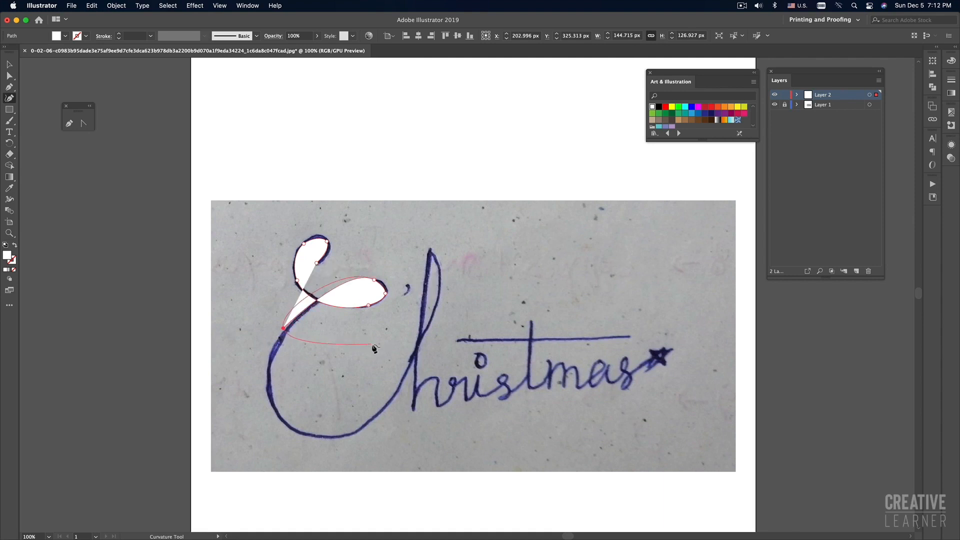
Enlarge the Art & Illustration swatch library and place the Swatches panel directly beneath it.
key(v)
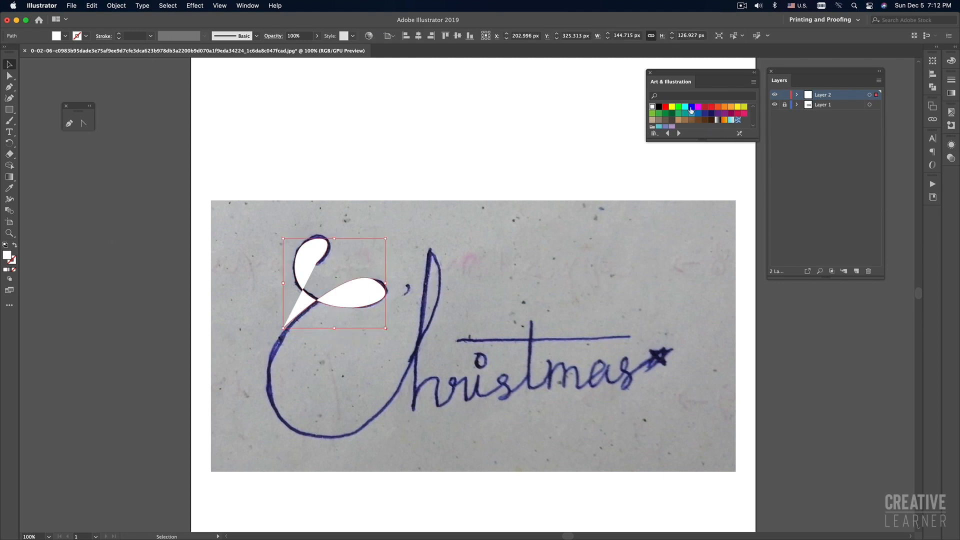
drag(727, 137, 726, 212)
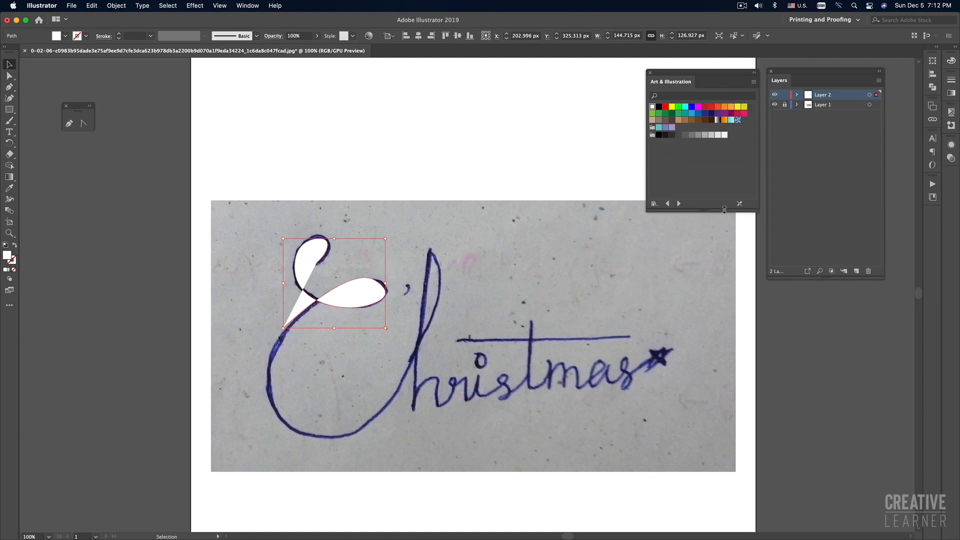
drag(672, 74, 668, 74)
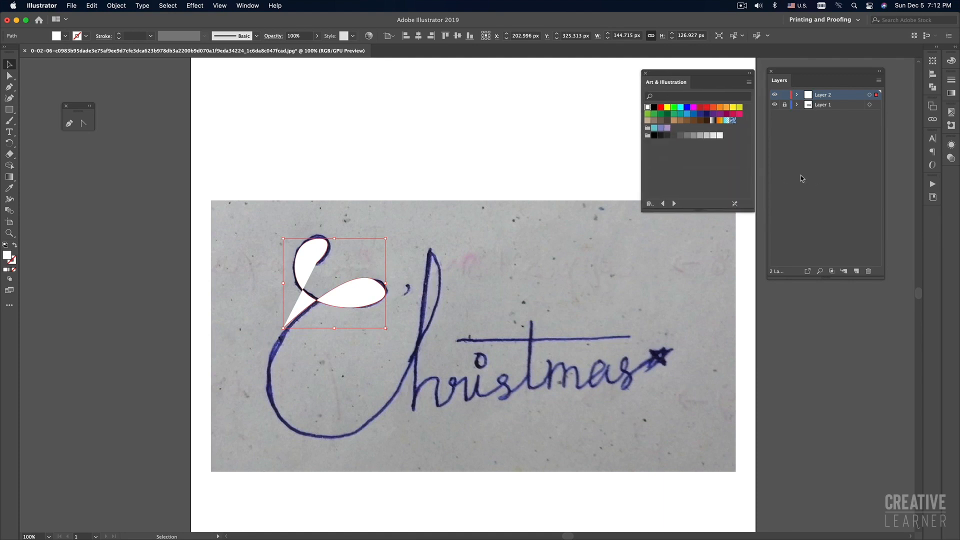
click(249, 6)
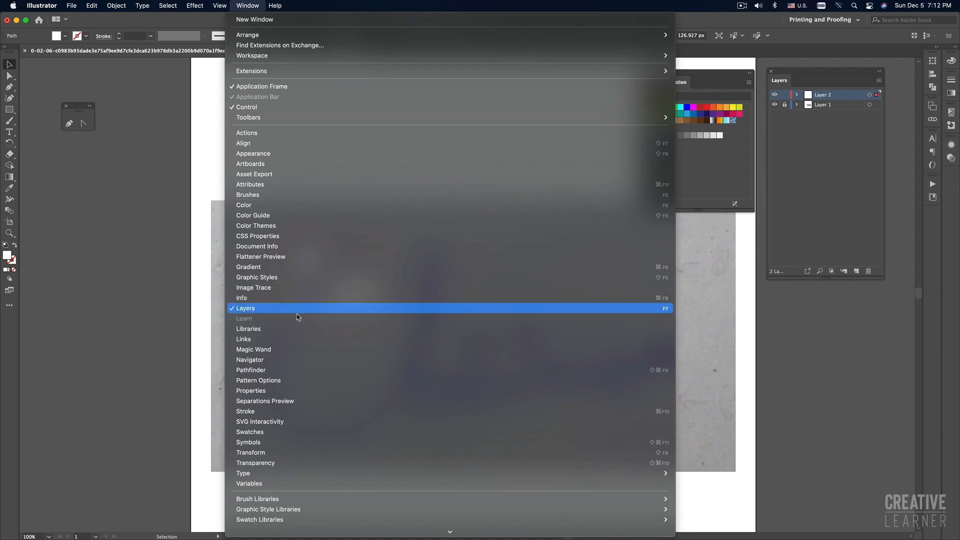
click(263, 433)
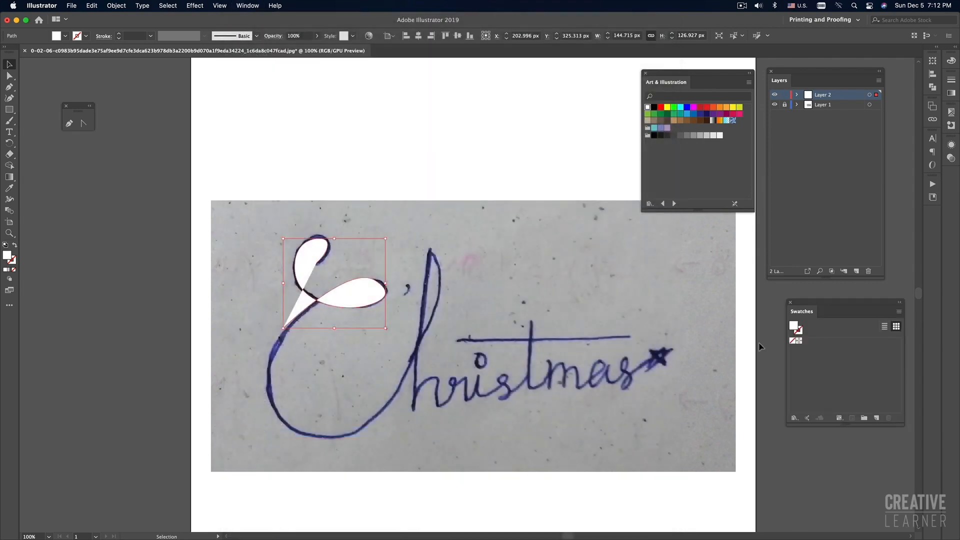
drag(755, 306, 655, 231)
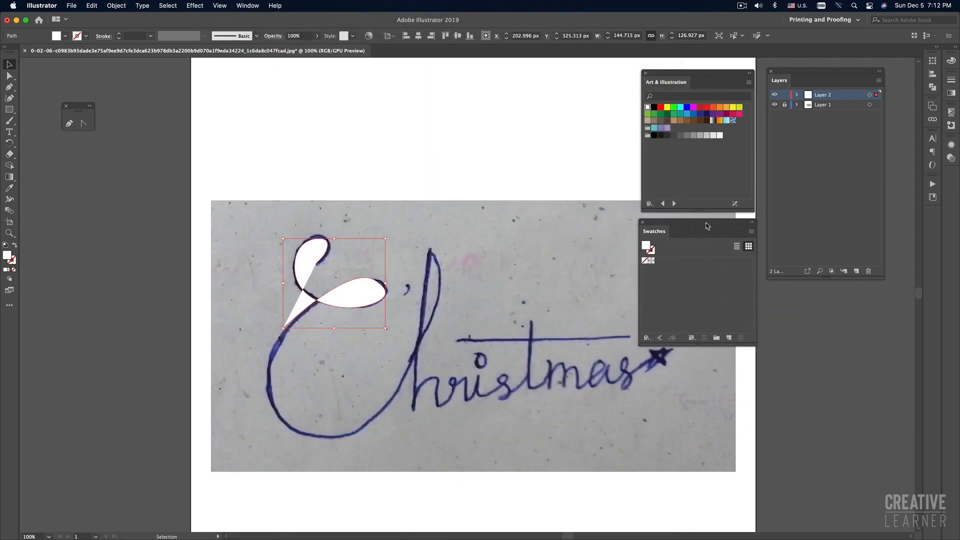
Set the traced path's fill to none and its stroke to black, and remove the path from the sketch.
click(646, 260)
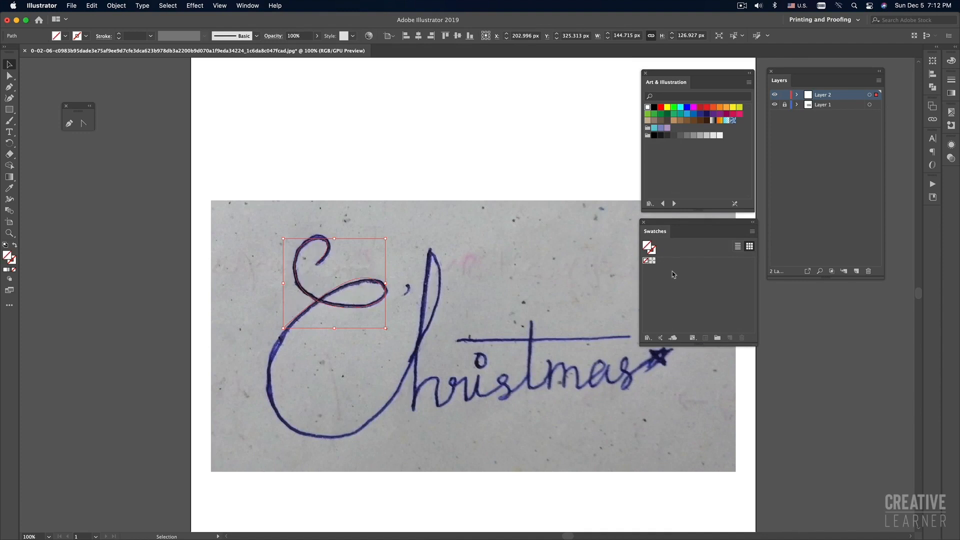
click(652, 250)
click(655, 107)
click(397, 275)
drag(397, 275, 350, 320)
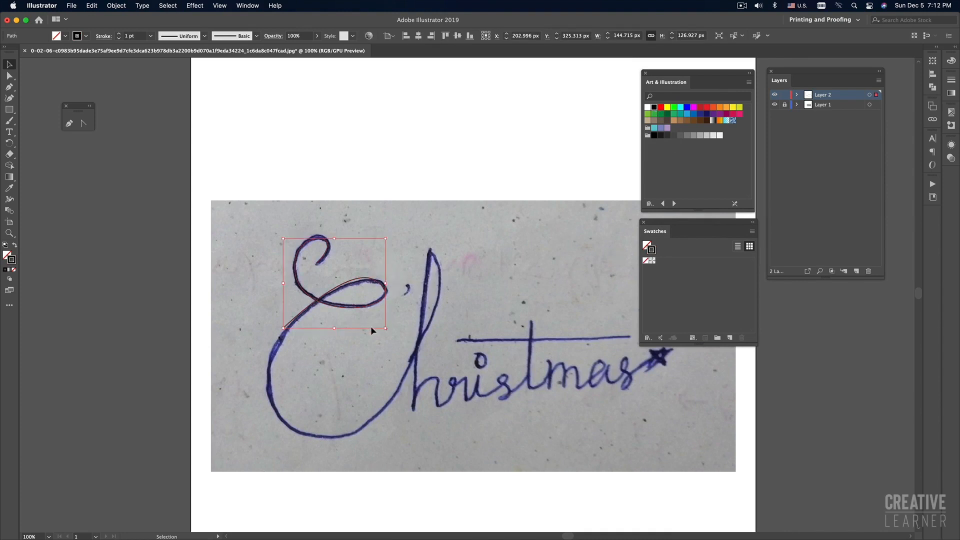
click(370, 325)
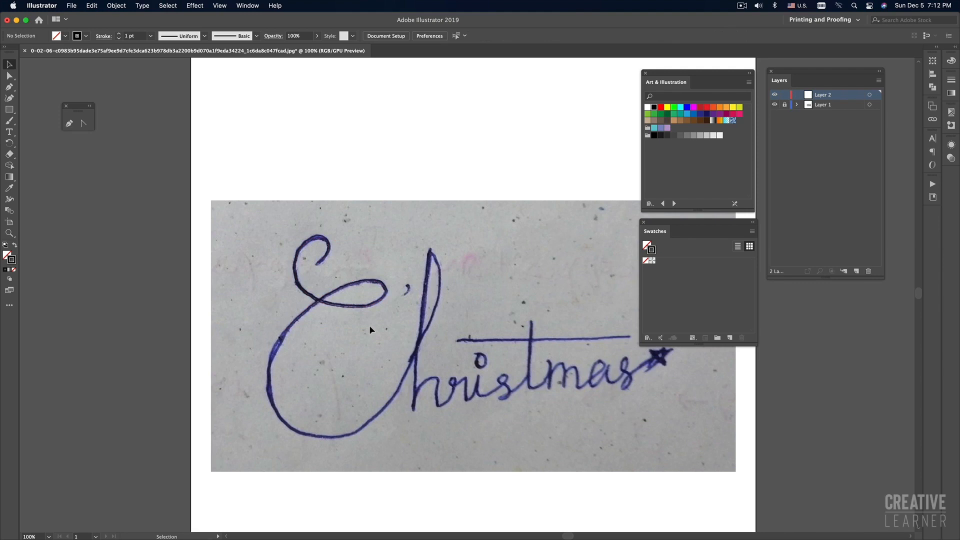
Try tracing the C's upper curl with straight Pen tool segments, and delete that path.
scroll(350, 310, down, 2)
scroll(349, 310, right, 3)
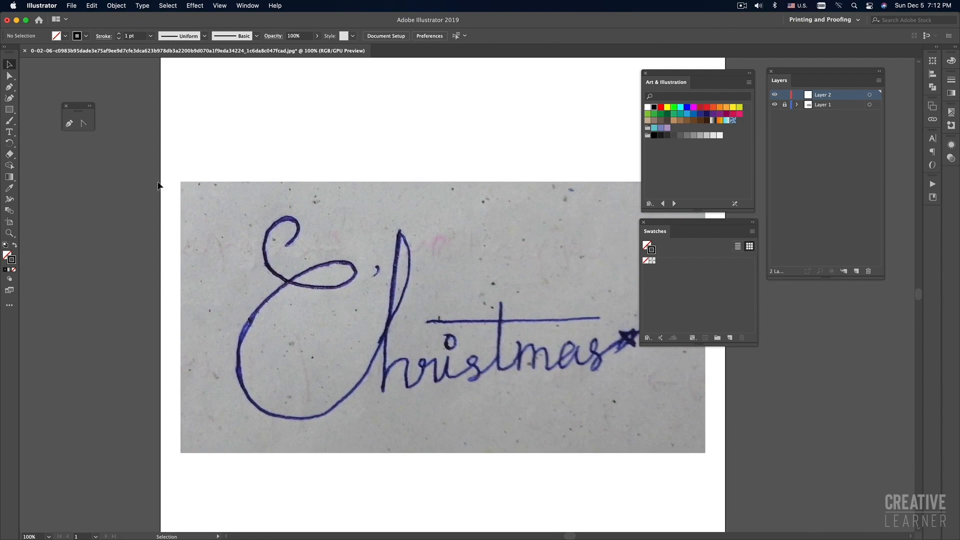
click(70, 125)
click(286, 246)
drag(287, 249, 289, 225)
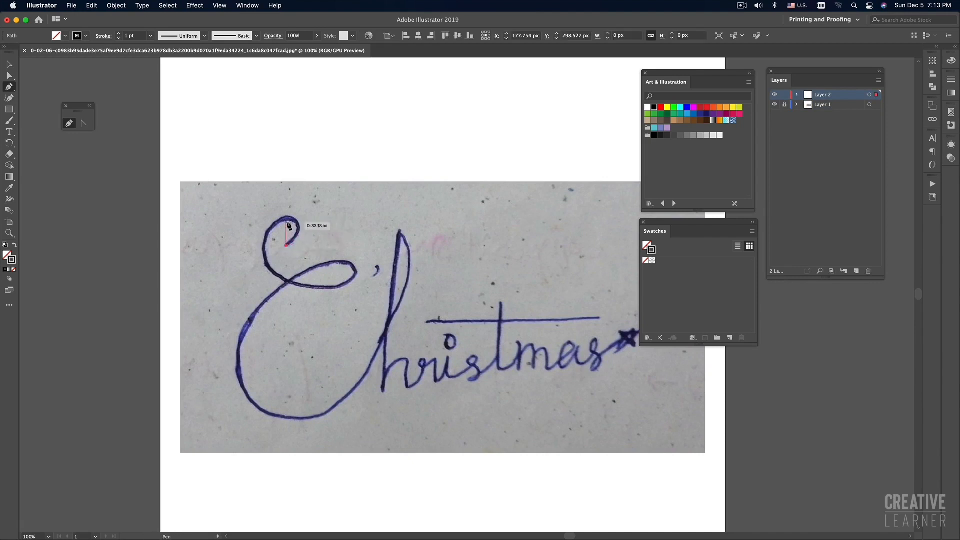
click(298, 219)
click(265, 219)
click(259, 239)
click(277, 273)
click(298, 283)
click(320, 285)
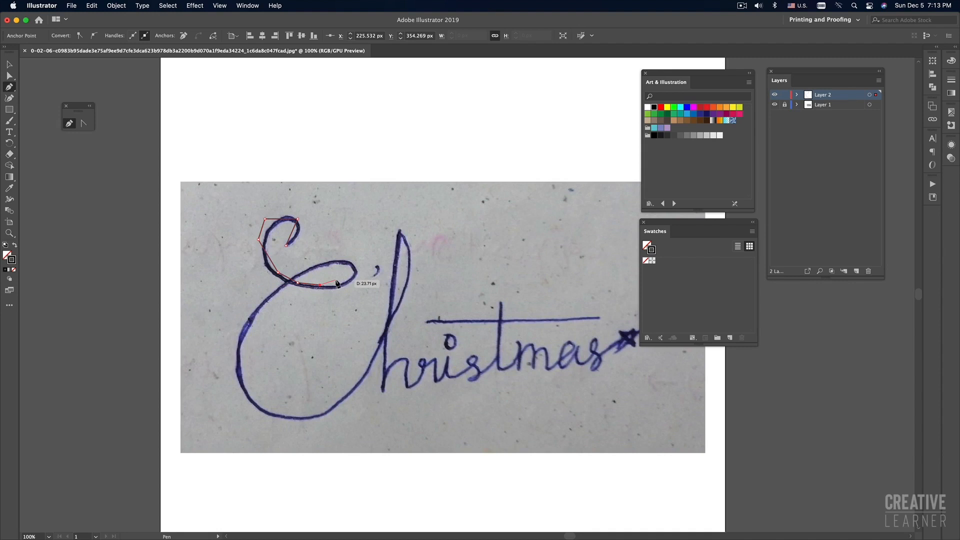
key(cmd+z)
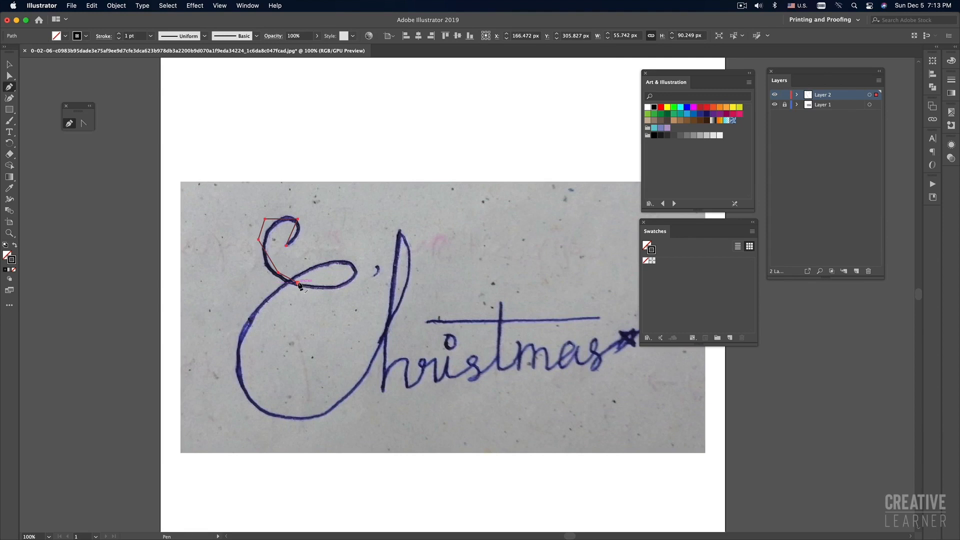
key(BackSpace)
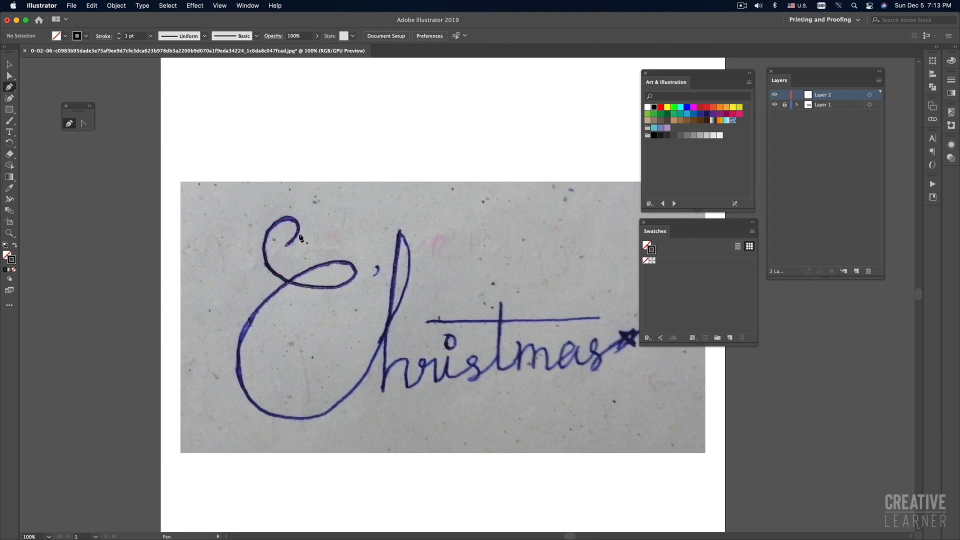
Trace the C's upper curl with curved Pen tool segments, ending at the underside of the middle loop.
drag(301, 223, 305, 231)
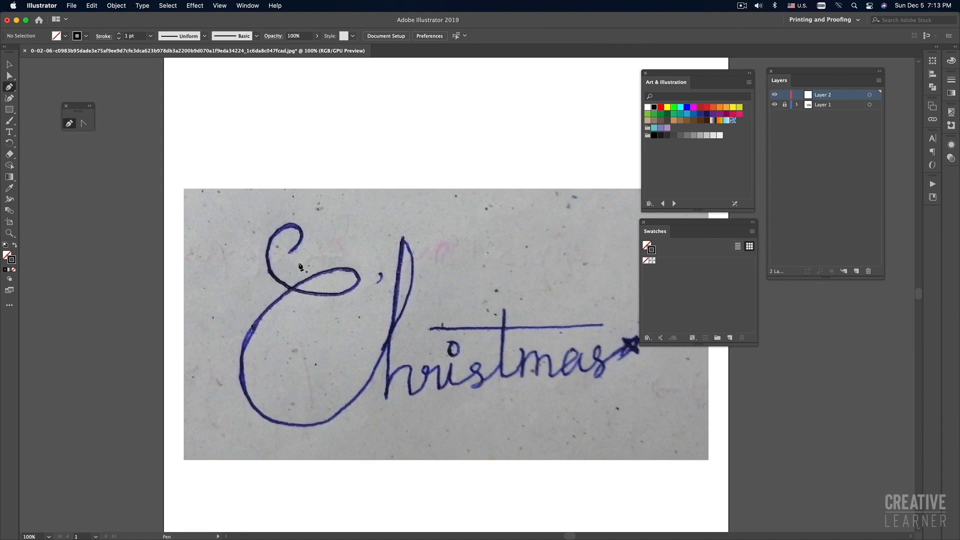
click(289, 253)
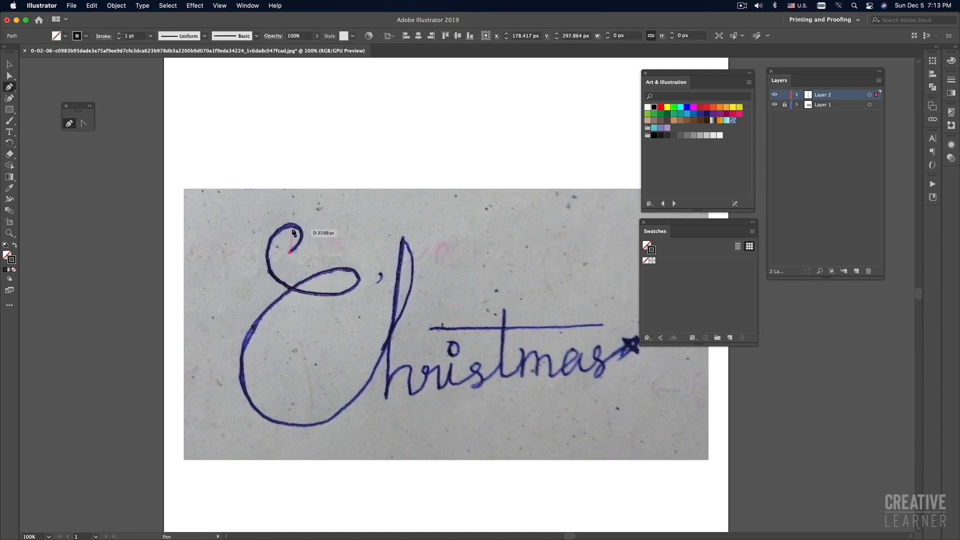
drag(290, 226, 316, 227)
drag(238, 226, 262, 221)
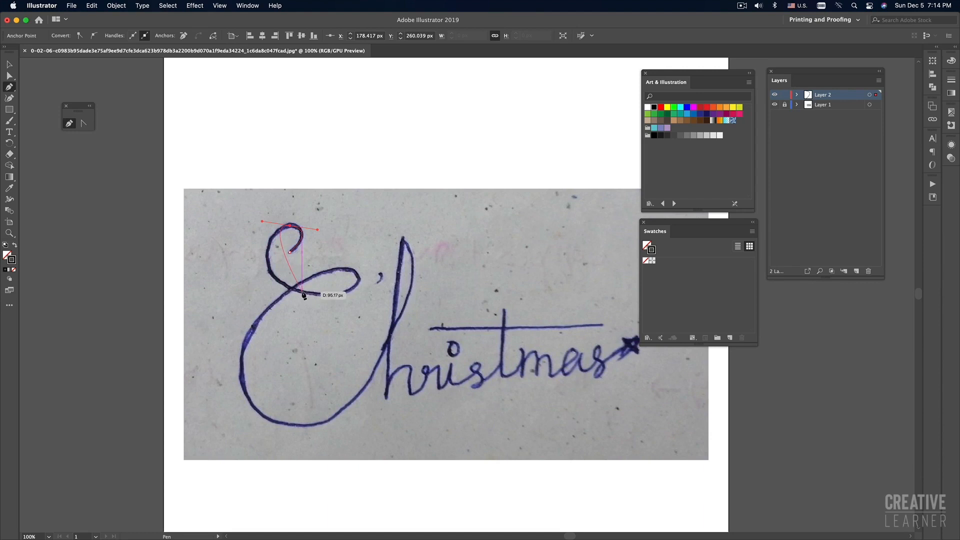
drag(334, 295, 422, 290)
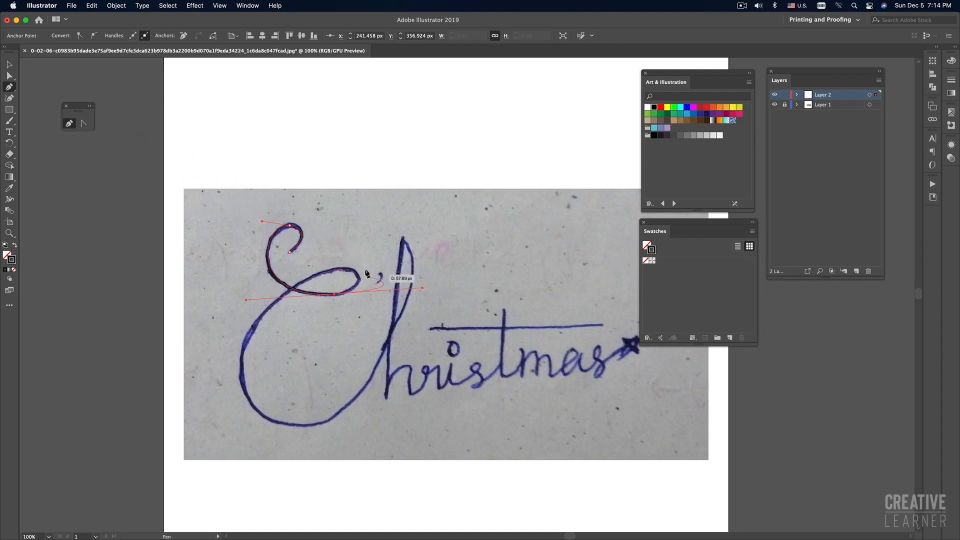
Shorten the outgoing handle at the middle loop's lower anchor independently, and curve the path around to the loop's top.
key(alt)
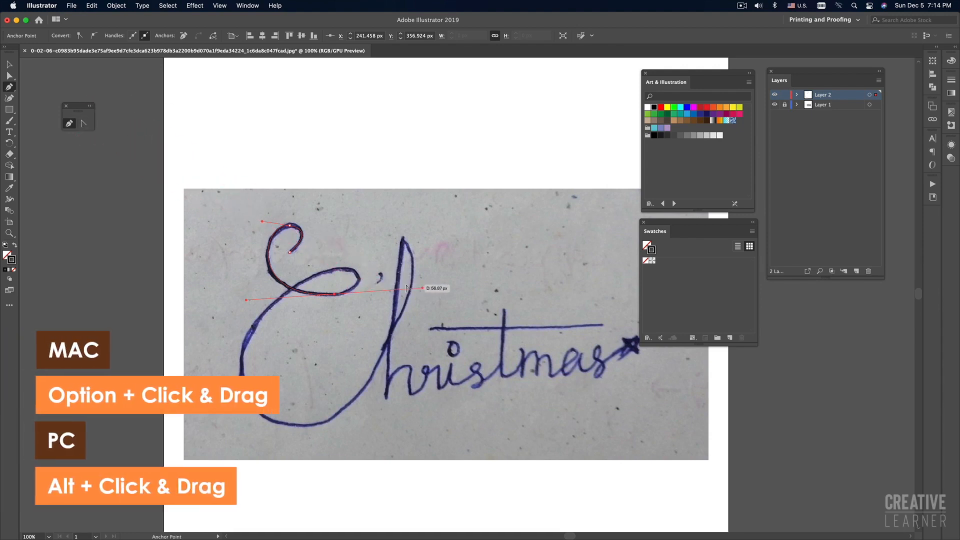
drag(422, 289, 376, 289)
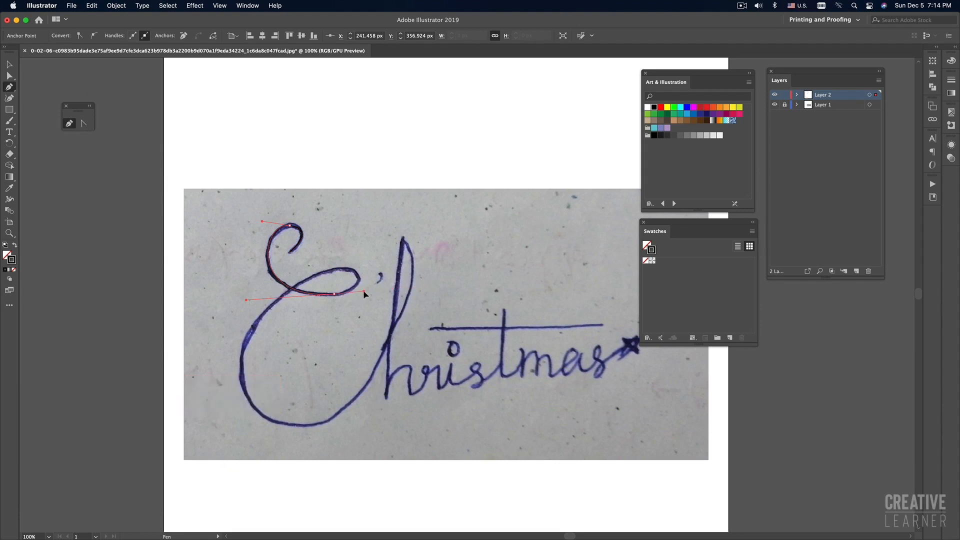
drag(364, 291, 364, 291)
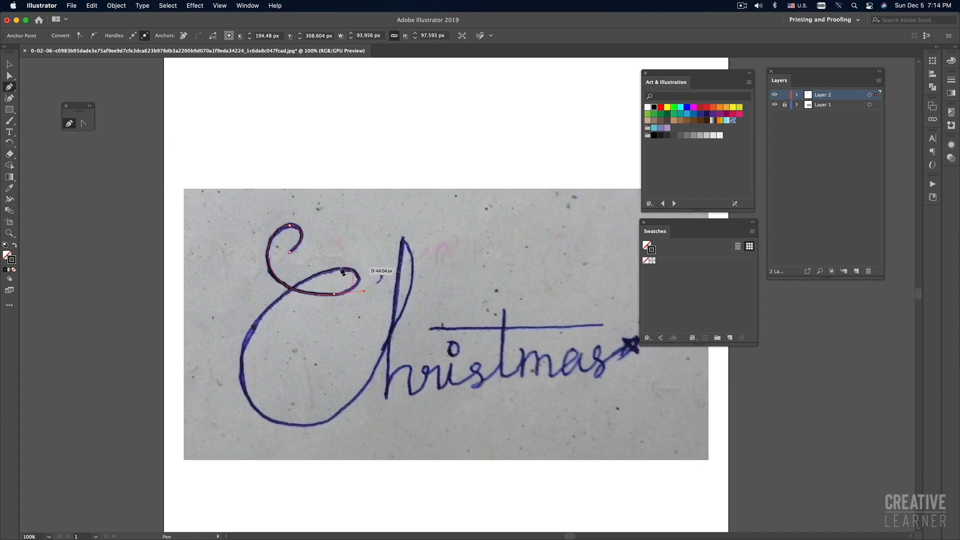
mouse_move(340, 269)
mouse_down()
mouse_move(313, 271)
mouse_move(334, 237)
mouse_up()
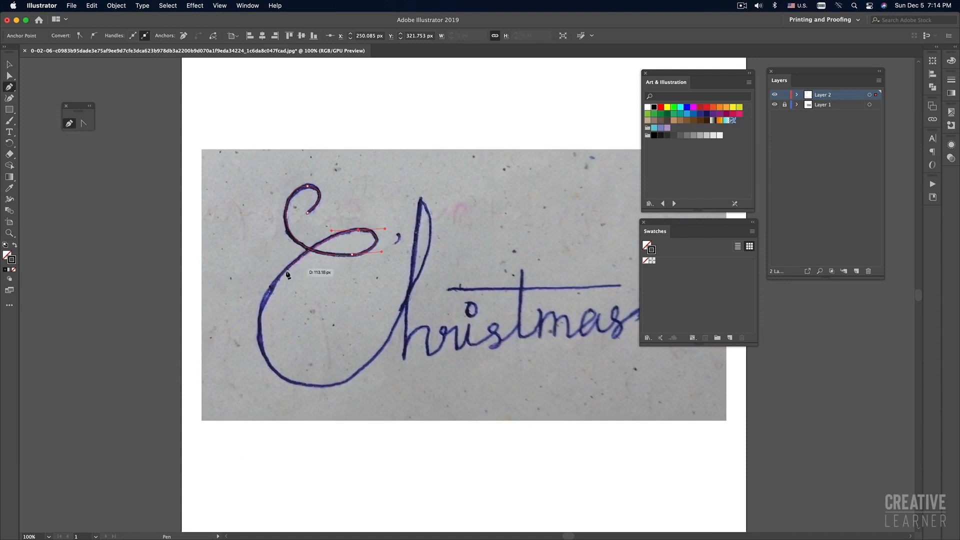
Extend the path from the middle loop to the C's upper left side and adjust the new anchor's outgoing handle.
drag(280, 276, 271, 290)
drag(271, 289, 268, 297)
mouse_move(268, 298)
mouse_down()
mouse_move(257, 316)
mouse_move(266, 299)
mouse_up()
drag(268, 298, 268, 298)
Curve the path to the C's base, then add an anchor on its left side and move it out onto the sketch line.
drag(295, 382, 324, 388)
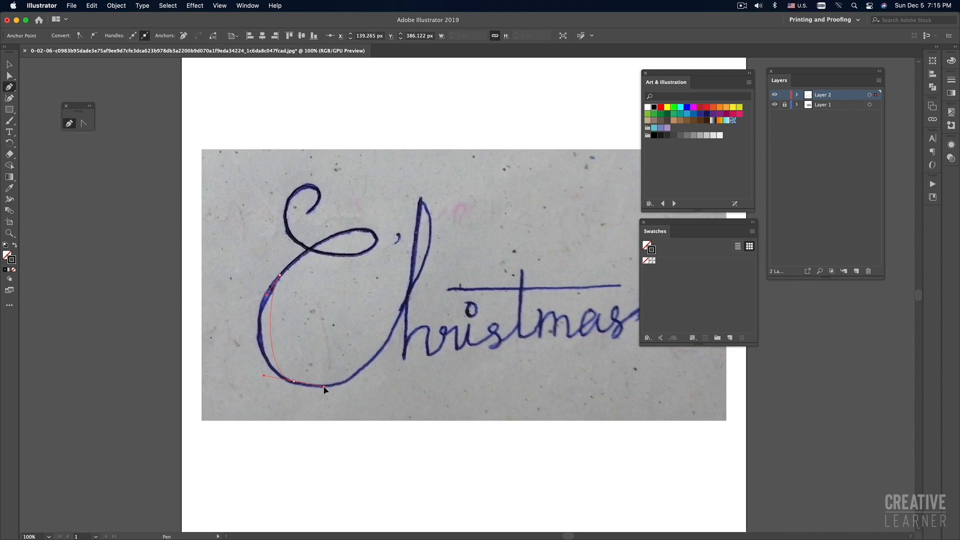
drag(325, 389, 324, 389)
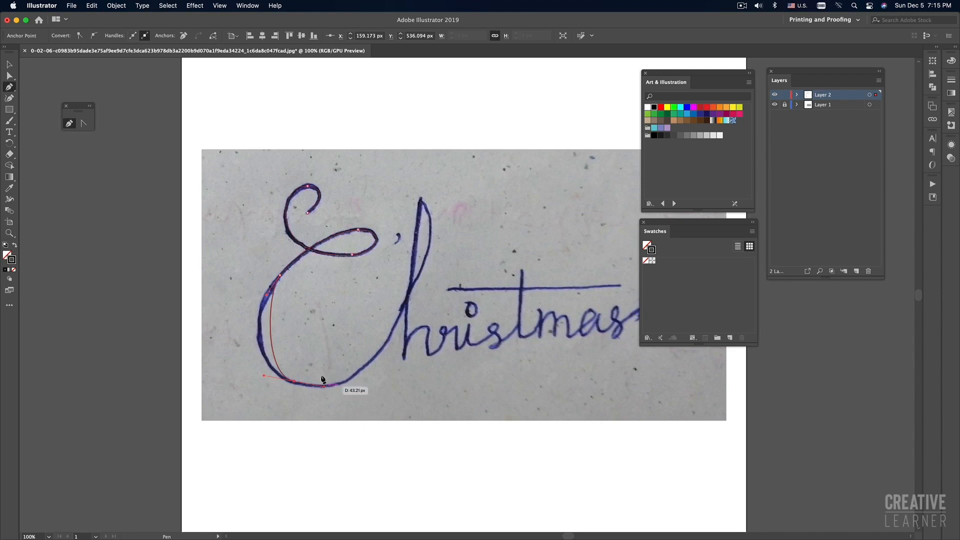
click(270, 331)
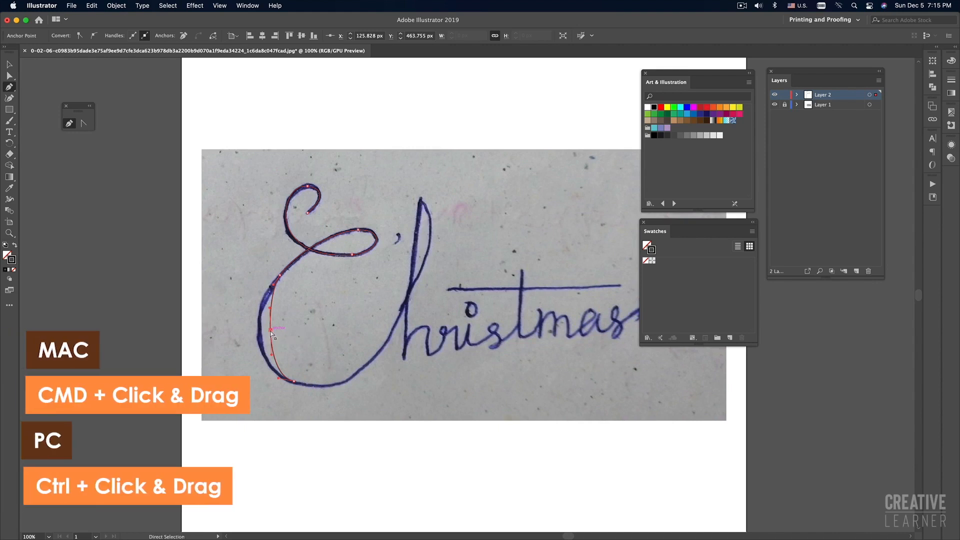
drag(267, 330, 259, 332)
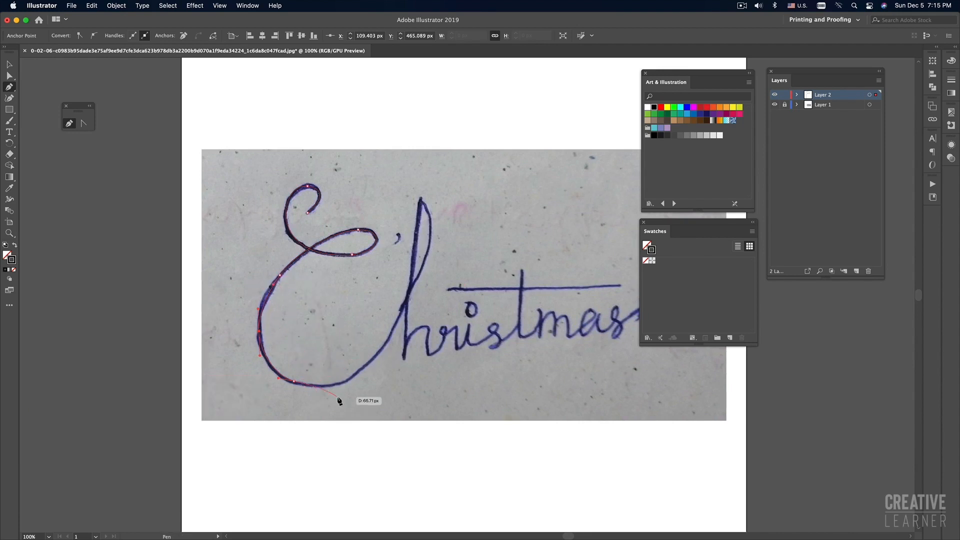
Trace the C's bottom curve up through the connecting stroke and around the top of the h's tall loop.
click(371, 360)
drag(388, 346, 395, 331)
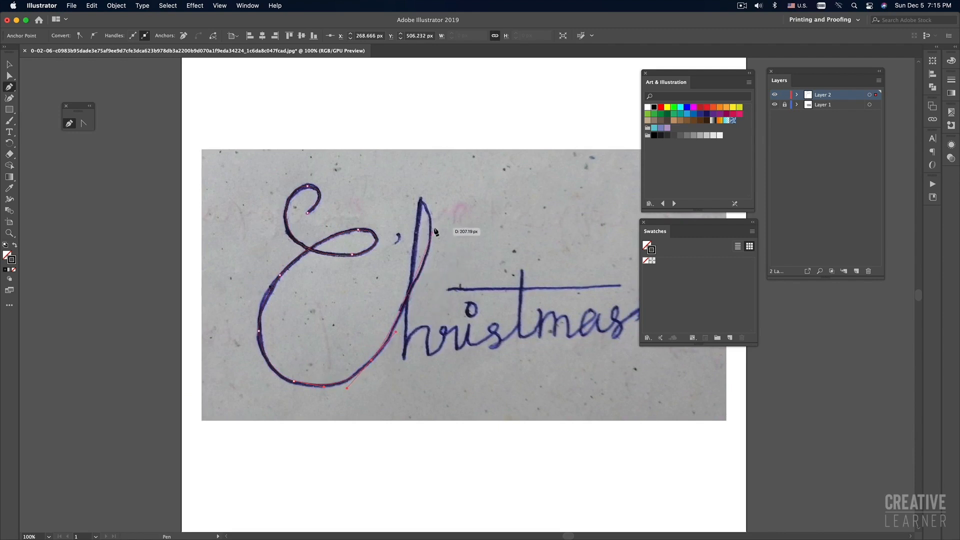
mouse_move(430, 229)
mouse_down()
mouse_move(430, 189)
mouse_move(419, 231)
mouse_up()
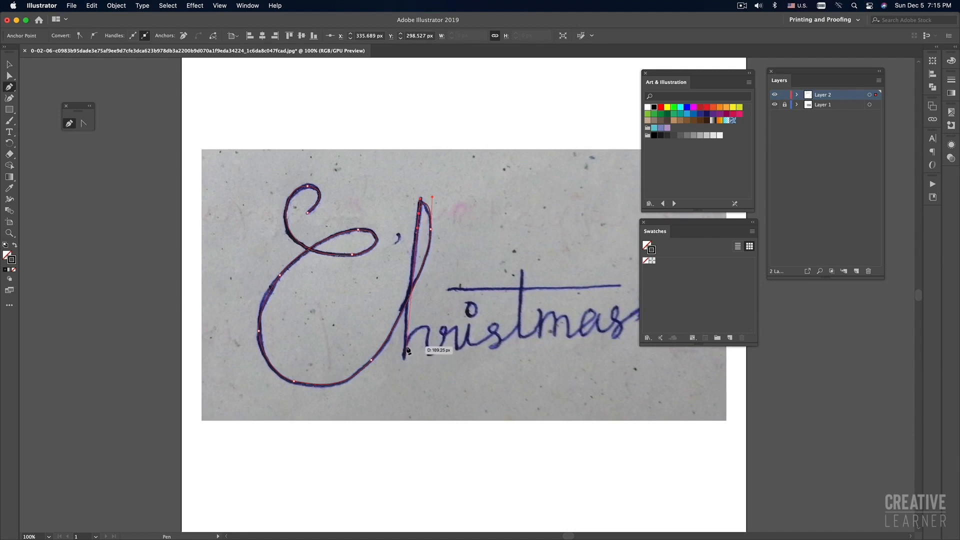
Try tracing the h's stem to its foot with the outgoing handle removed there, and undo it.
drag(404, 357, 403, 379)
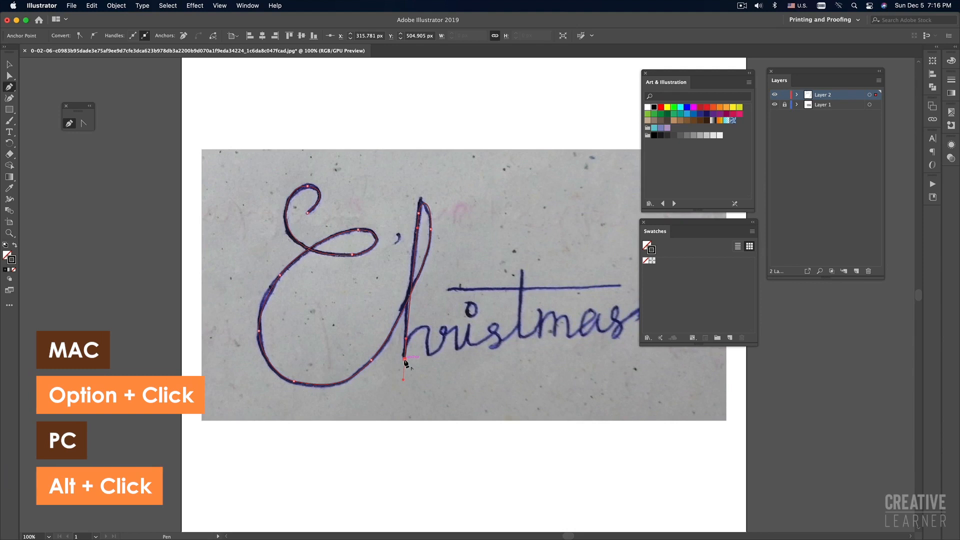
key(alt)
alt+click(404, 359)
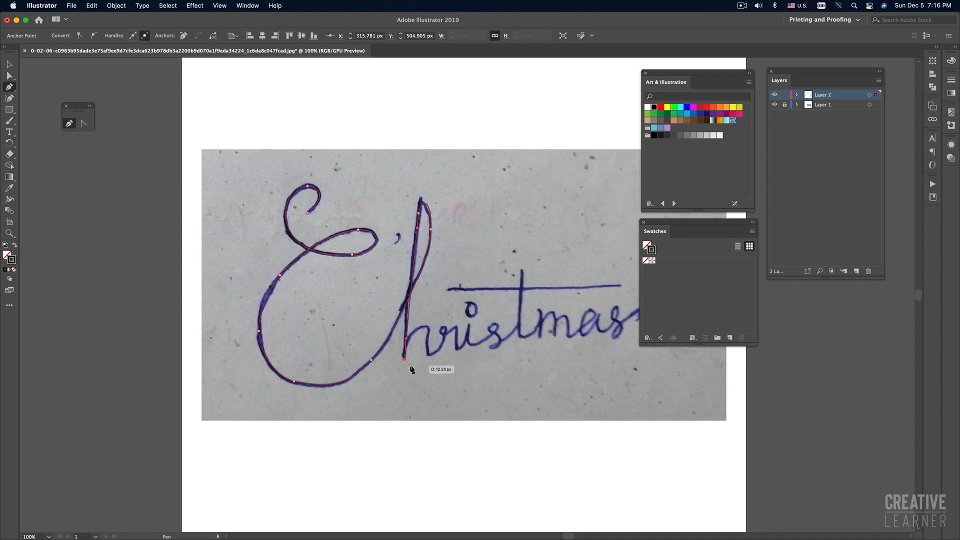
key(super+z)
key(super+z)
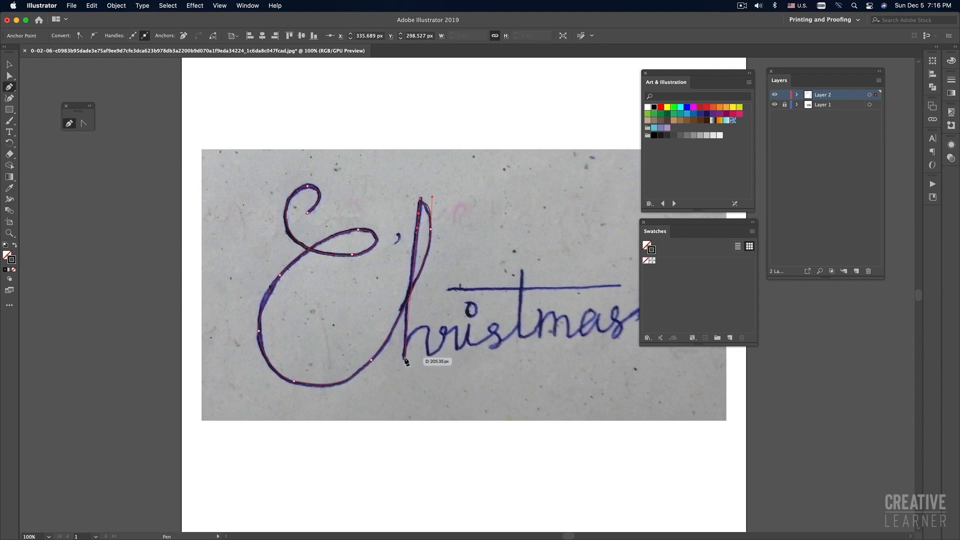
Trace the h's stem down to its foot, using an extra anchor just above the end.
click(405, 345)
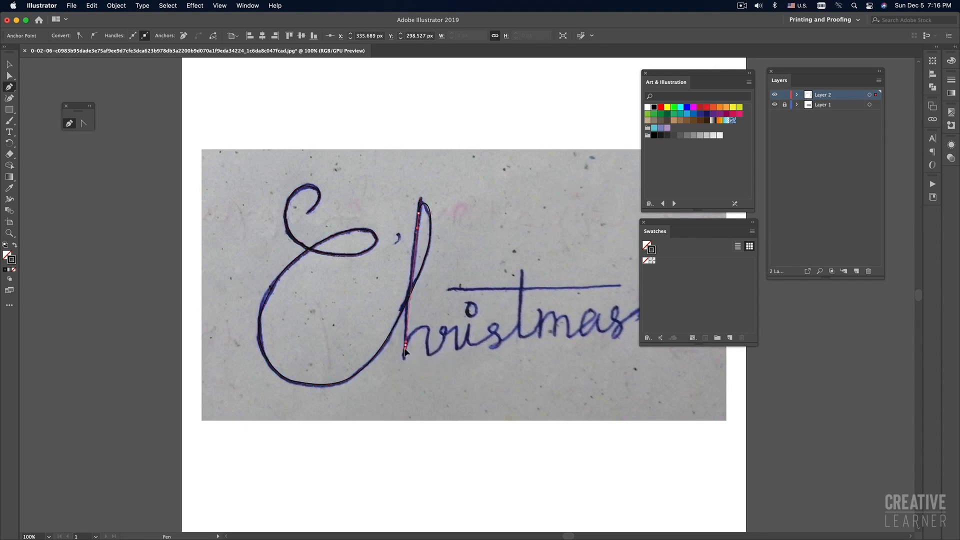
click(406, 353)
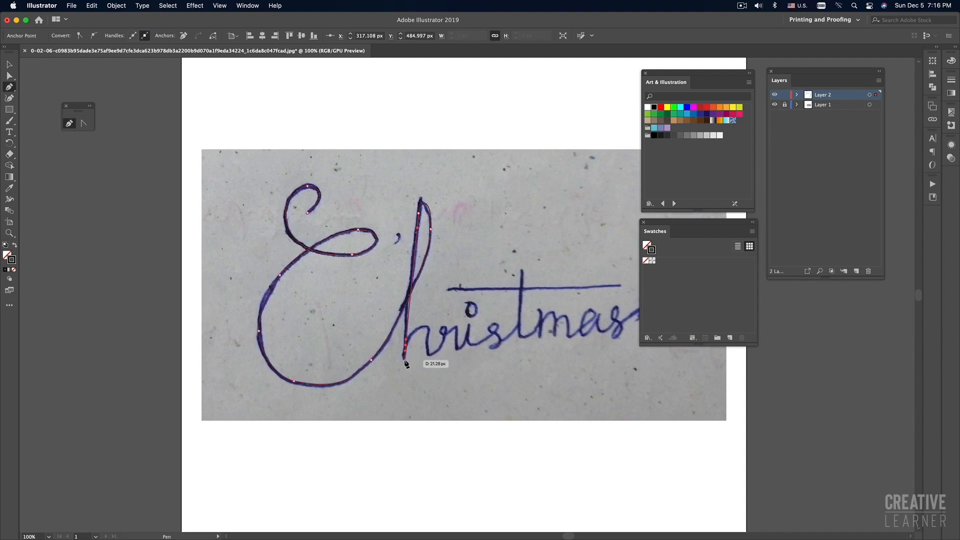
click(404, 359)
Trace back up from the h's foot, over its arch and down its second stroke to the baseline.
super+click(412, 335)
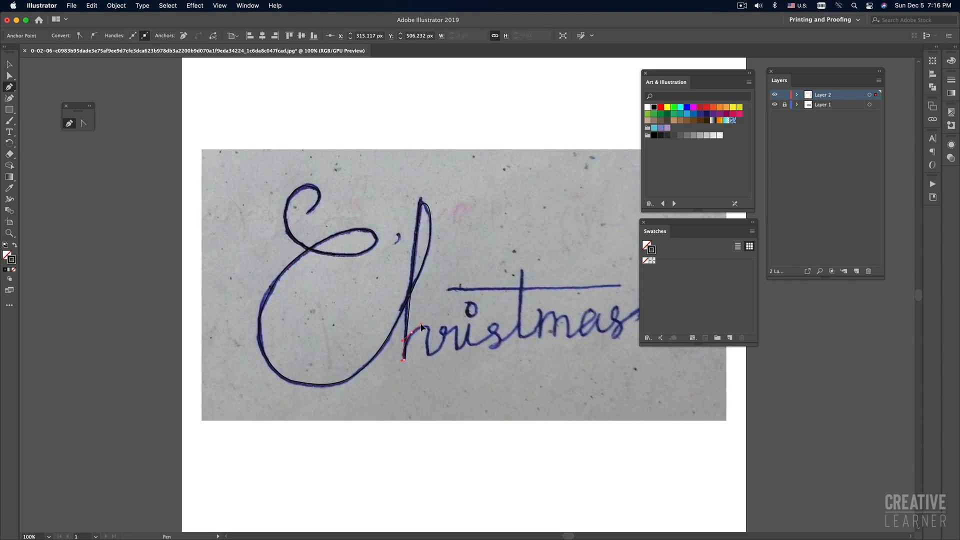
click(421, 326)
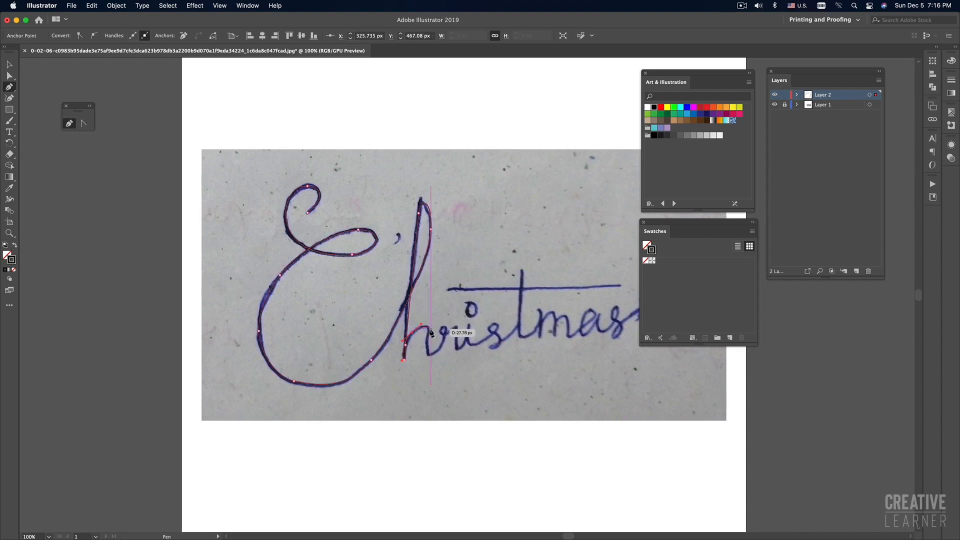
drag(428, 331, 428, 345)
click(429, 355)
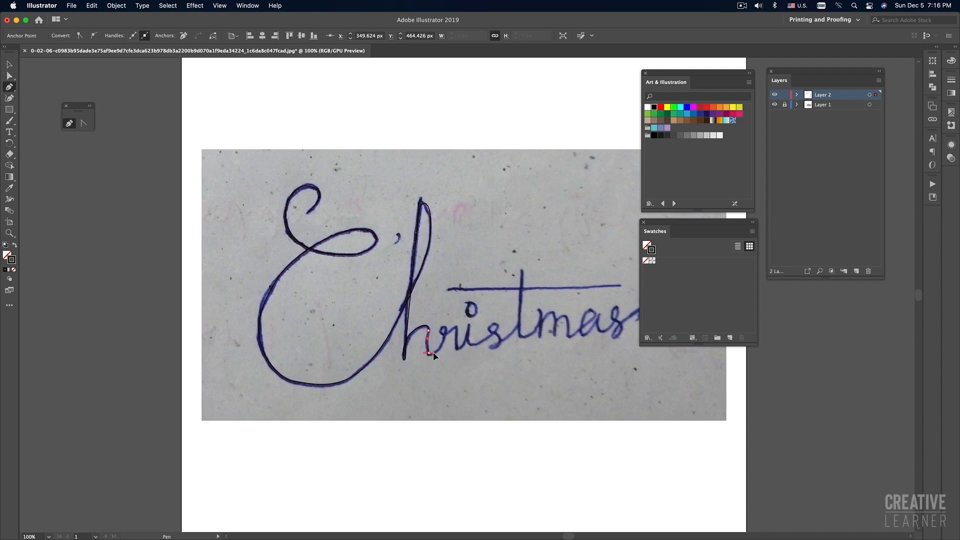
Trace the h's exit curve and the r's small loop and shoulder, redoing the points that miss the sketch.
mouse_move(433, 353)
mouse_down()
mouse_move(467, 348)
mouse_move(445, 342)
mouse_move(429, 301)
mouse_up()
super+click(458, 327)
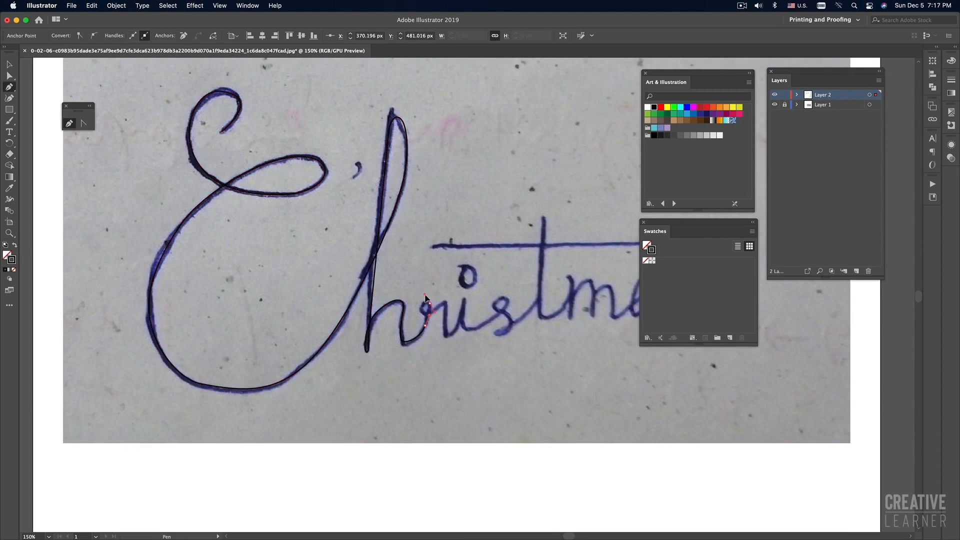
key(super+z)
drag(414, 282, 448, 307)
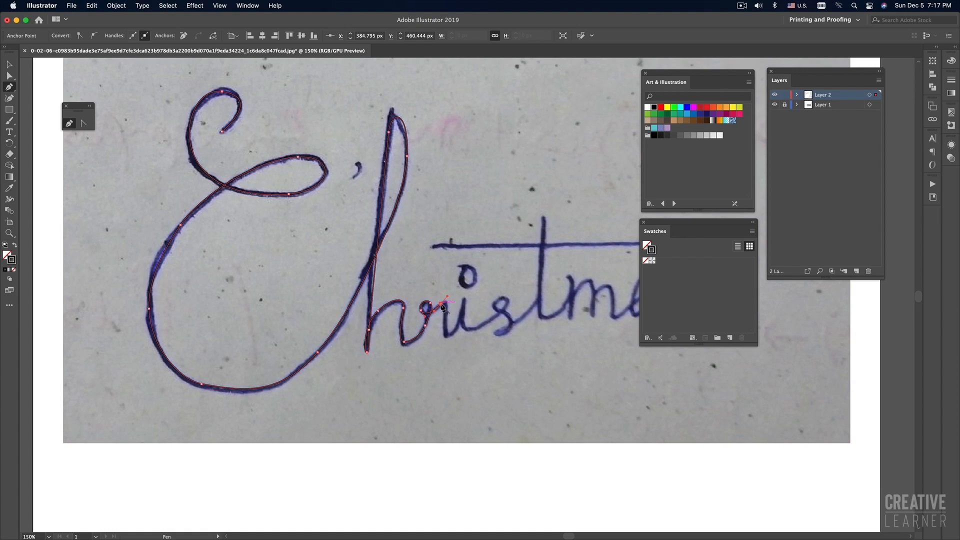
click(441, 304)
mouse_move(443, 314)
mouse_down()
mouse_move(446, 336)
mouse_move(446, 314)
mouse_up()
key(super+z)
drag(441, 304, 446, 301)
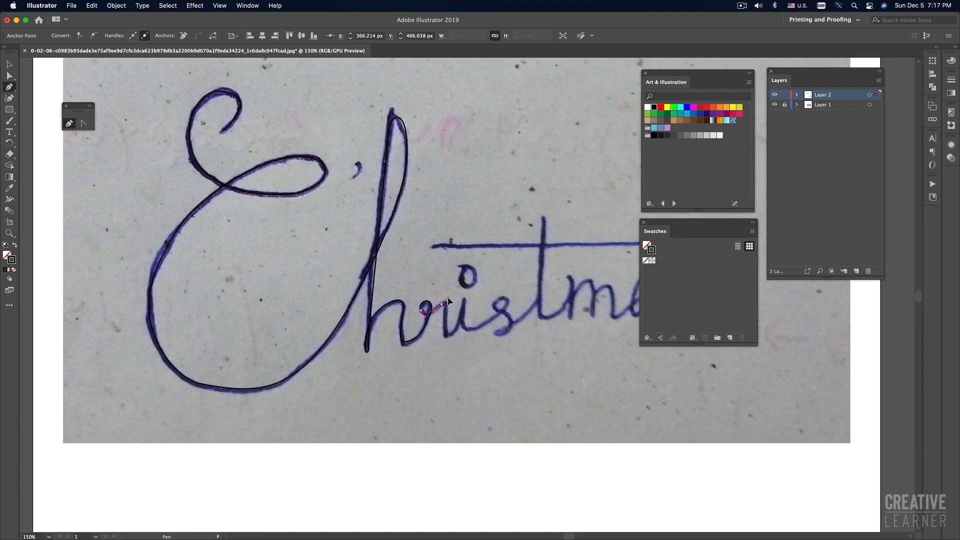
mouse_move(449, 300)
mouse_down()
mouse_move(464, 278)
mouse_move(458, 286)
mouse_up()
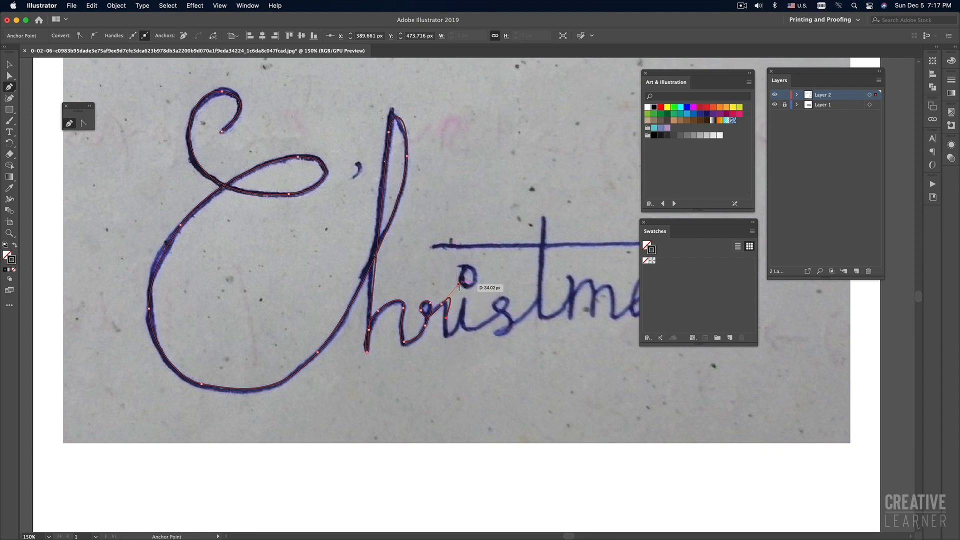
Trace the r's downstroke and the curve rising to the top of the i.
click(450, 292)
mouse_move(447, 295)
mouse_down()
mouse_move(446, 339)
mouse_move(460, 322)
mouse_up()
click(464, 302)
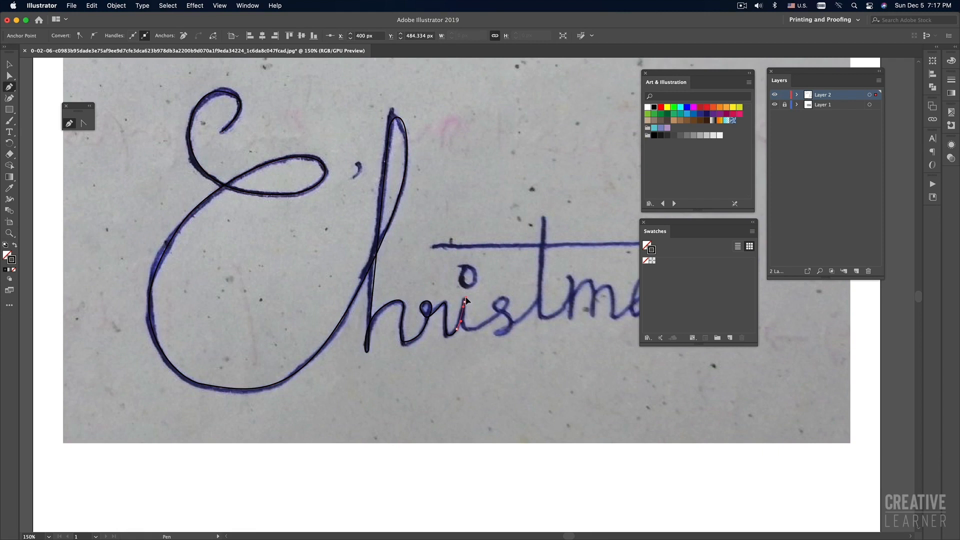
drag(466, 298, 466, 298)
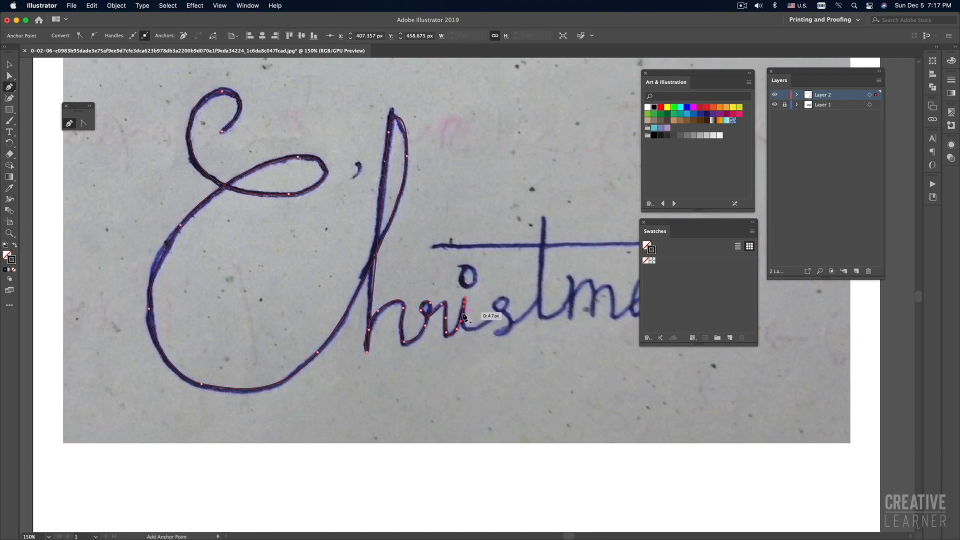
Try tracing the i's downstroke with a long curve handle, and undo it.
click(465, 329)
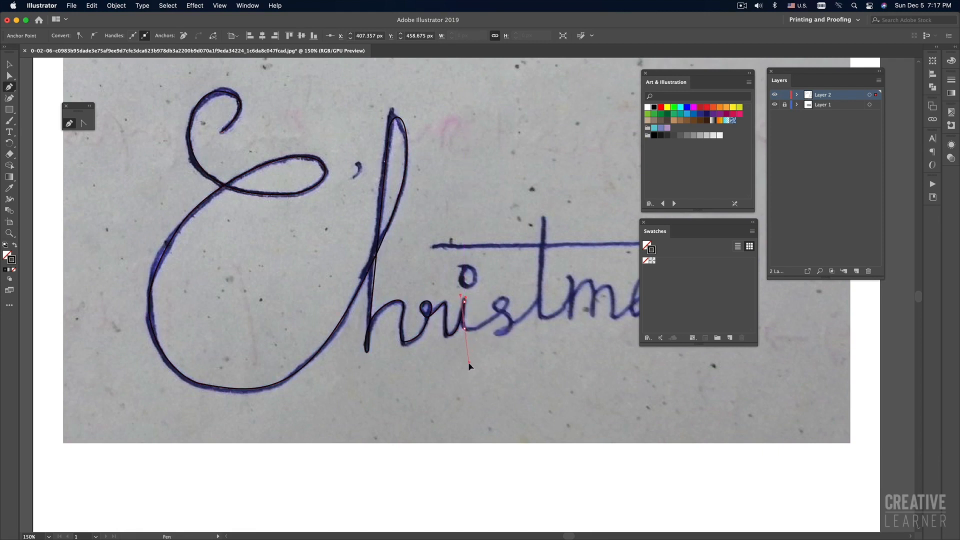
drag(469, 364, 470, 367)
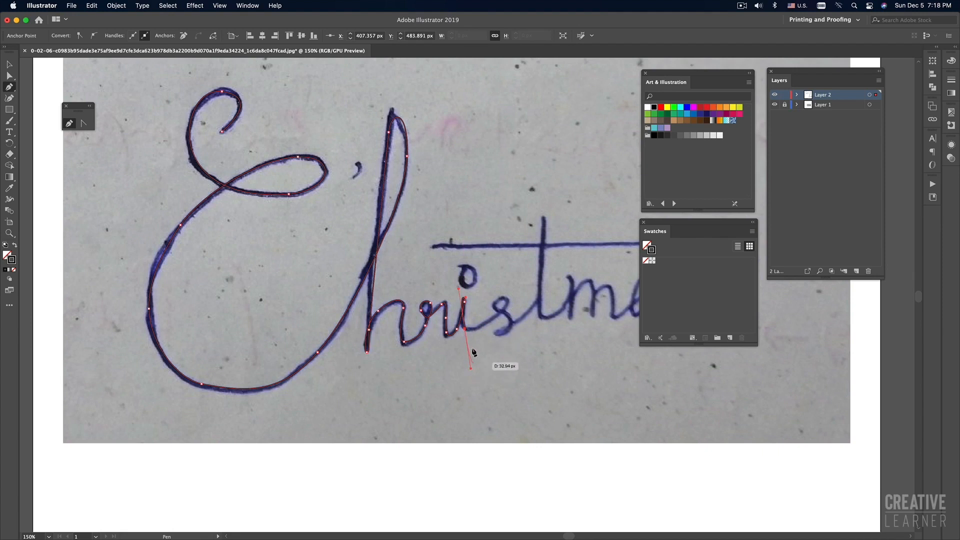
key(super+z)
Trace the i's downstroke and the first s, continuing the path toward the t.
click(465, 304)
click(464, 305)
key(super+z)
key(super+equal)
drag(467, 313, 498, 344)
drag(510, 335, 523, 330)
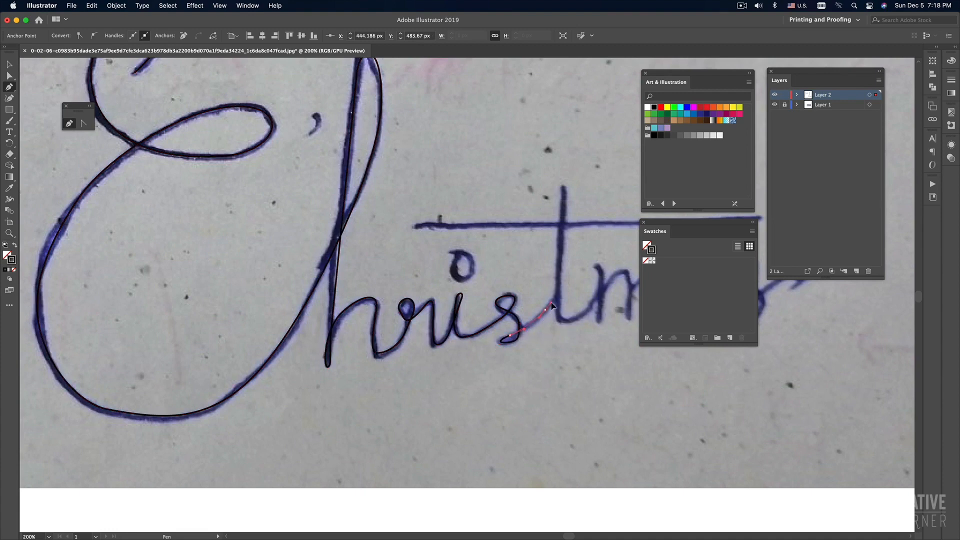
Trace the t's upstroke to its top and its stem back down to the baseline.
drag(563, 267, 389, 332)
drag(380, 368, 400, 303)
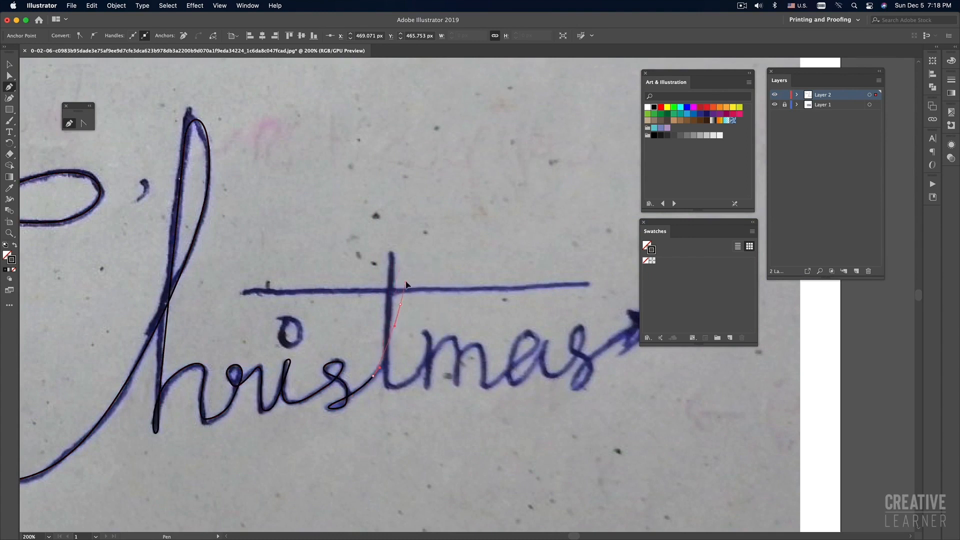
drag(390, 254, 392, 246)
click(388, 387)
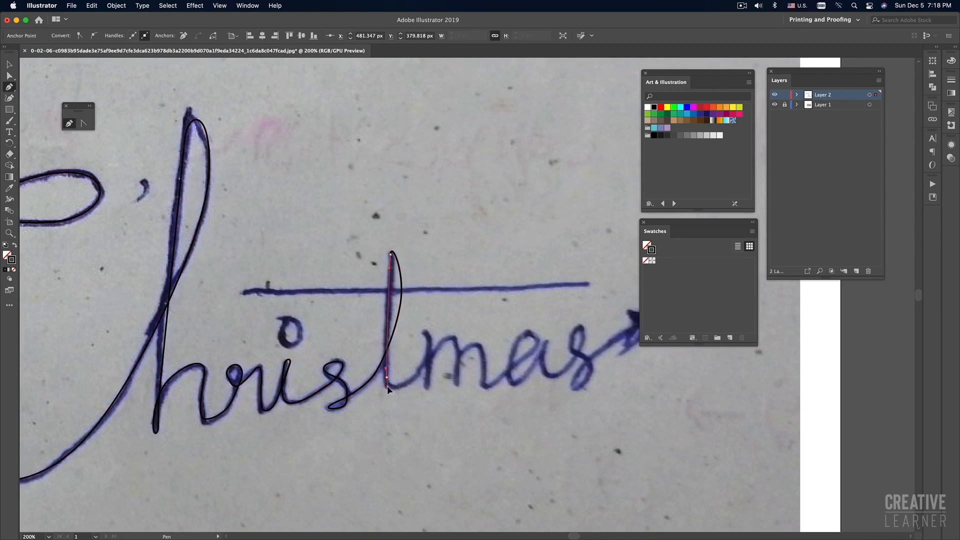
Trace the t's exit curve and the m's first stem and arch down to the baseline.
drag(410, 384, 449, 340)
click(429, 386)
click(452, 339)
mouse_move(458, 370)
mouse_down()
mouse_move(457, 396)
mouse_move(457, 385)
mouse_up()
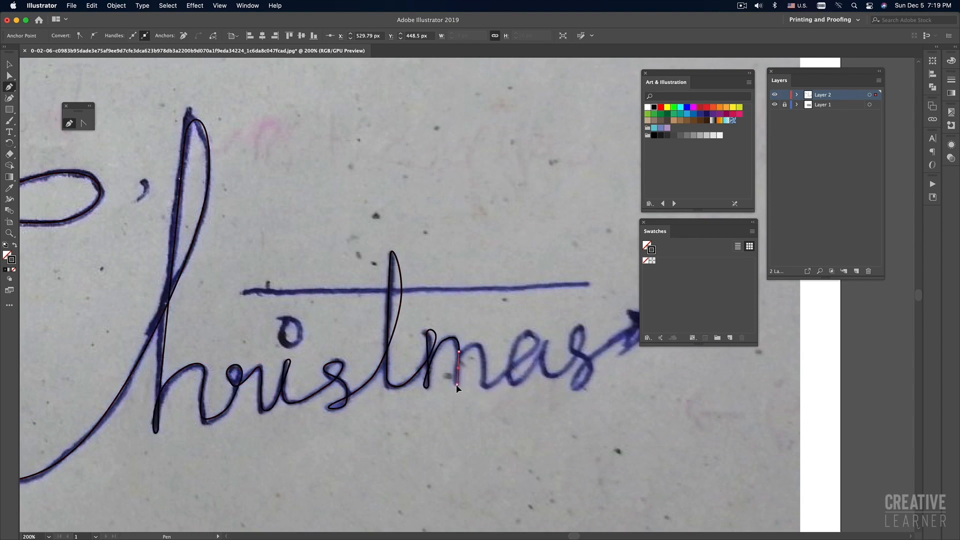
Trace the m's second arch into its last downstroke, redoing the misplaced curve.
click(453, 381)
drag(454, 376, 485, 386)
key(super+z)
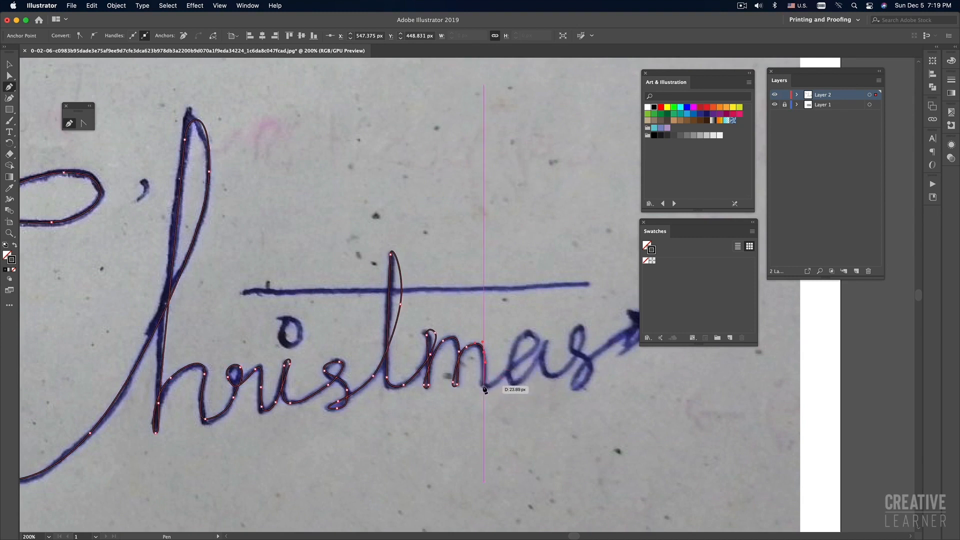
click(484, 383)
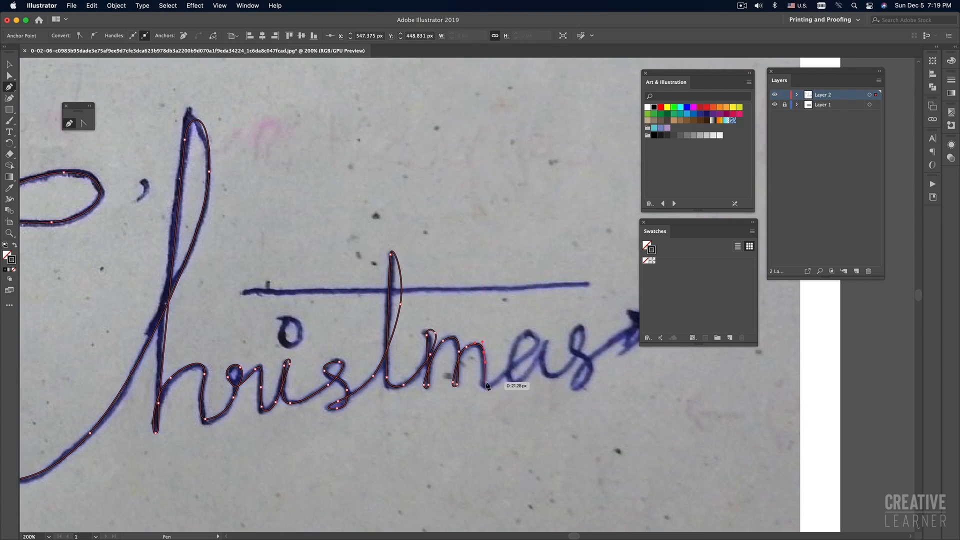
Place an anchor at the foot of the m's last stroke and adjust it against the sketch line.
mouse_move(483, 387)
mouse_down()
mouse_move(499, 373)
mouse_move(484, 389)
mouse_up()
key(super+z)
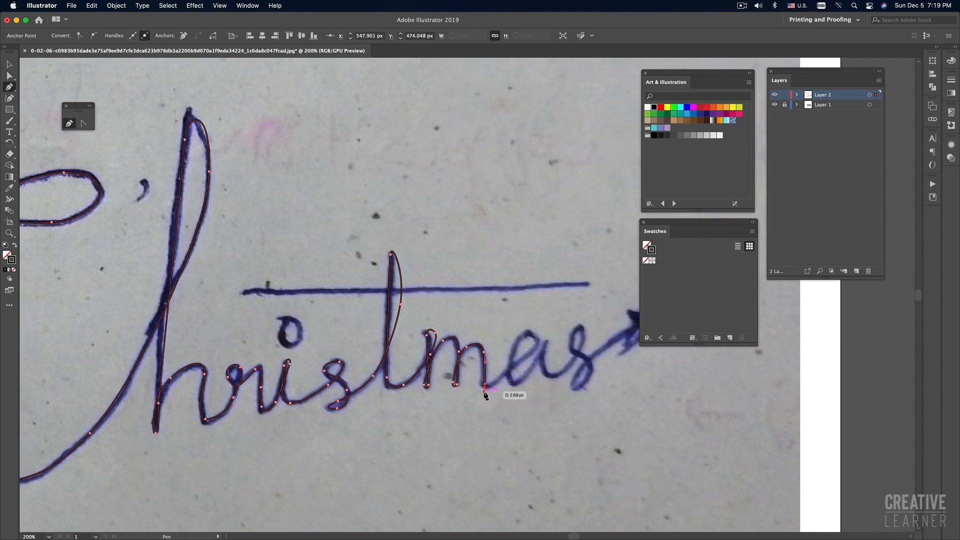
super+click(483, 395)
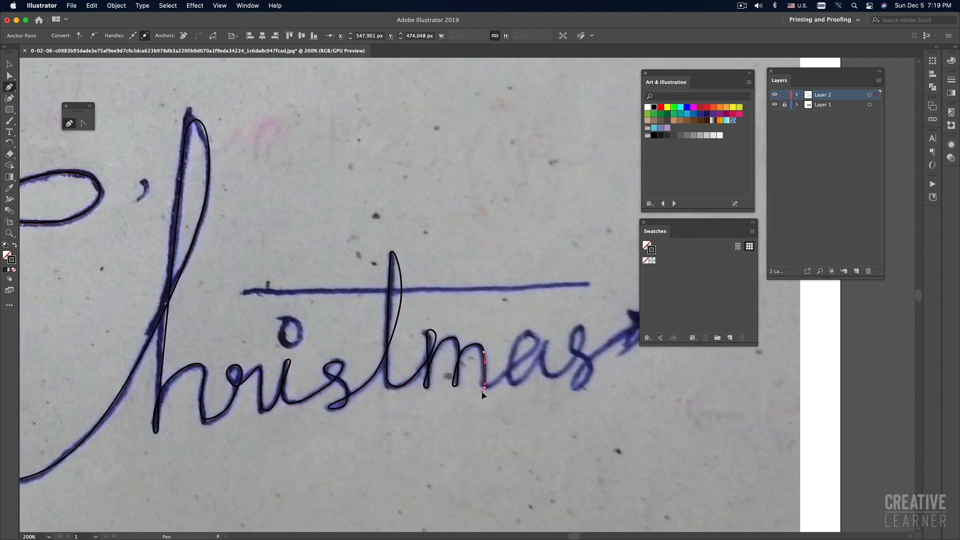
super+click(480, 392)
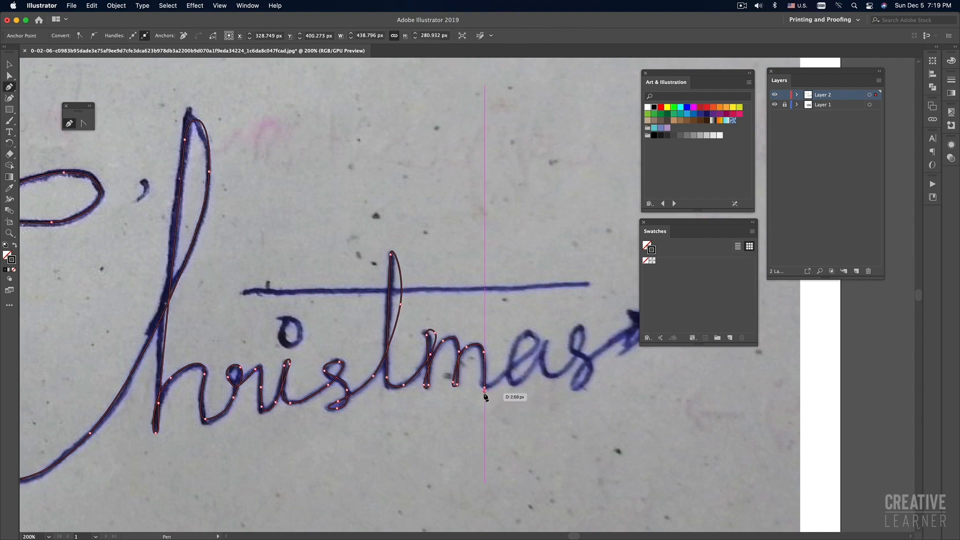
drag(484, 394, 484, 394)
super+click(482, 394)
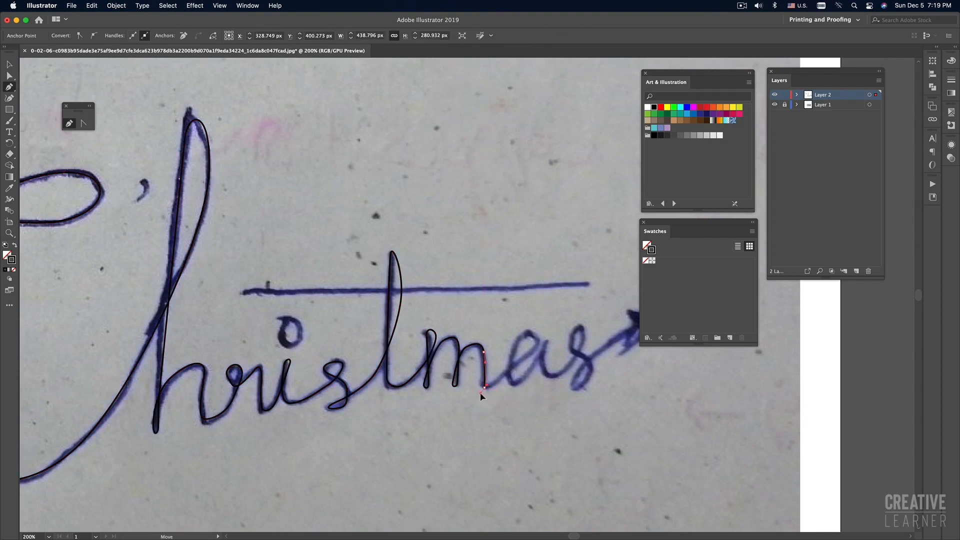
drag(479, 391, 483, 392)
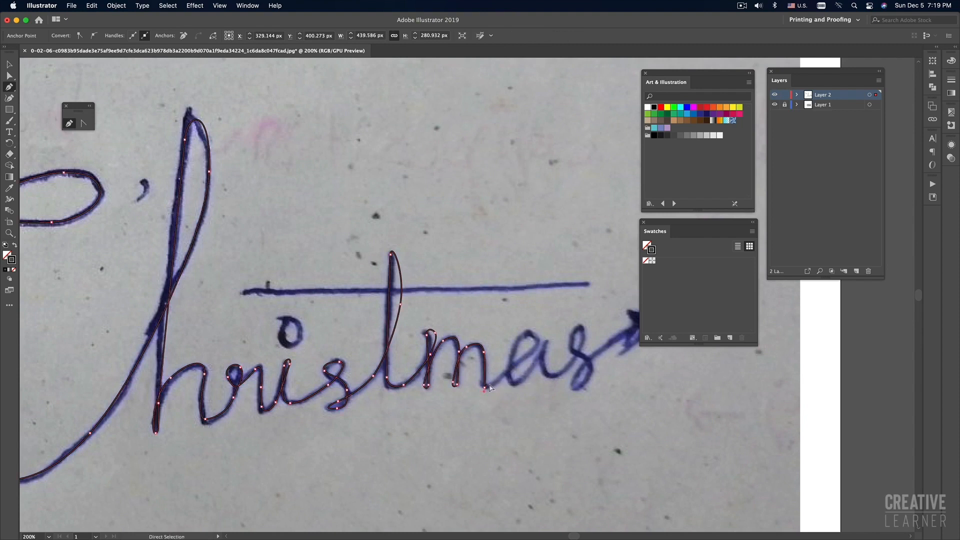
Trace the m's exit stroke and the a, continuing the path to the start of the final s.
drag(484, 392, 504, 380)
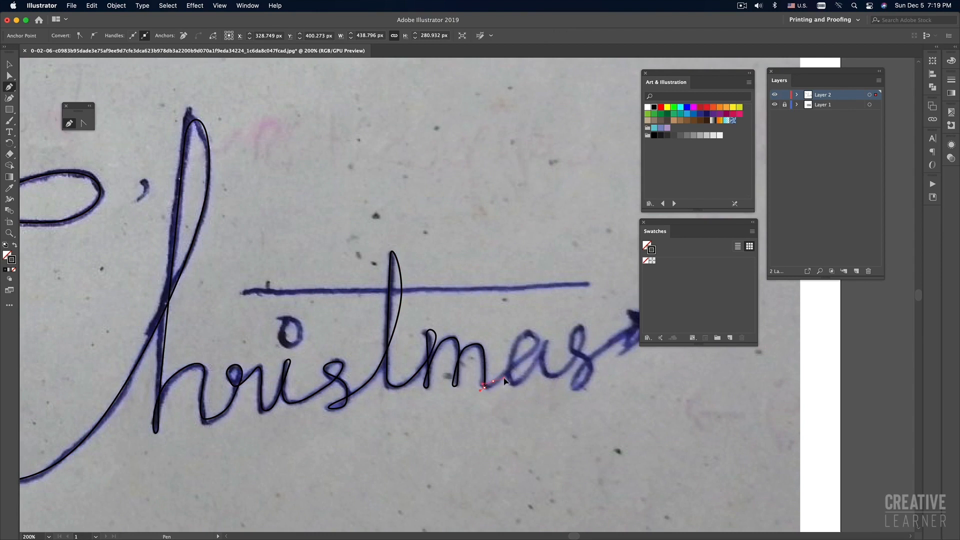
mouse_move(531, 348)
mouse_down()
mouse_move(530, 337)
mouse_move(511, 365)
mouse_move(514, 385)
mouse_move(528, 381)
mouse_move(549, 342)
mouse_move(547, 372)
mouse_move(571, 371)
mouse_move(549, 360)
mouse_move(485, 372)
mouse_up()
key(space)
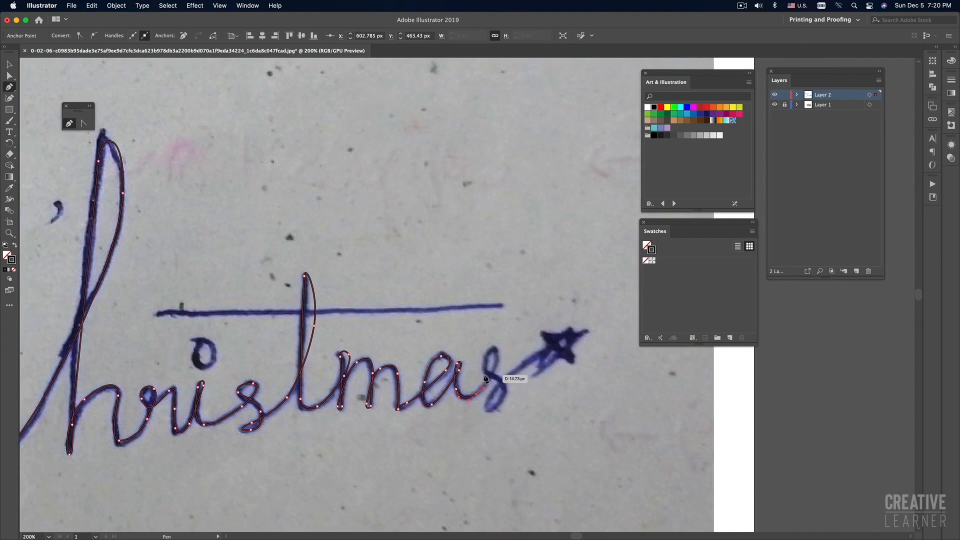
Trace the final s and its exit stroke toward the star, continuing the lettering path along the sketch.
key(space)
drag(408, 319, 445, 305)
click(535, 346)
drag(538, 337, 545, 356)
key(space)
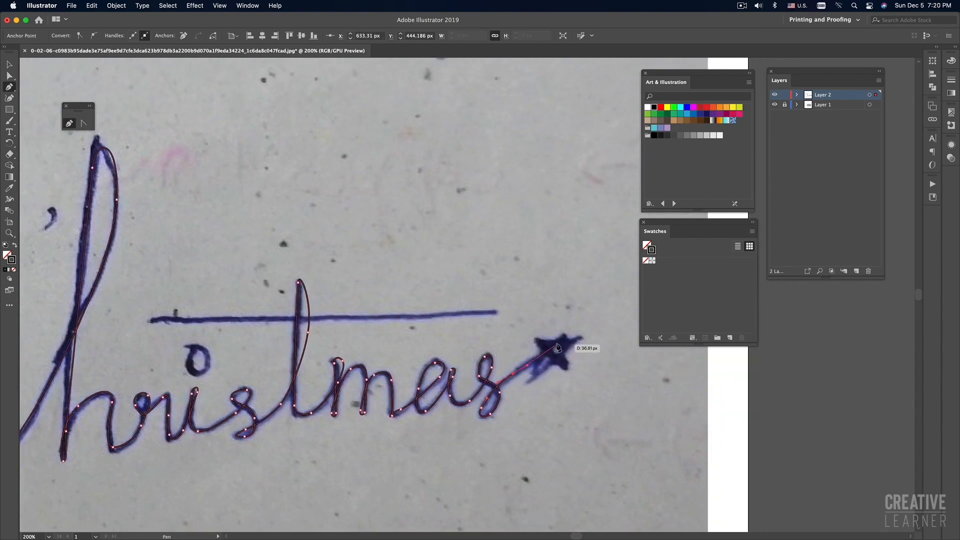
Draw the star outline at the end of the lettering path and deselect the finished path.
drag(566, 336, 569, 343)
mouse_move(568, 343)
mouse_down()
mouse_move(569, 371)
mouse_move(547, 339)
mouse_move(541, 344)
mouse_up()
drag(540, 344, 605, 370)
key(v)
click(604, 369)
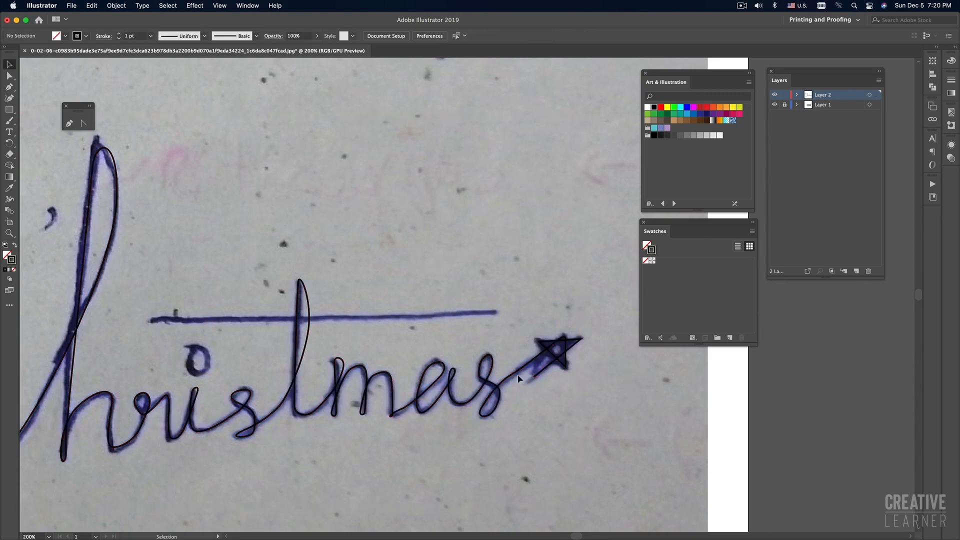
Draw the t's long crossbar above the letters as a separate straight path about 244 px long, and deselect it.
key(super+minus)
key(super+minus)
drag(434, 287, 352, 320)
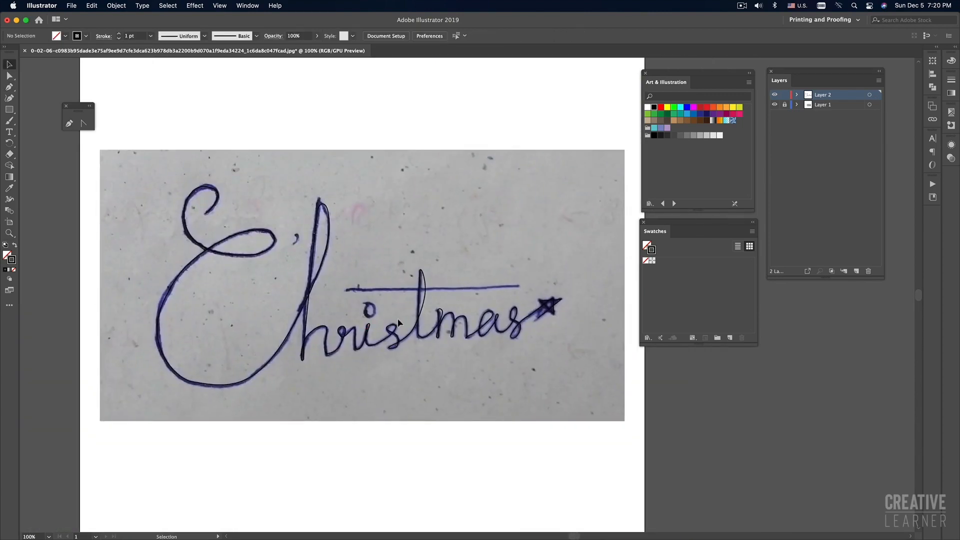
key(p)
key(super+plus)
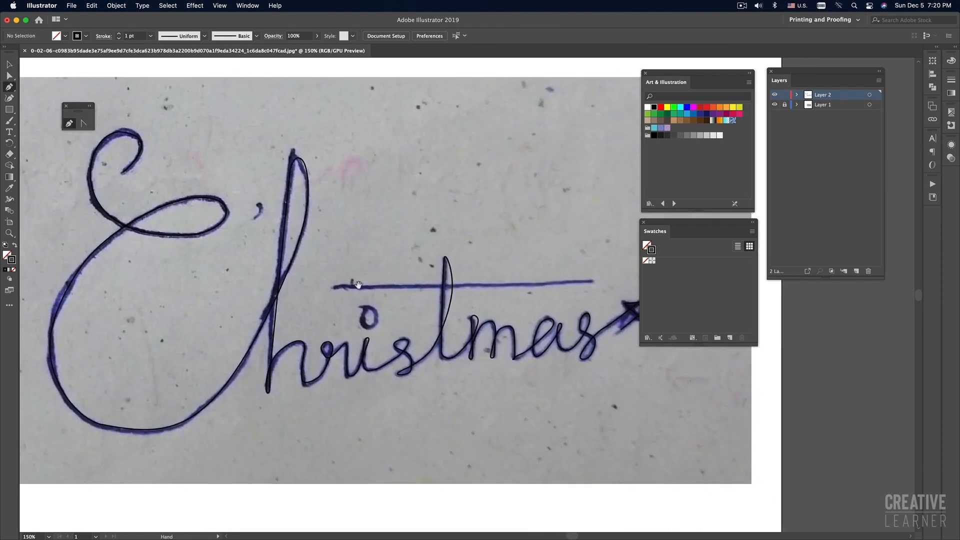
drag(380, 287, 252, 286)
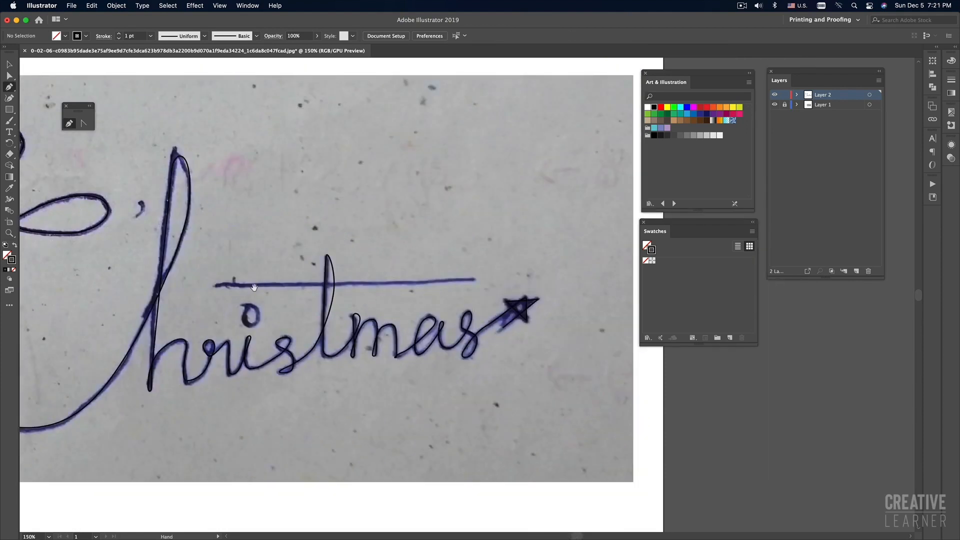
click(215, 287)
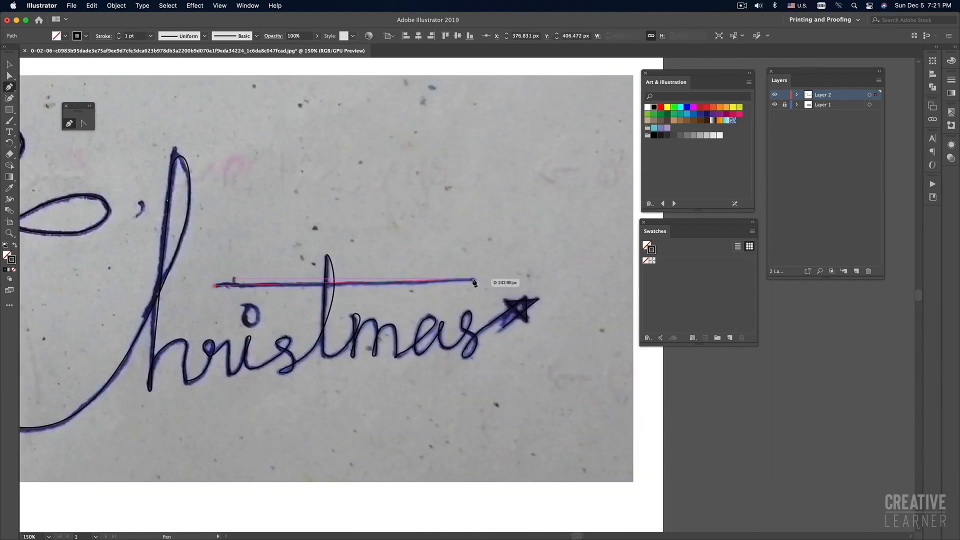
click(474, 279)
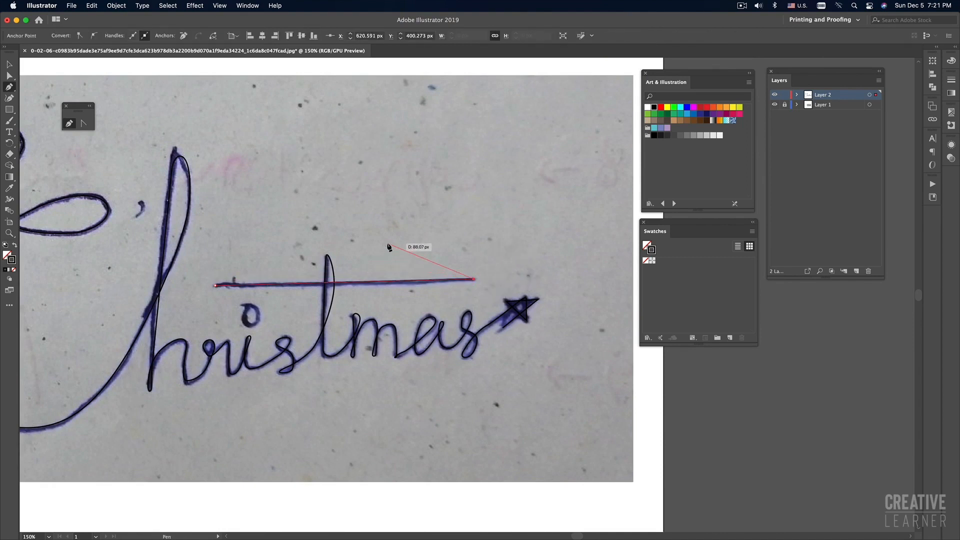
key(super+minus)
key(v)
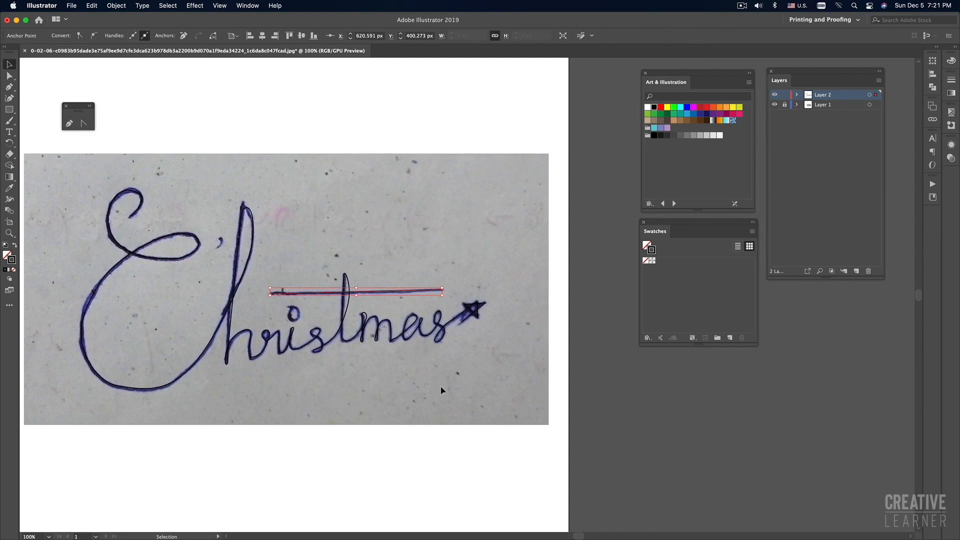
click(440, 386)
Trace the dot of the i as a small closed curved loop and deselect it.
key(p)
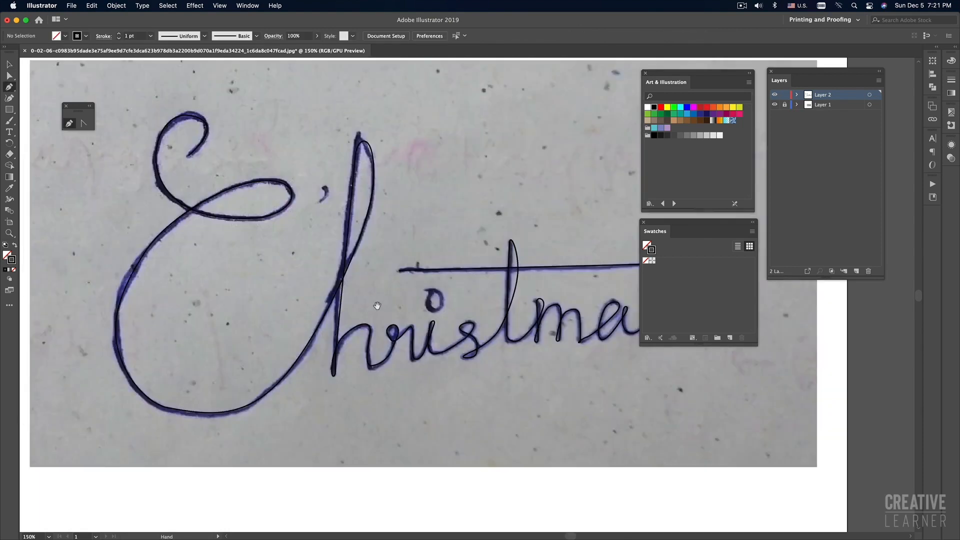
key(super+plus)
click(431, 291)
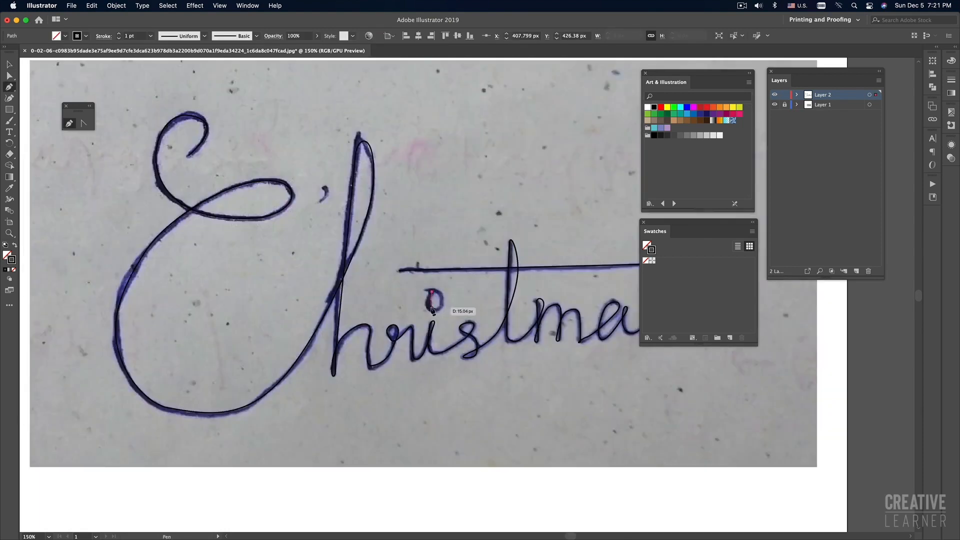
drag(430, 310, 426, 290)
click(421, 291)
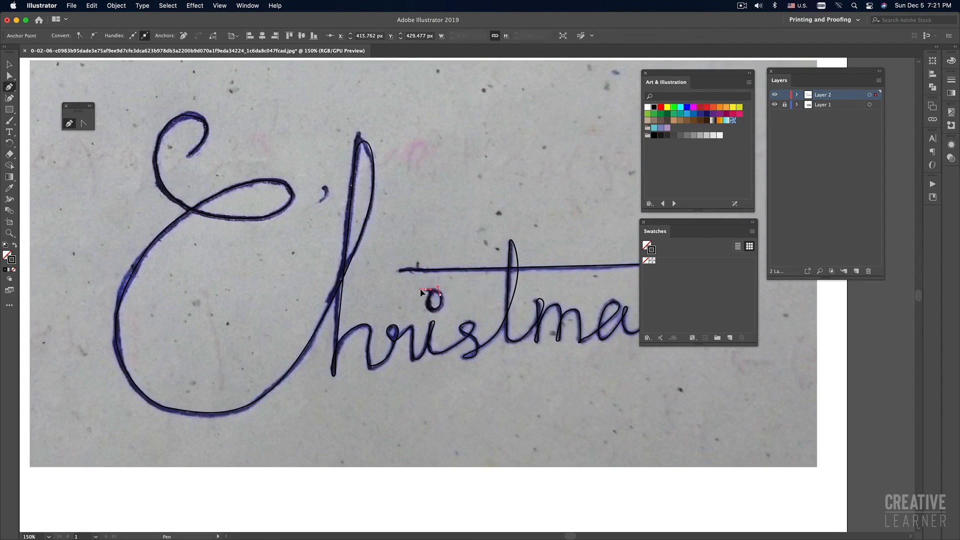
super+click(507, 381)
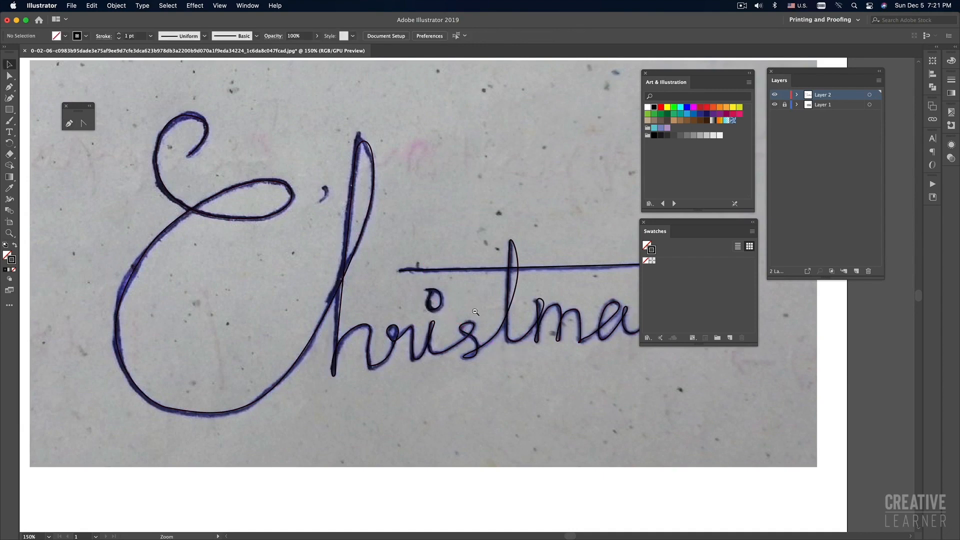
Select all the traced lettering paths and change their stroke color to red.
alt+super+click(475, 311)
alt+super+click(475, 312)
alt+super+click(475, 312)
super+click(475, 311)
drag(490, 307, 442, 343)
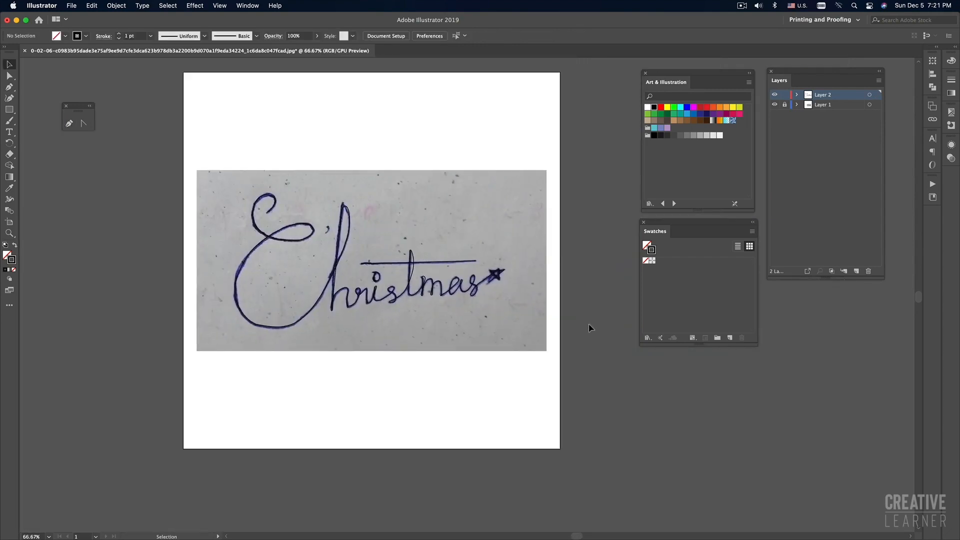
alt+super+click(455, 301)
drag(455, 295, 434, 333)
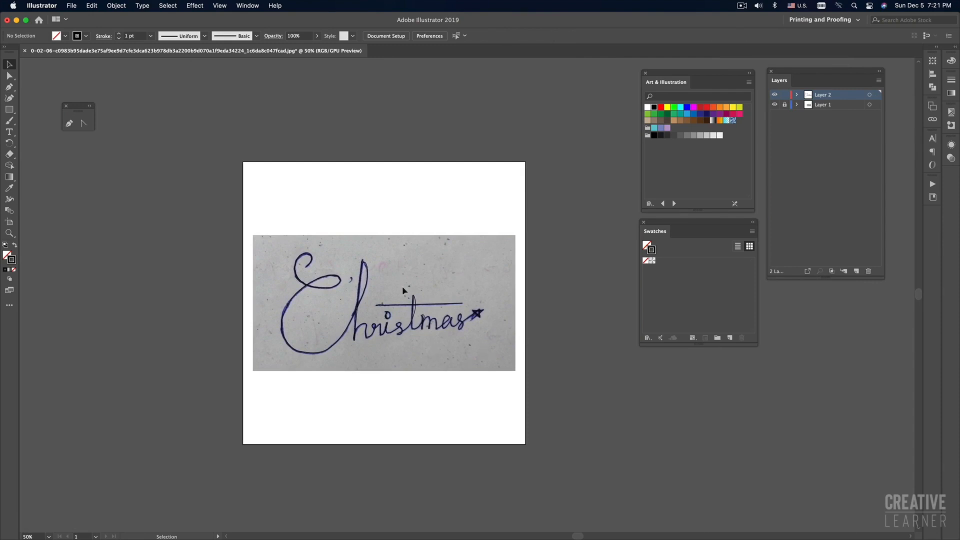
drag(243, 223, 541, 390)
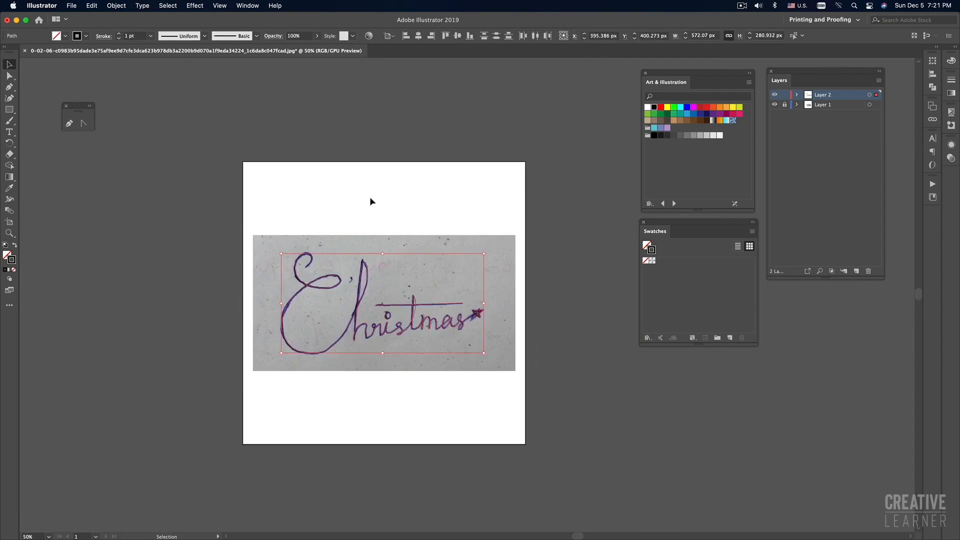
click(86, 36)
click(333, 12)
click(661, 107)
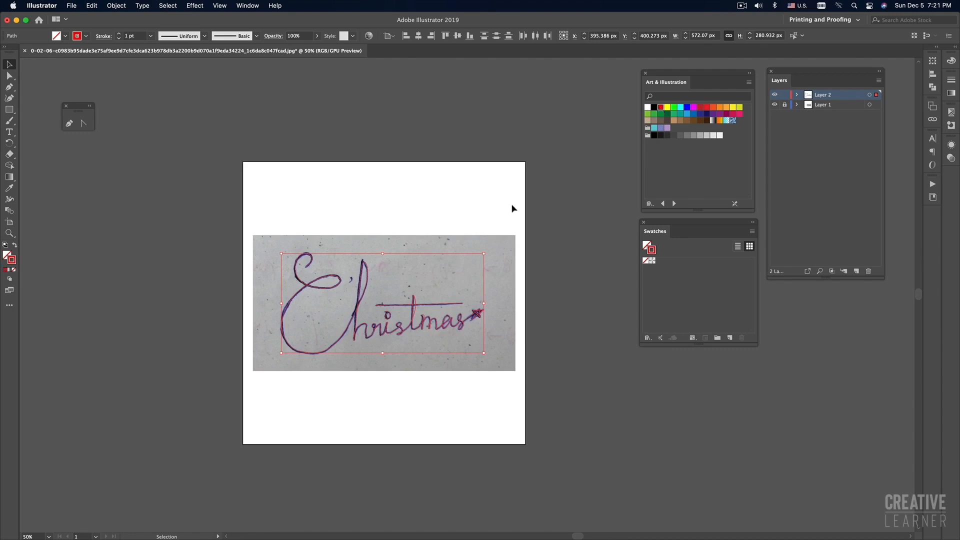
Set the lettering's stroke weight to 6 pt and deselect it.
click(118, 34)
click(118, 33)
click(118, 33)
click(119, 38)
click(119, 38)
click(118, 38)
click(375, 209)
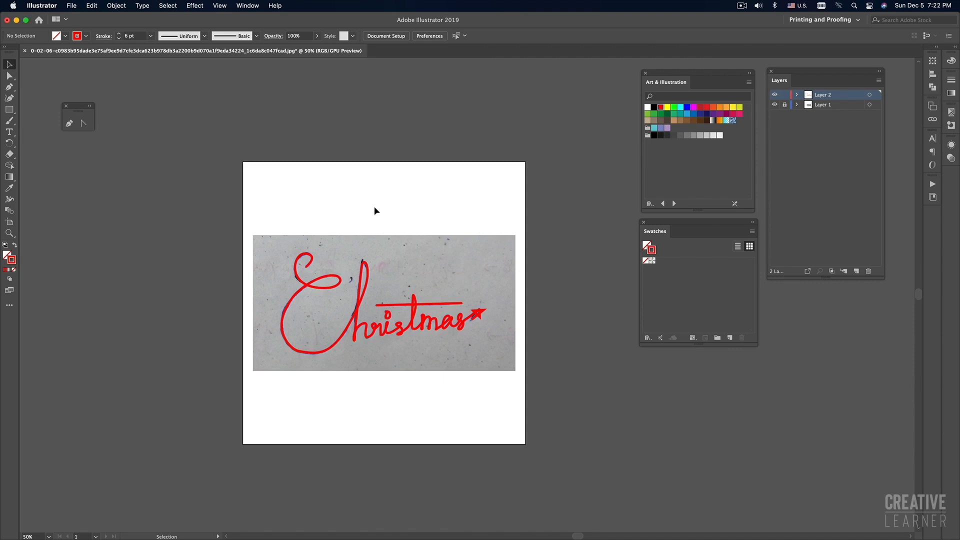
Hide Layer 1 with the sketch photo, leaving only the traced lettering on the artboard.
drag(384, 258, 365, 287)
key(super+minus)
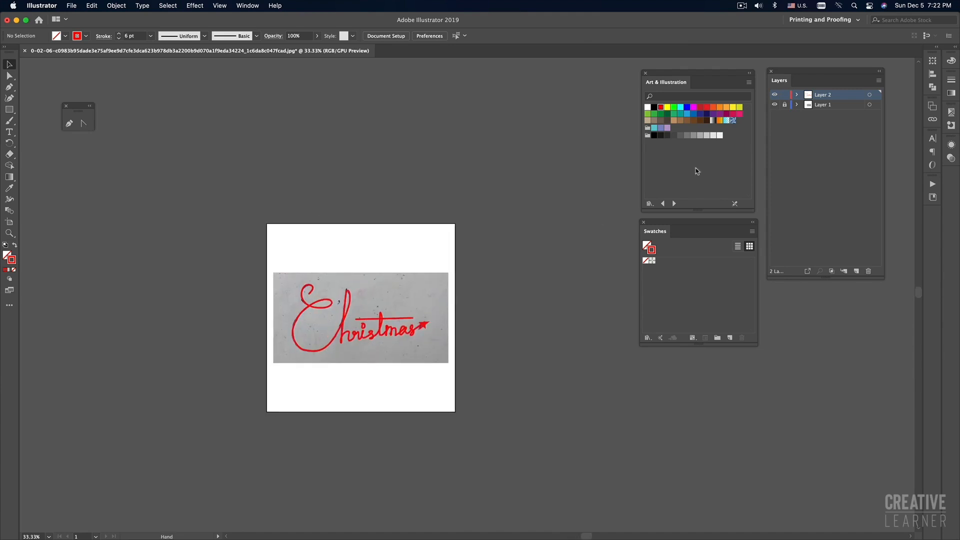
click(775, 106)
key(super+plus)
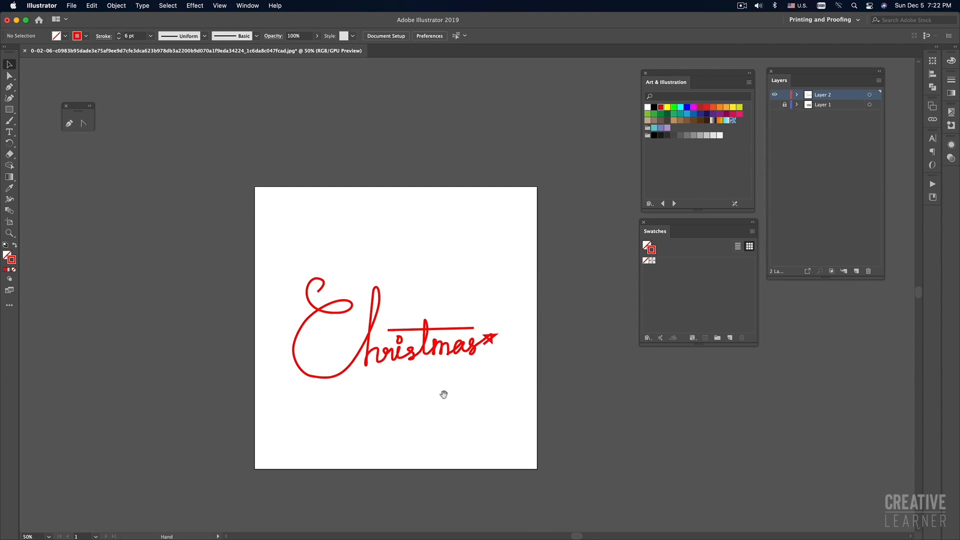
drag(439, 396, 399, 403)
Select the whole lettering and display the Brushes panel next to the artwork.
drag(274, 247, 471, 416)
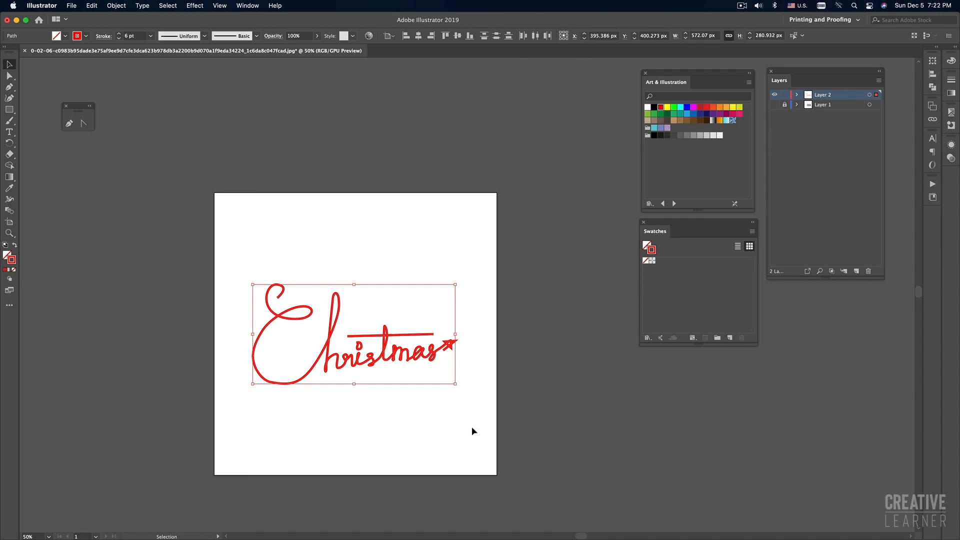
click(472, 427)
drag(474, 403, 249, 284)
click(248, 6)
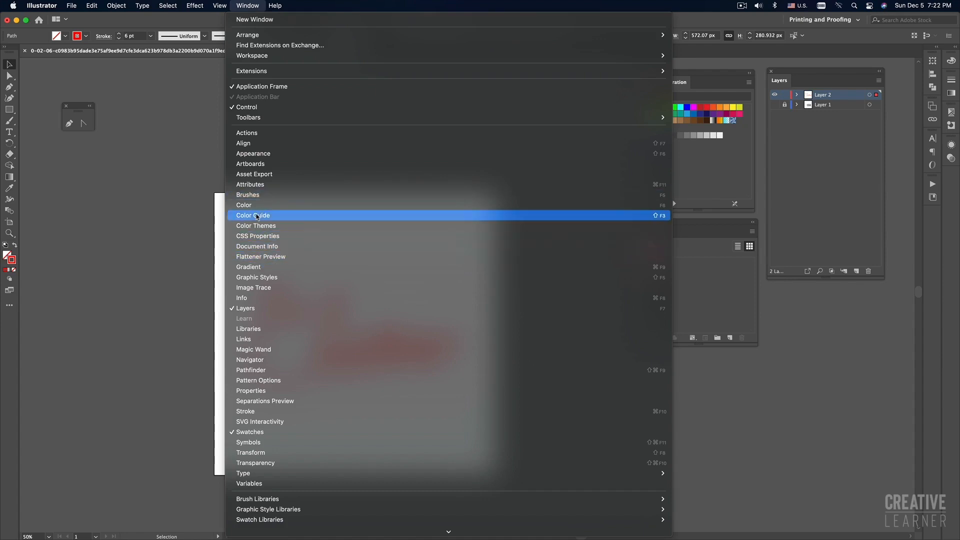
click(257, 195)
drag(735, 75, 535, 70)
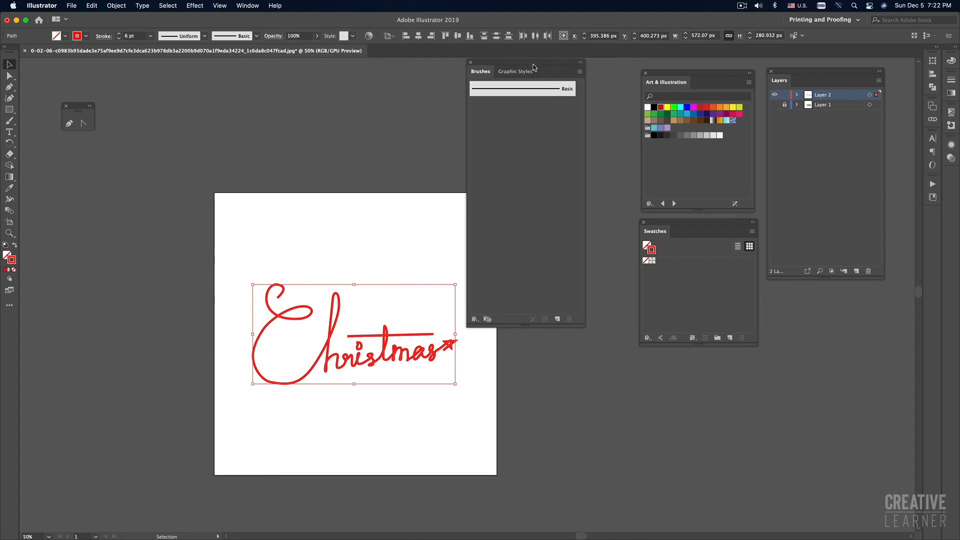
Open the Artistic_Calligraphic brush library and place it above the artboard with all of its brushes in view.
click(475, 319)
mouse_move(481, 356)
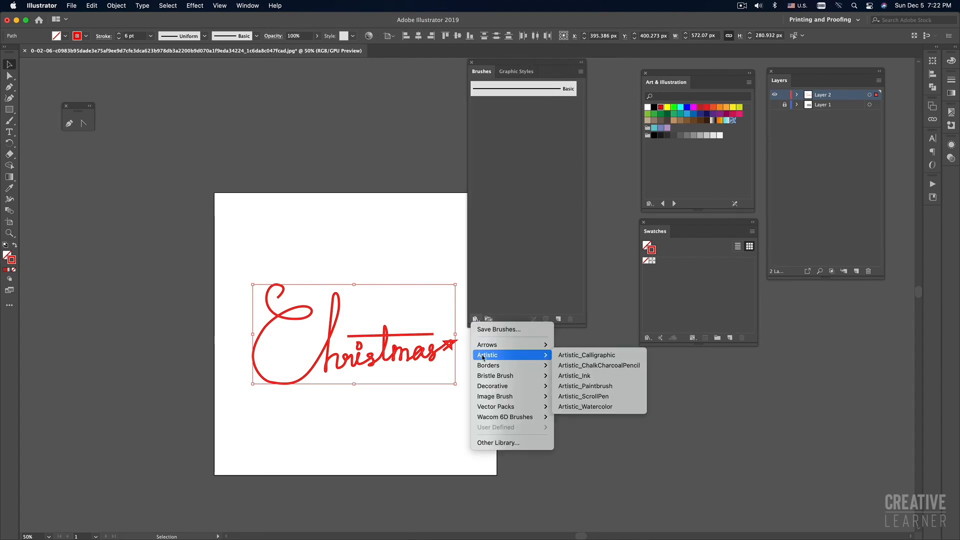
click(576, 356)
drag(504, 255, 343, 70)
mouse_move(364, 131)
mouse_down()
mouse_move(378, 138)
mouse_move(394, 197)
mouse_up()
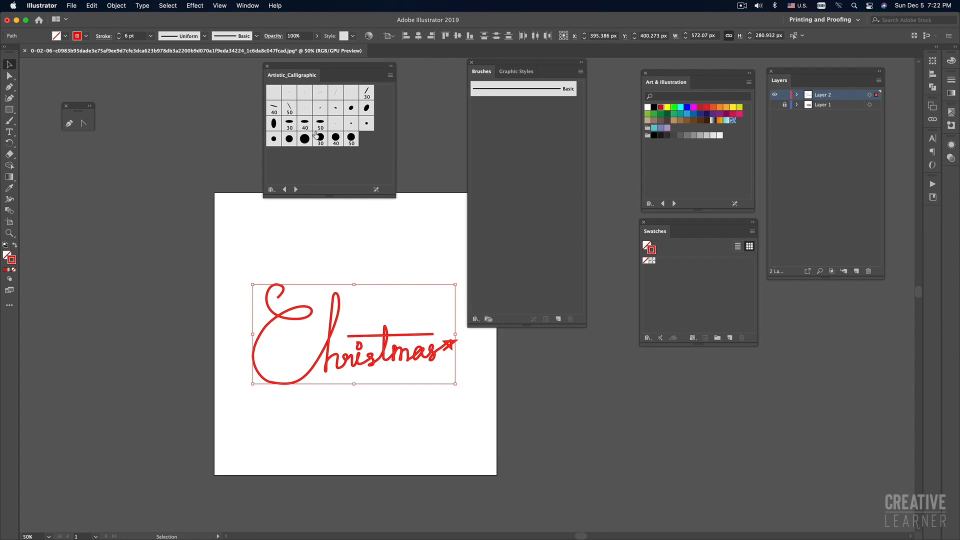
Try the 5 pt. Oval and 50 pt. Flat calligraphic brushes on the selected lettering.
drag(337, 256, 385, 372)
click(336, 107)
drag(310, 254, 400, 386)
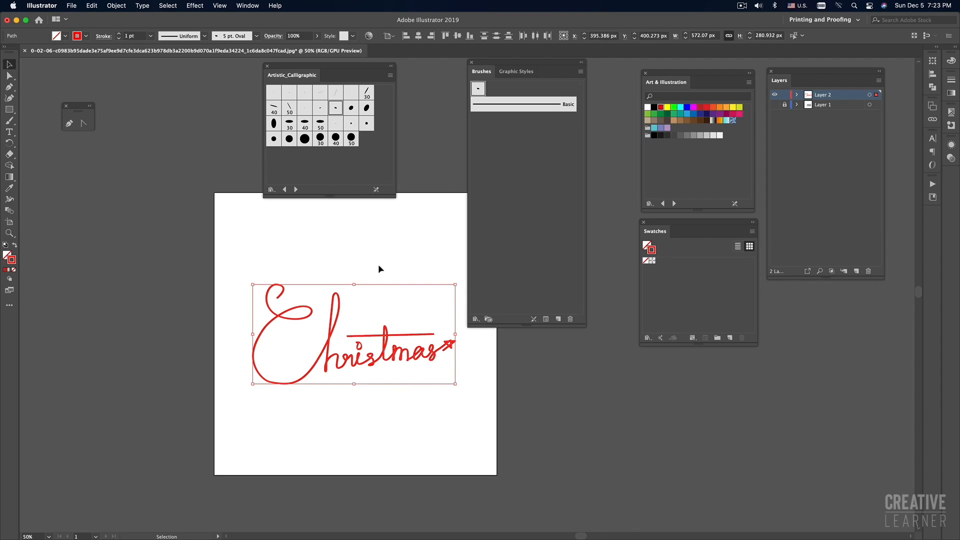
click(289, 109)
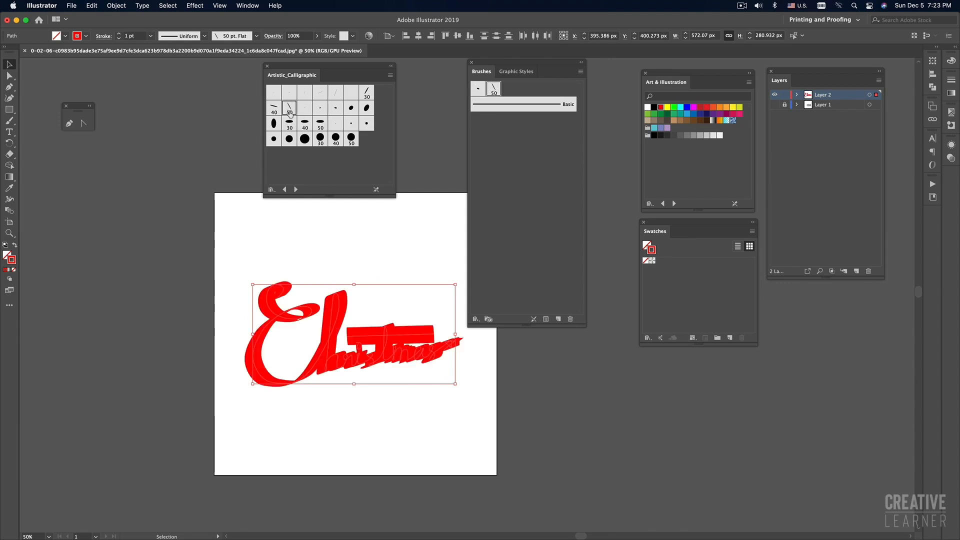
Apply the 40 pt. Flat brush to the lettering and set its angle to -123° with the preview on.
click(274, 109)
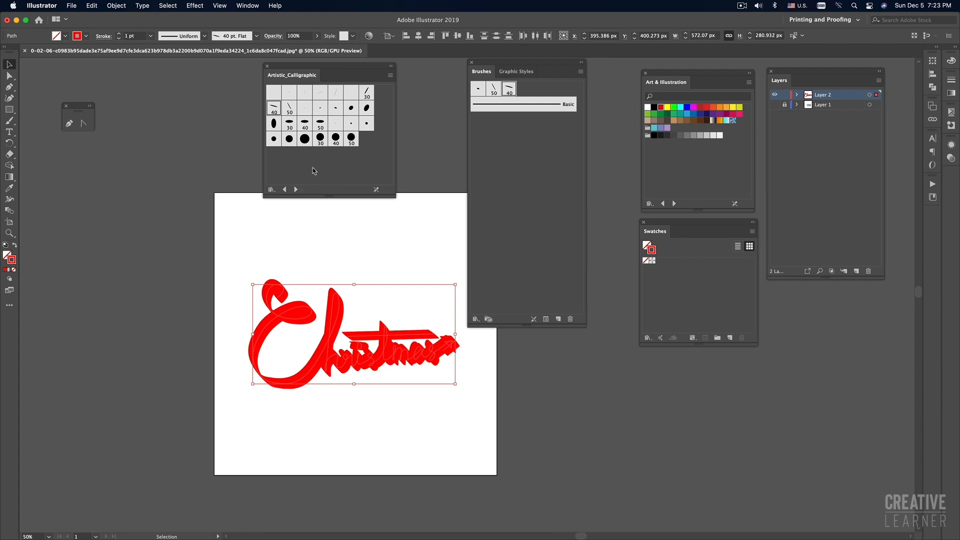
double_click(508, 90)
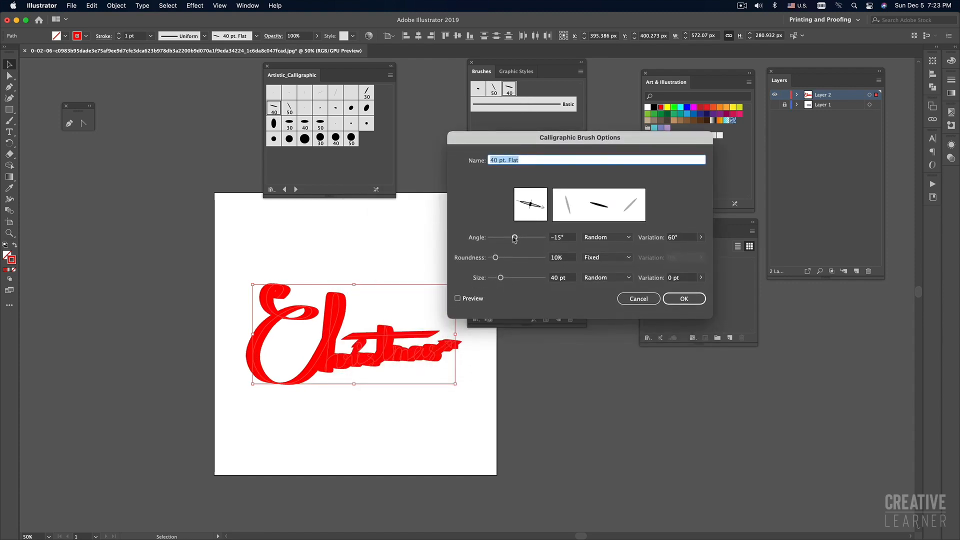
mouse_move(515, 237)
mouse_down()
mouse_move(499, 239)
mouse_move(511, 240)
mouse_up()
click(457, 298)
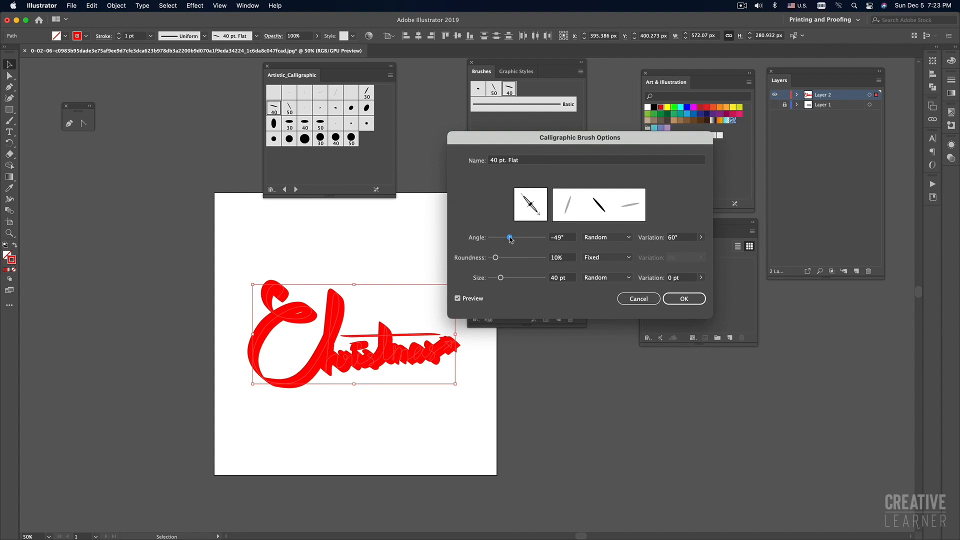
drag(511, 240, 500, 240)
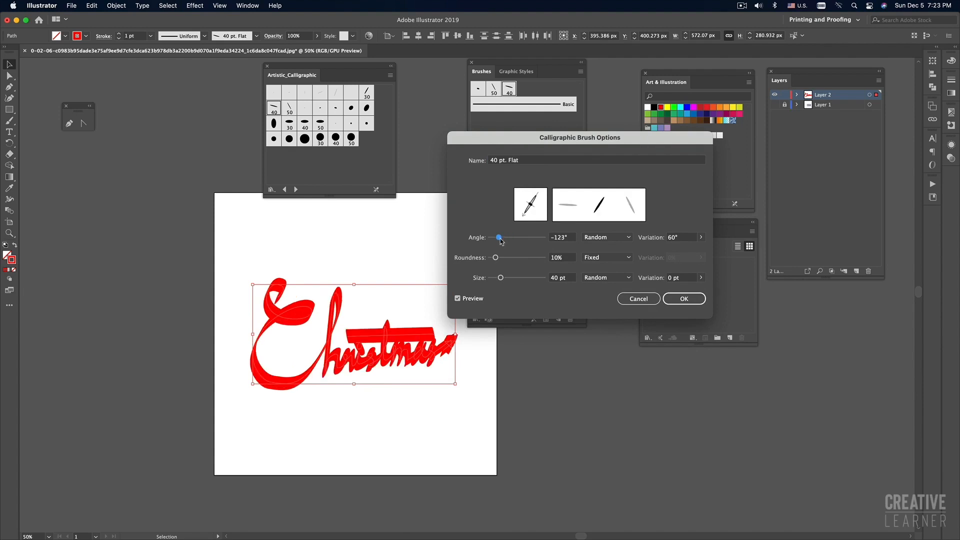
drag(540, 144, 548, 130)
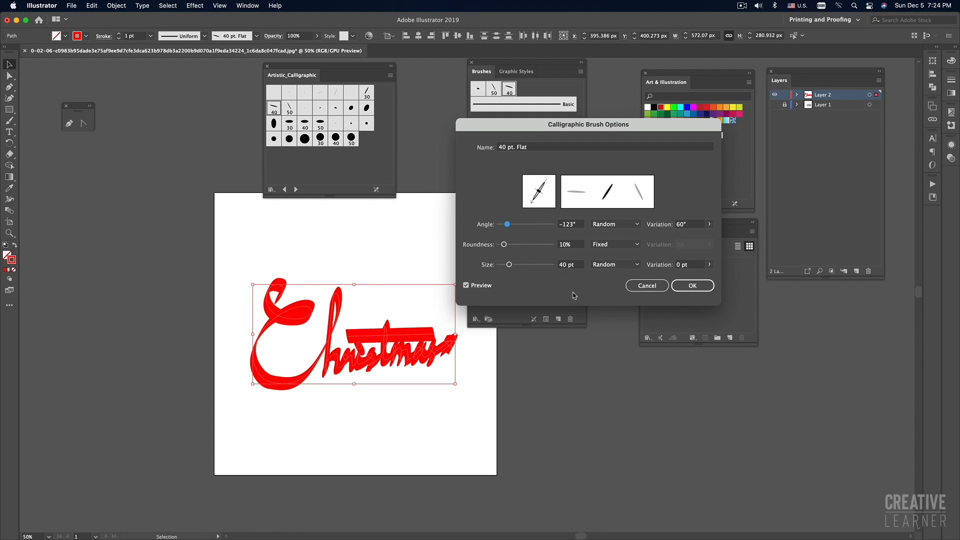
Set the brush's roundness to 0% and size to 15 pt, apply the changes to the existing strokes, and deselect the lettering.
mouse_move(505, 244)
mouse_down()
mouse_move(525, 247)
mouse_move(498, 246)
mouse_up()
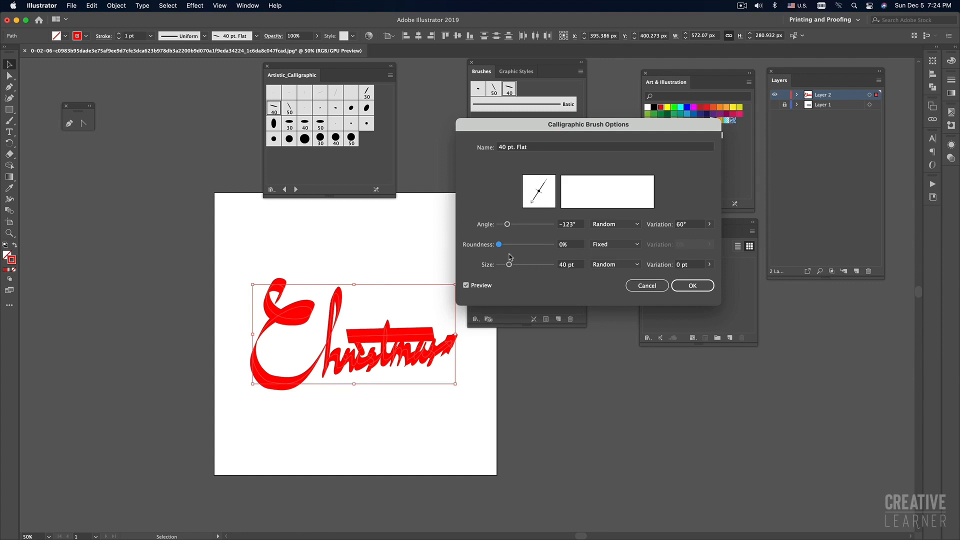
mouse_move(509, 265)
mouse_down()
mouse_move(493, 268)
mouse_move(502, 265)
mouse_up()
click(692, 286)
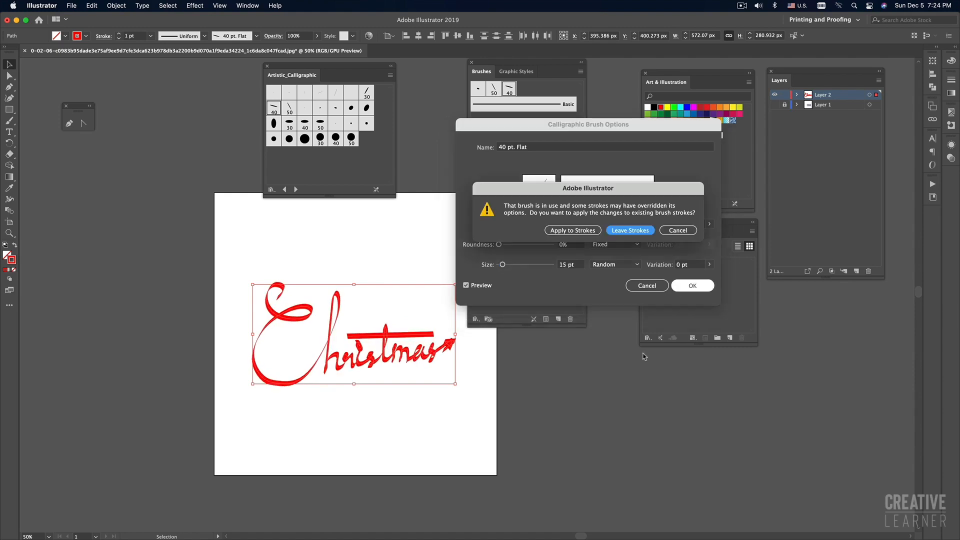
click(580, 231)
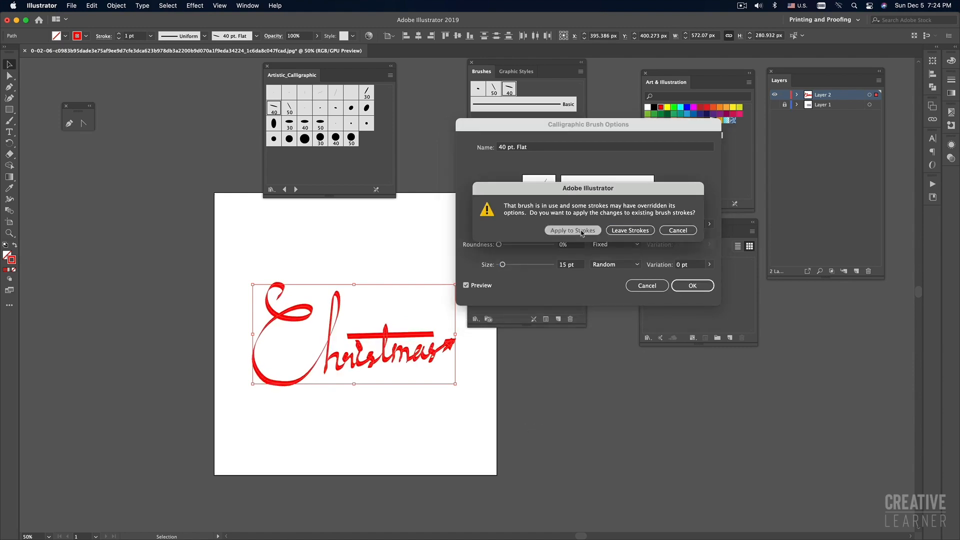
click(578, 384)
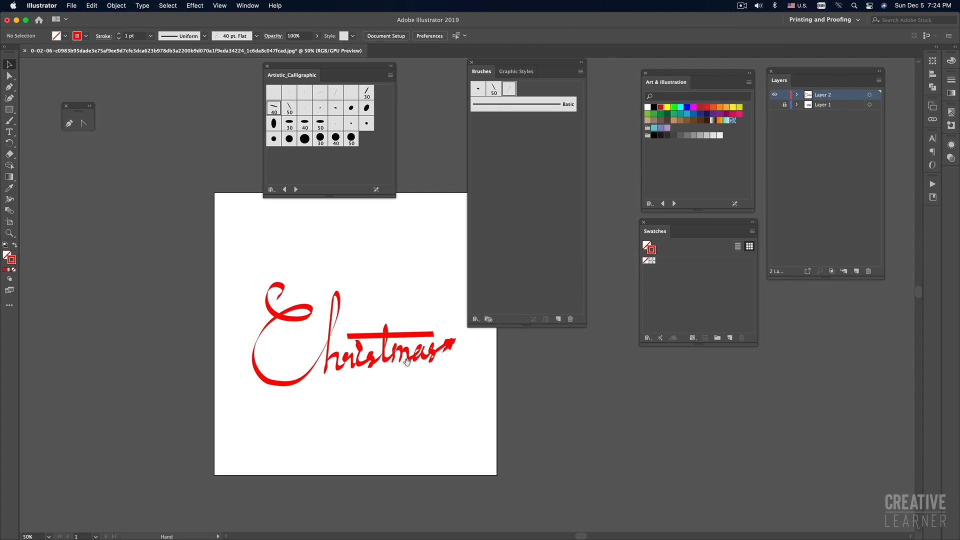
Place the Artistic_Calligraphic brush library beside the Brushes panel, clear of the lettering.
scroll(289, 255, right, 5)
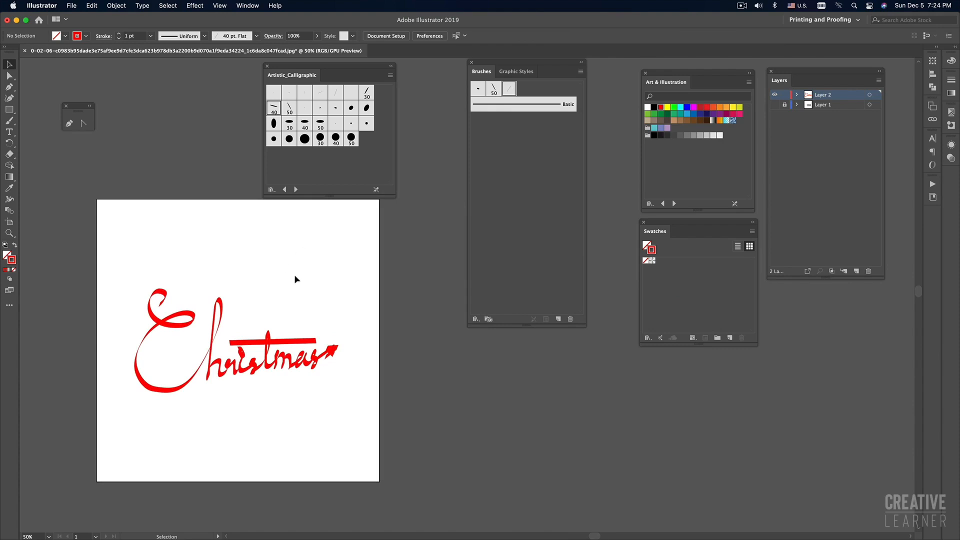
drag(330, 70, 387, 69)
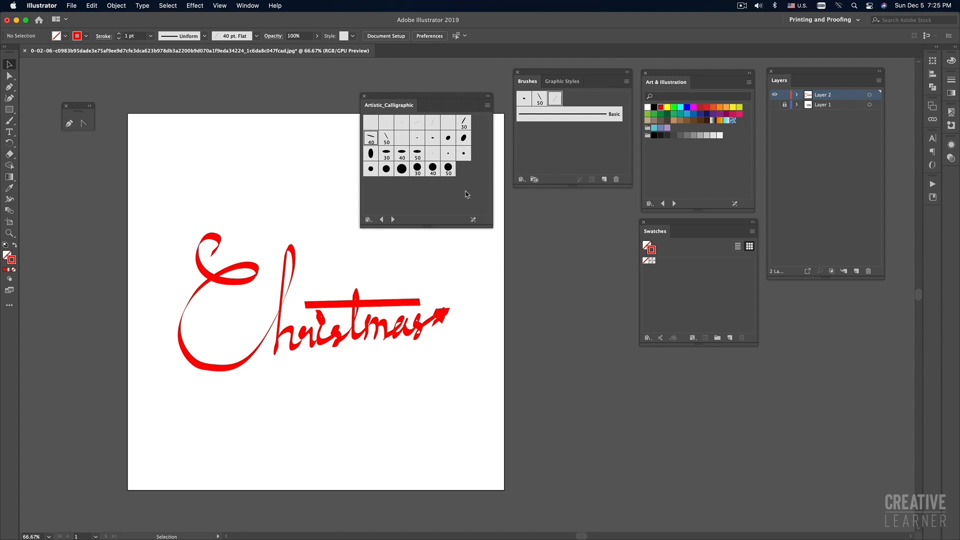
drag(442, 98, 424, 88)
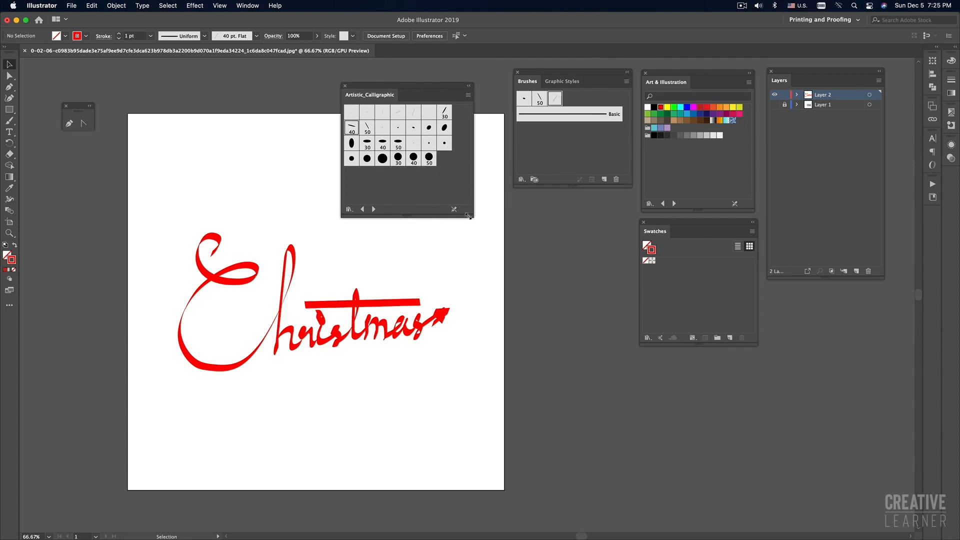
drag(467, 216, 466, 230)
drag(428, 86, 461, 71)
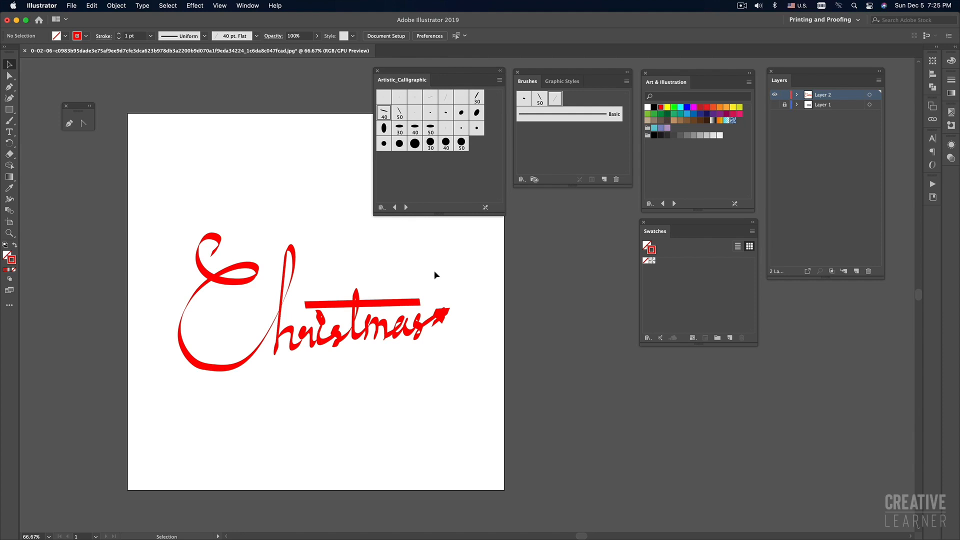
key(space)
drag(434, 271, 509, 278)
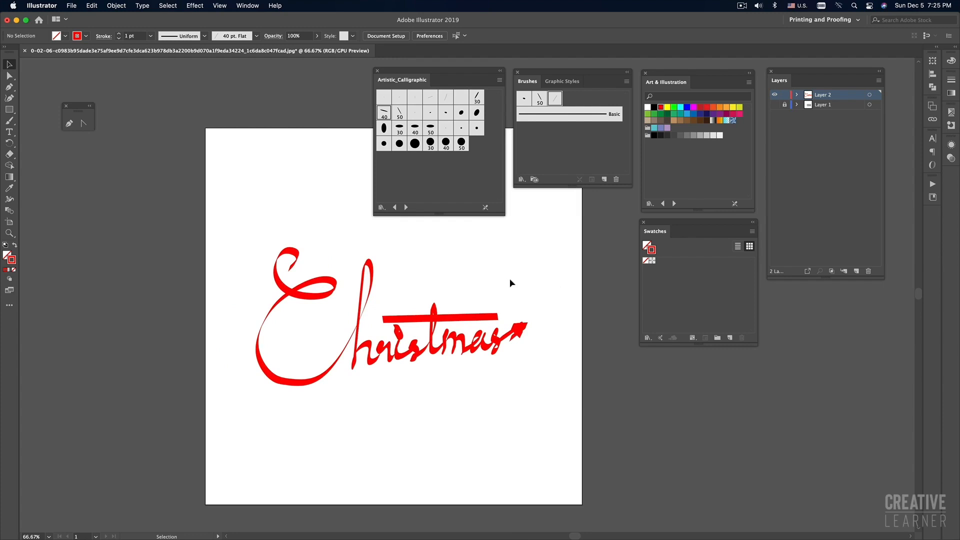
key(space)
drag(495, 272, 480, 268)
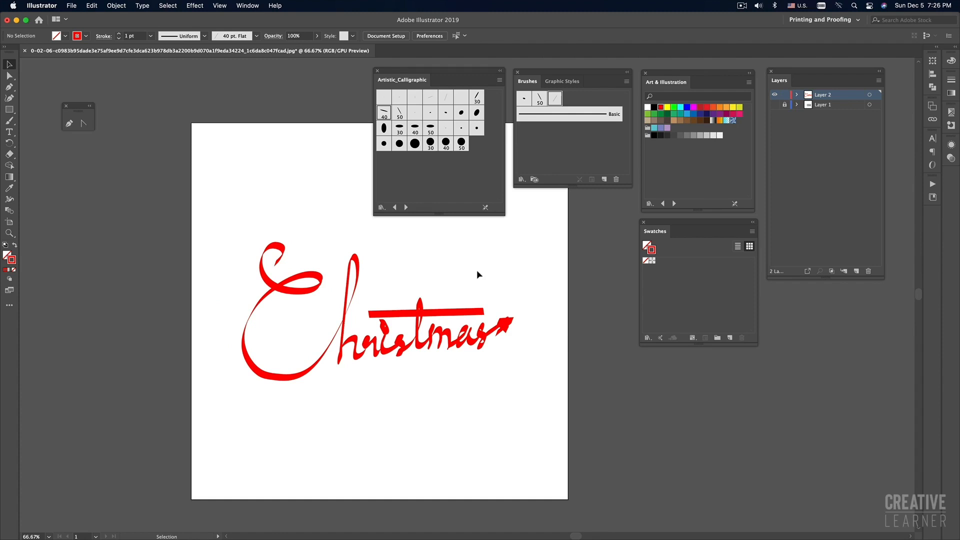
Select all of the Christmas lettering, remove its brush stroke, and set the stroke weight to 6 pt.
drag(248, 272, 526, 386)
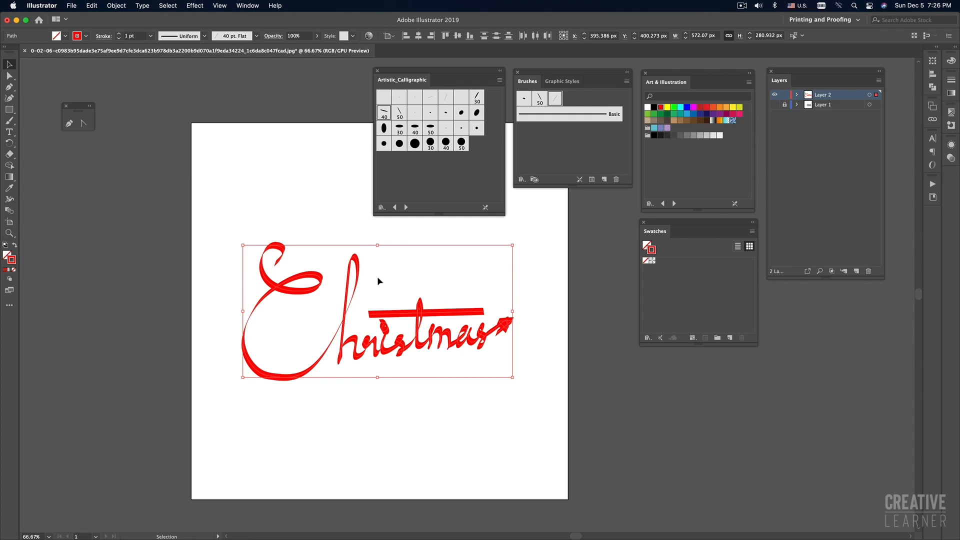
drag(225, 231, 536, 365)
click(579, 180)
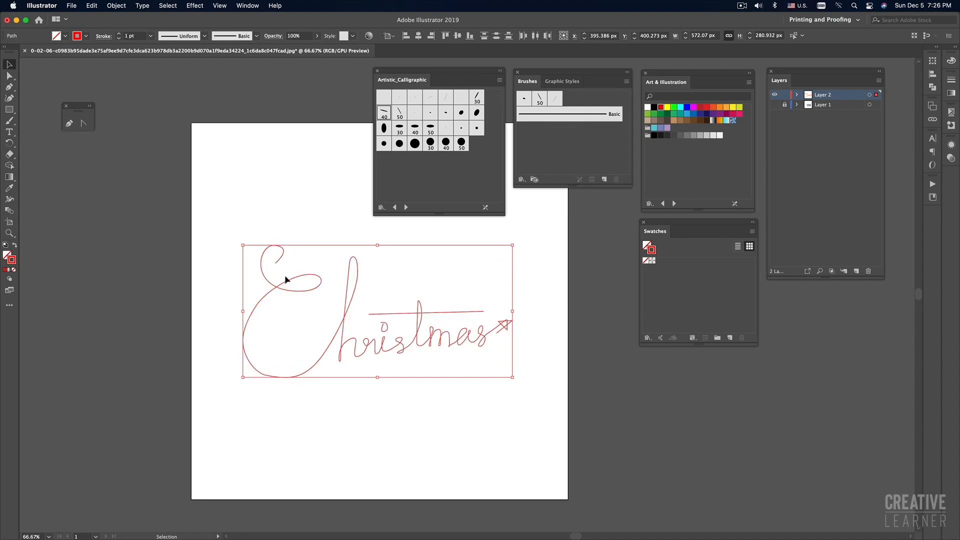
click(119, 34)
click(119, 33)
click(119, 34)
click(119, 34)
click(119, 34)
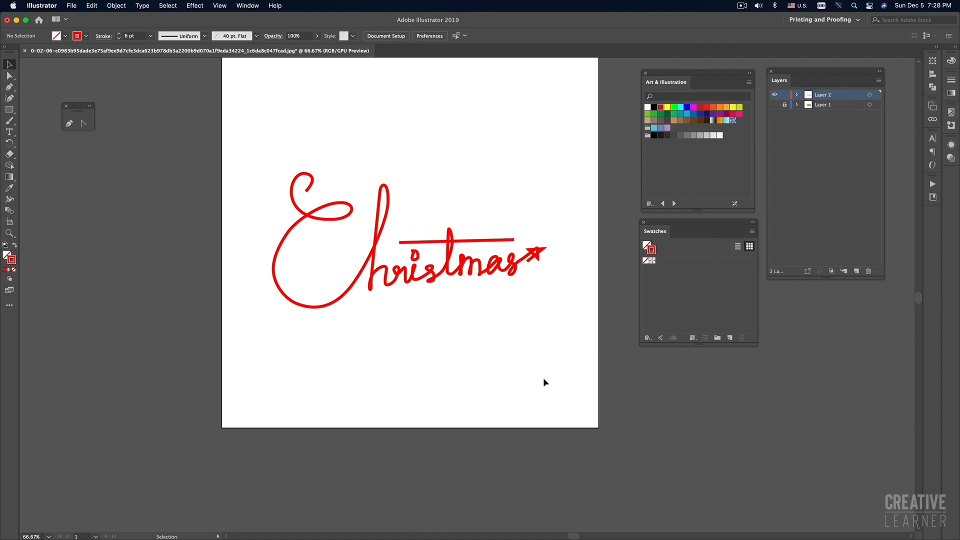
Compare the traced lettering with the sketch by toggling Layer 1 and Layer 2, leaving only Layer 2 visible.
click(775, 105)
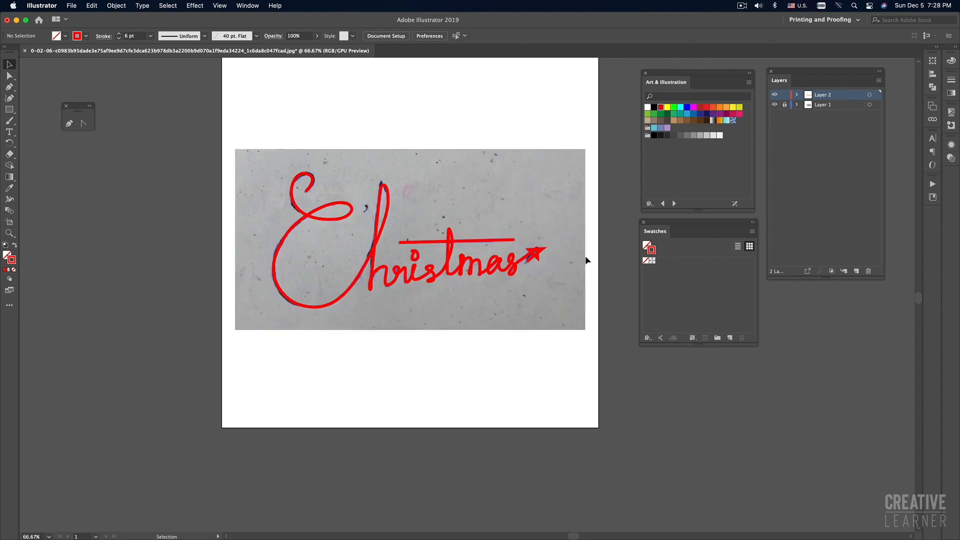
click(774, 95)
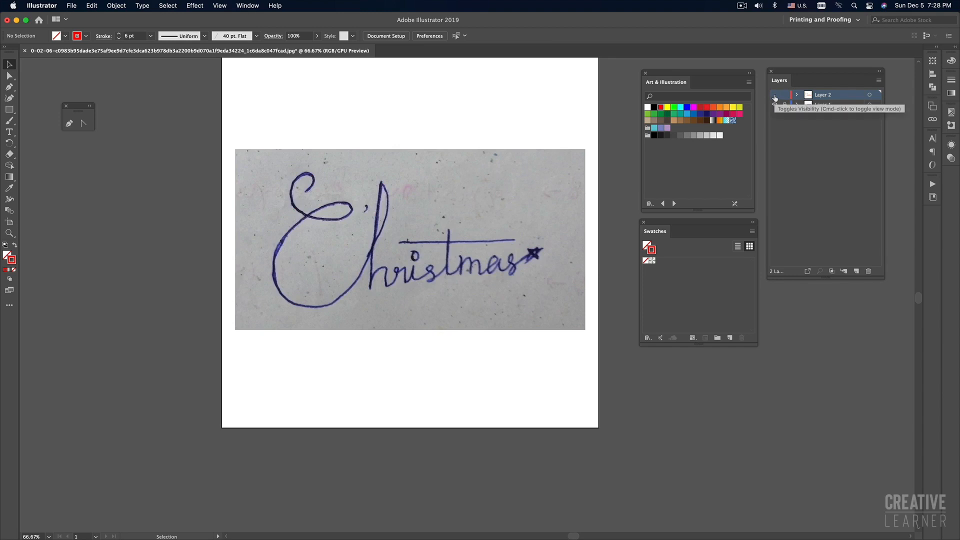
click(774, 95)
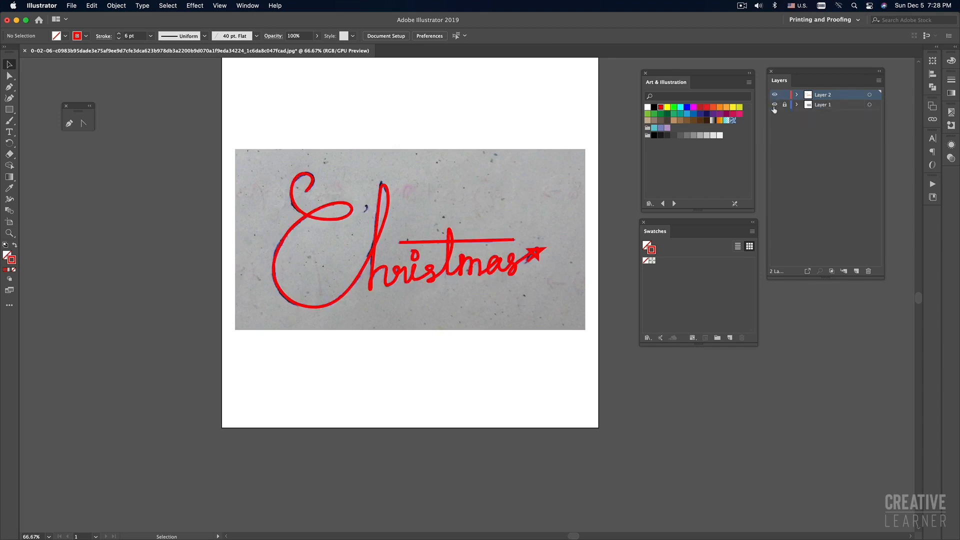
click(774, 105)
scroll(418, 304, up, 2)
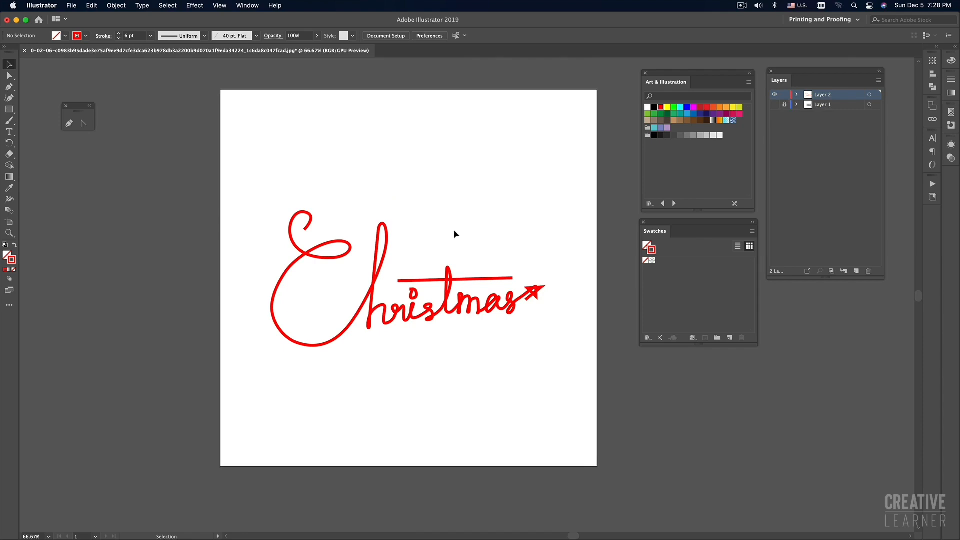
drag(236, 184, 543, 408)
click(551, 399)
scroll(547, 392, right, 2)
scroll(547, 392, up, 1)
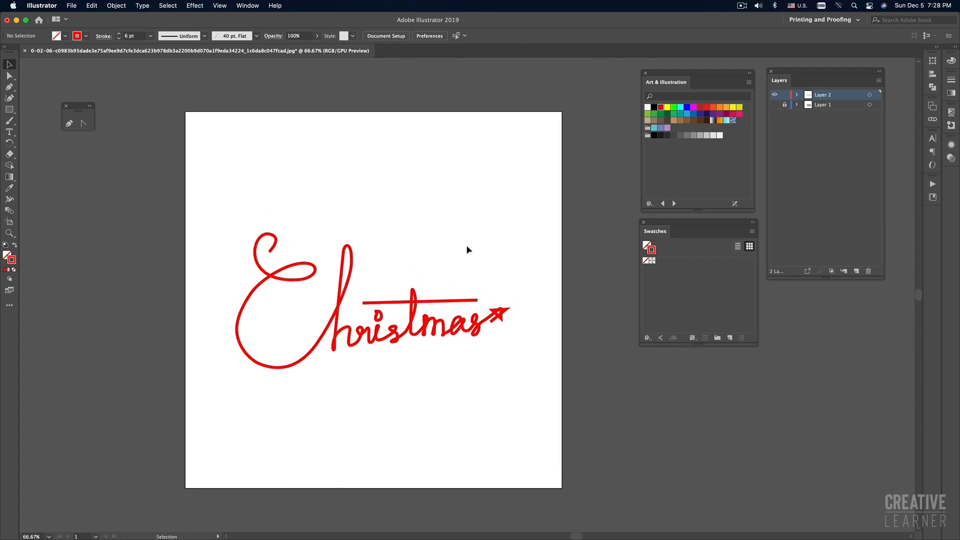
drag(218, 206, 557, 417)
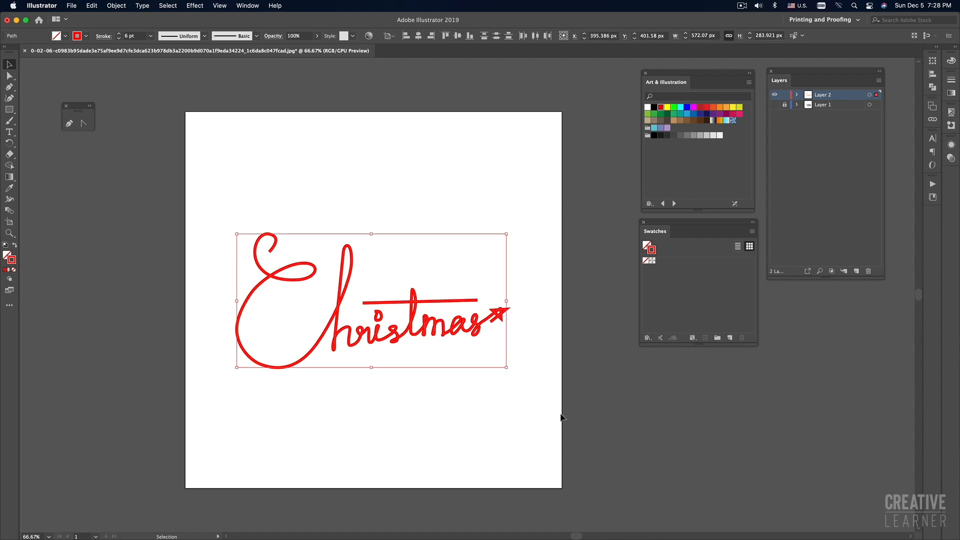
click(447, 410)
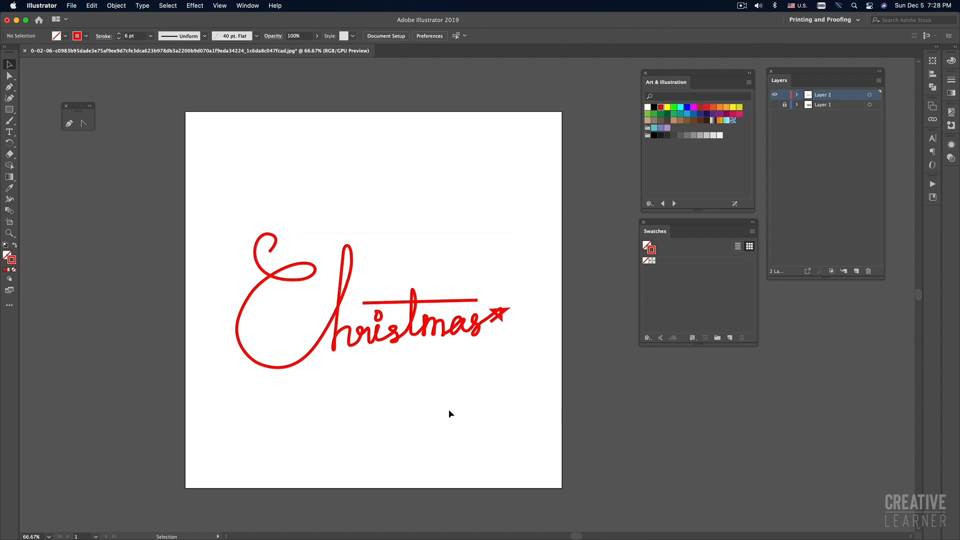
key(super+Tab)
key(super+Tab)
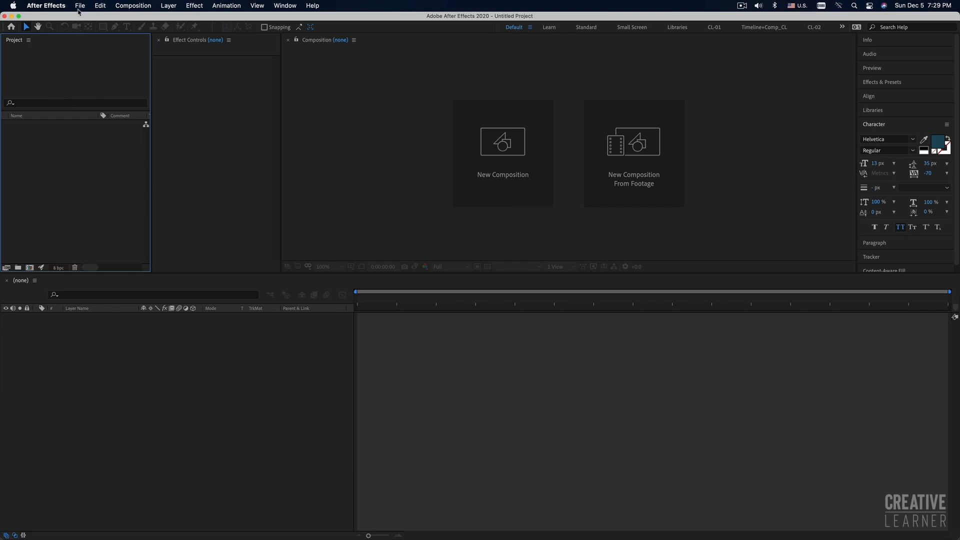
key(super+Tab)
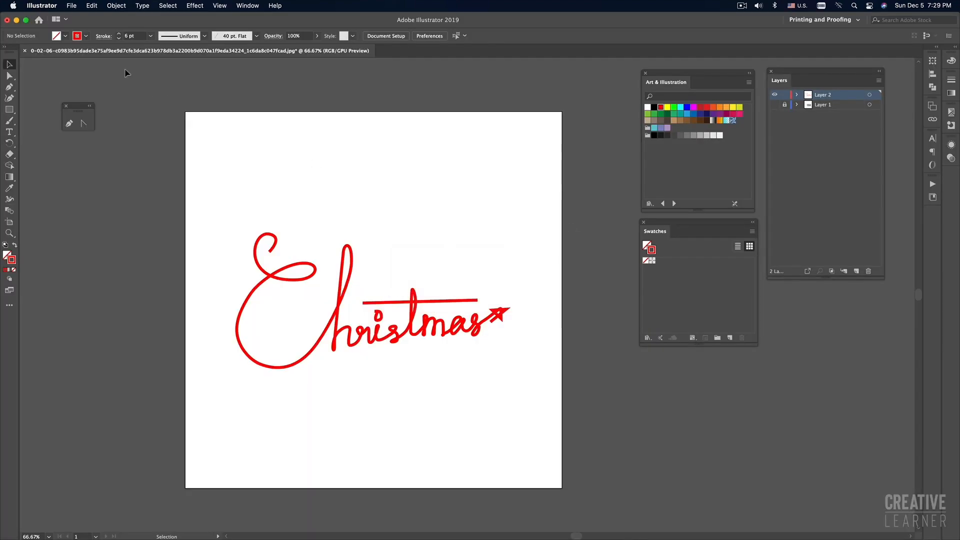
Save the artwork to the Desktop as an Adobe Illustrator file named Christmas Hand Writing, with the default Illustrator CC options.
click(72, 5)
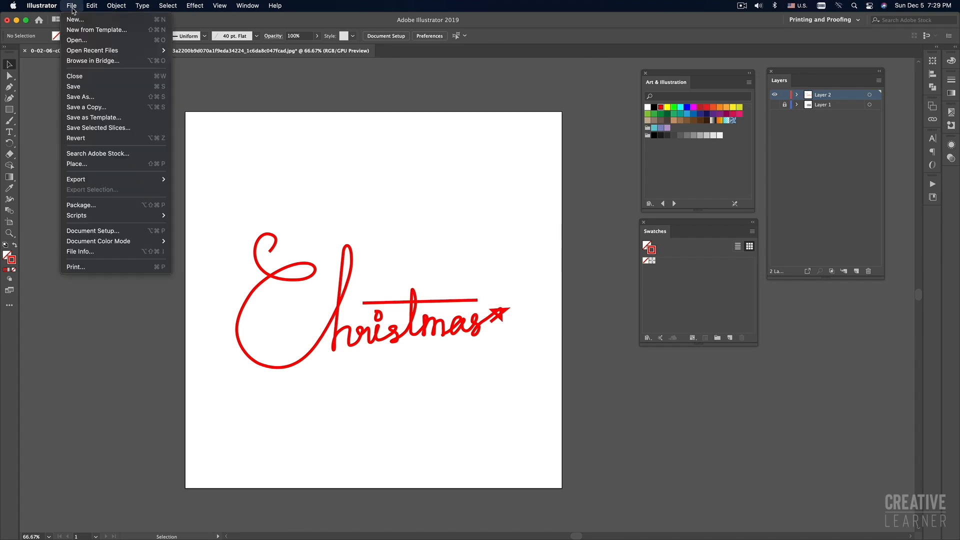
click(81, 91)
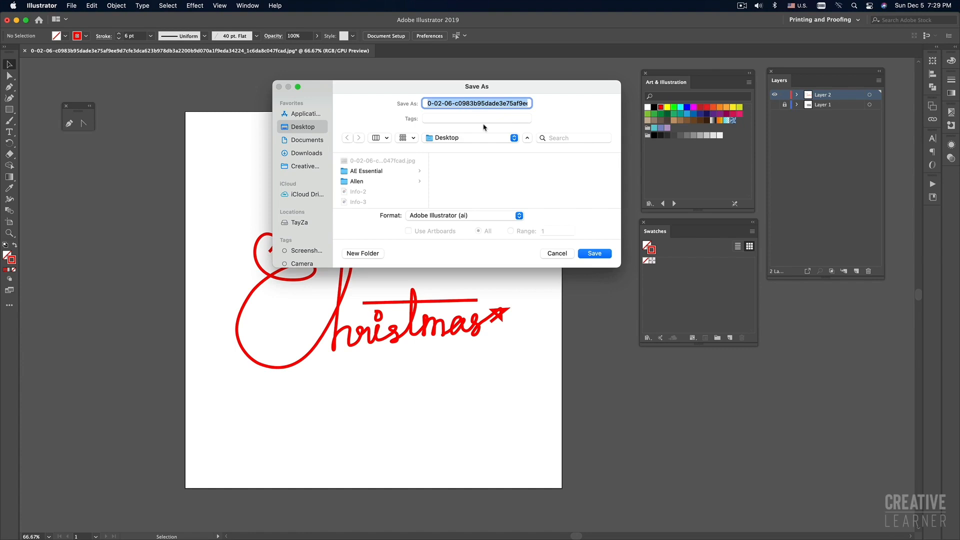
text(Chris)
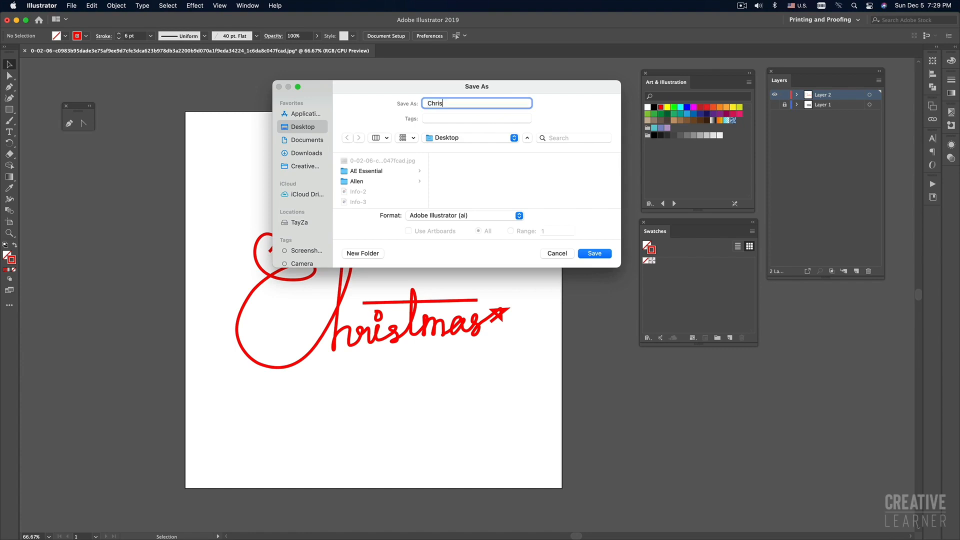
text(tmas Hand Writing)
click(595, 253)
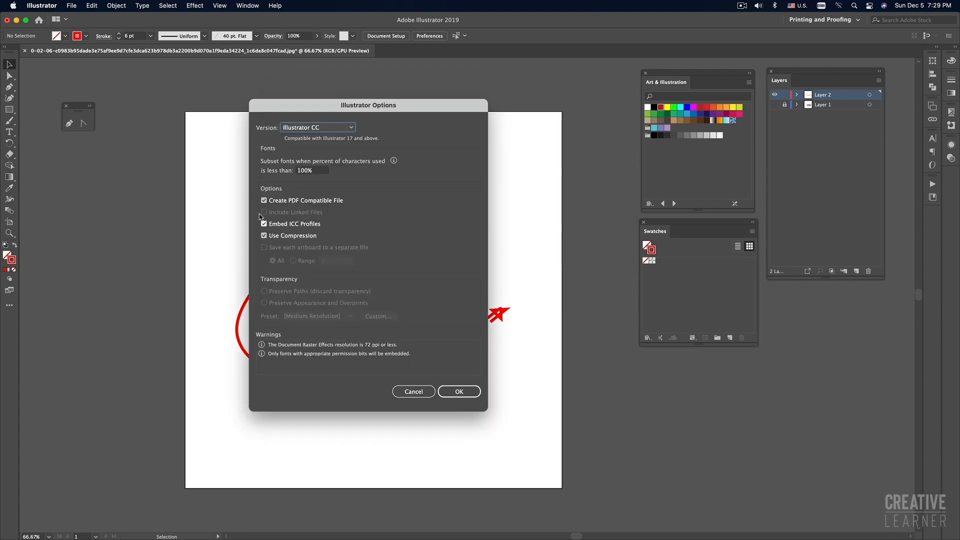
click(455, 394)
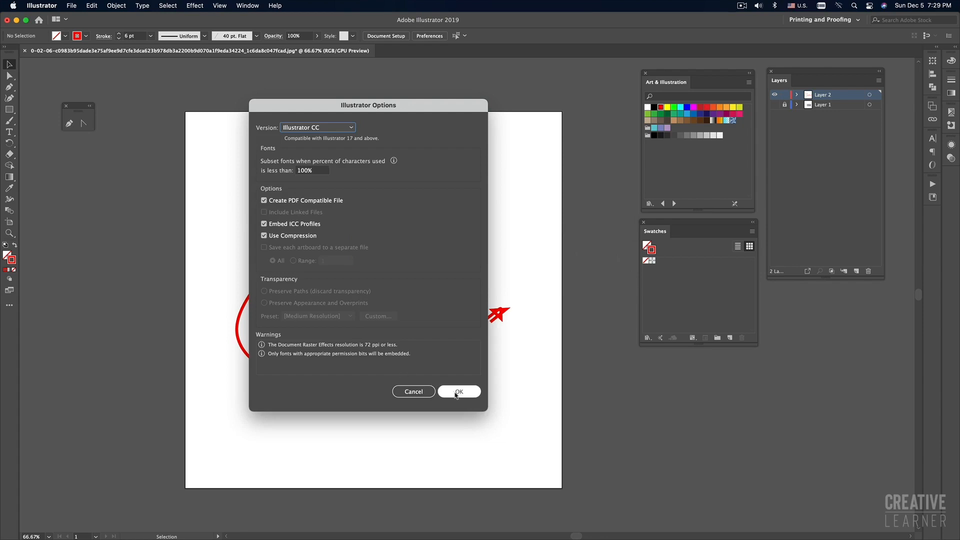
click(460, 394)
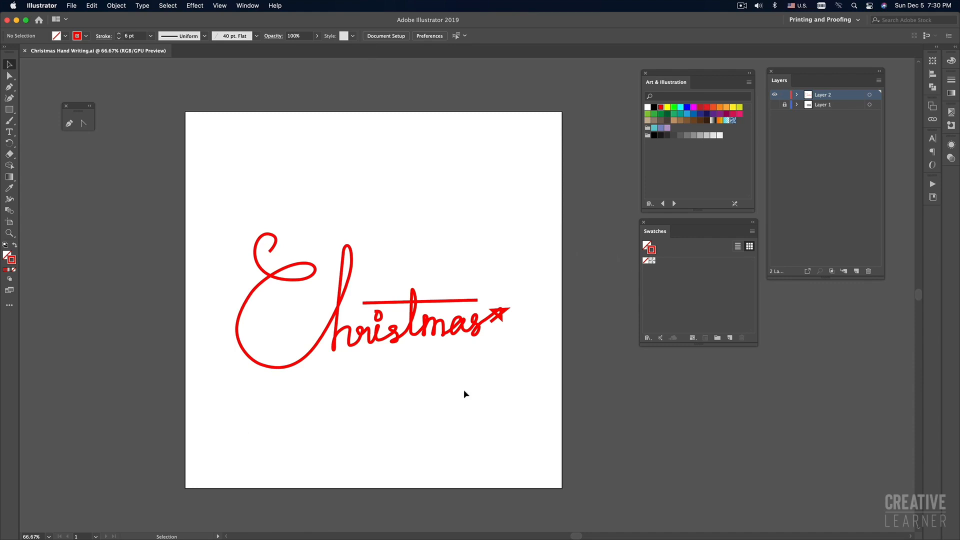
Switch to After Effects and import the file Christmas Hand Writing.ai from the Desktop.
key(super+Tab)
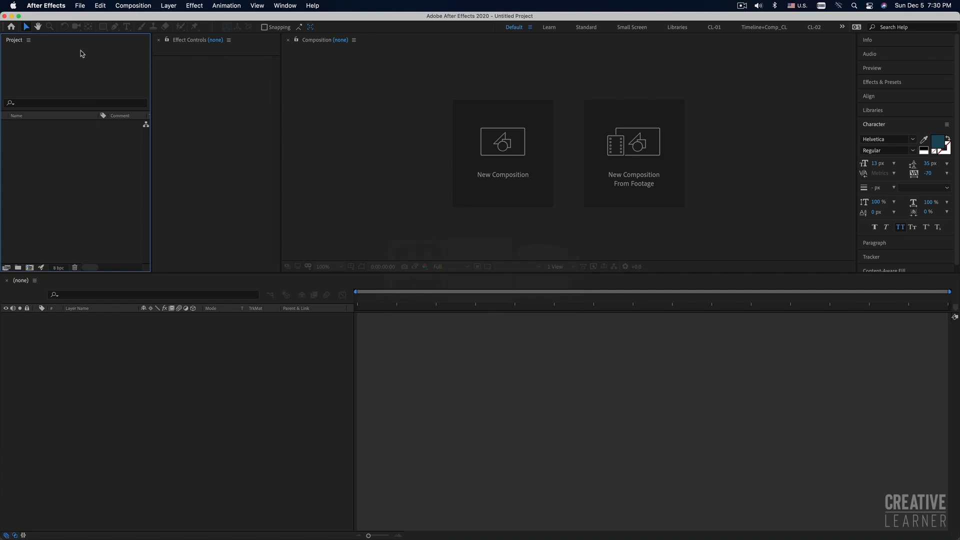
click(81, 7)
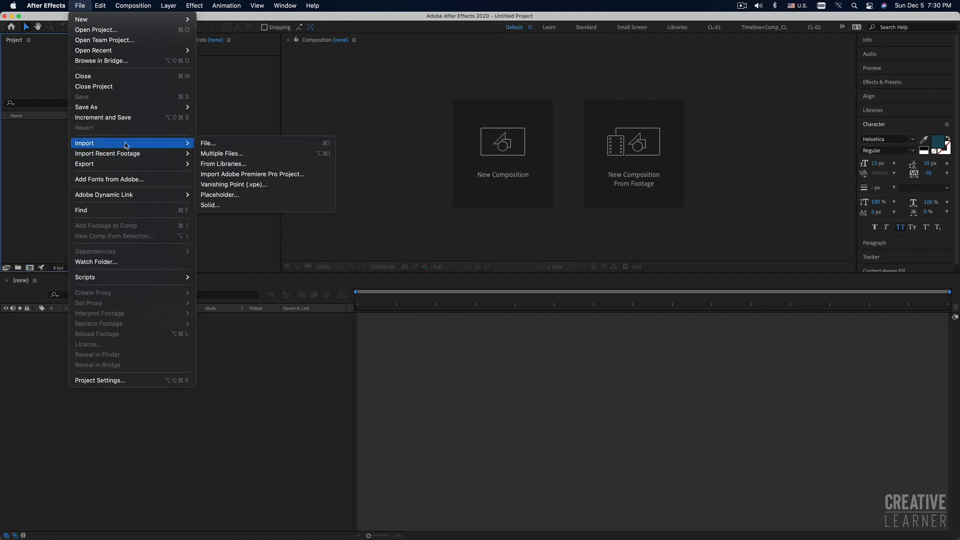
mouse_move(94, 148)
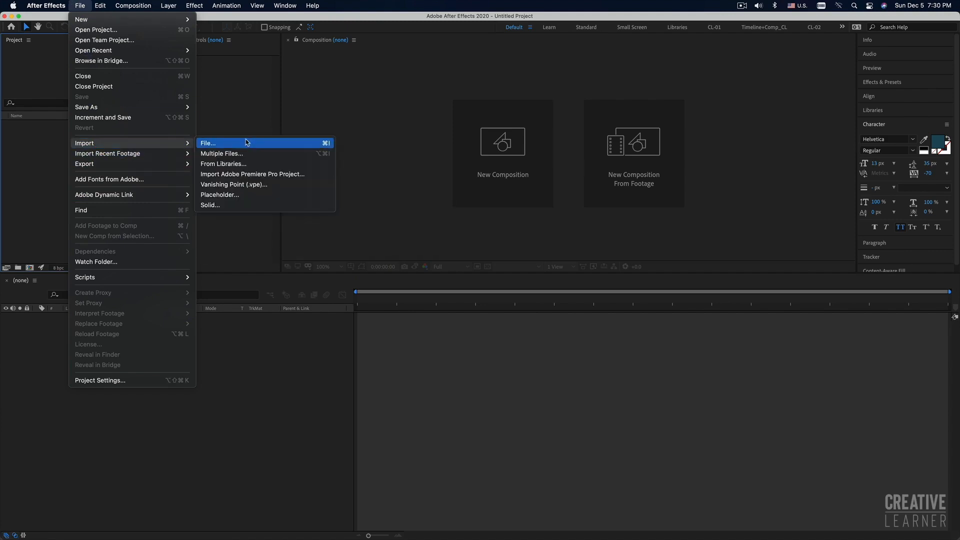
click(239, 147)
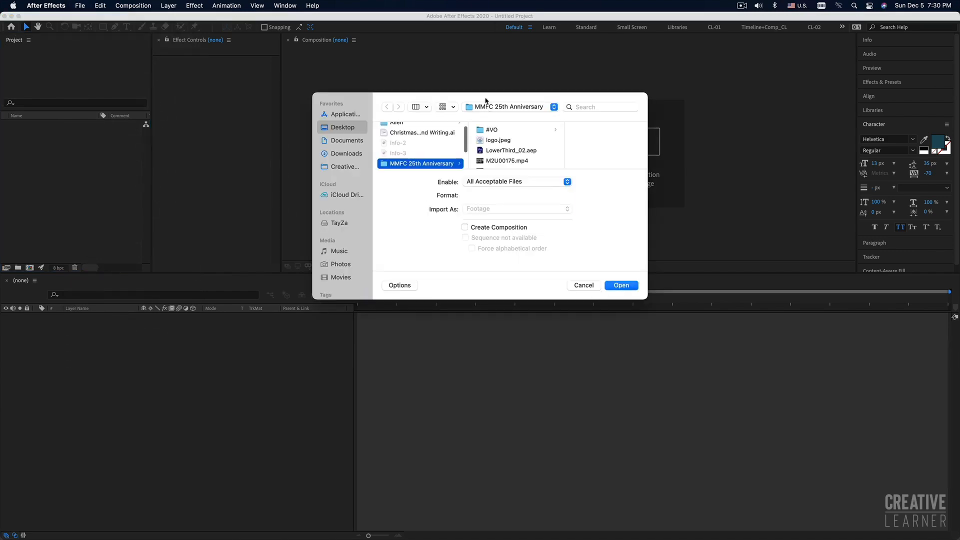
drag(482, 99, 459, 86)
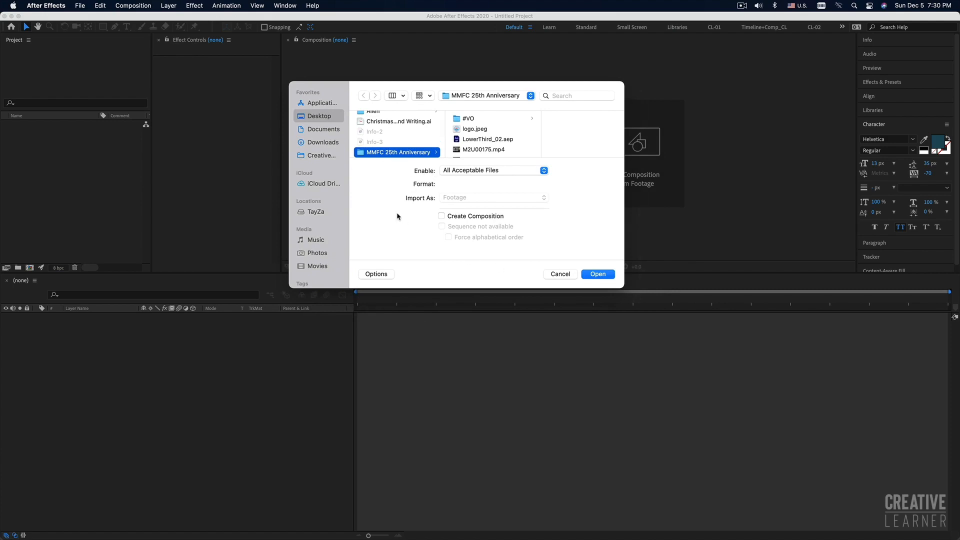
click(317, 119)
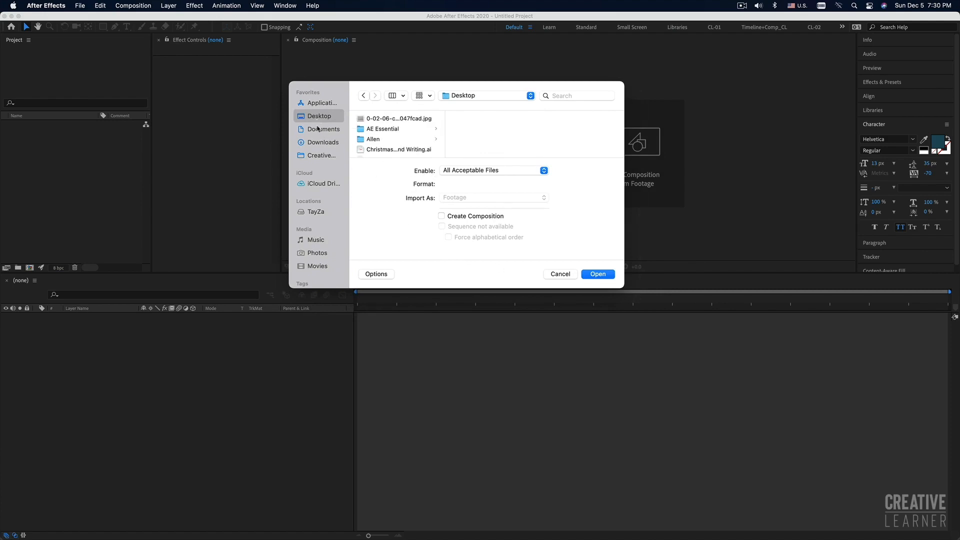
click(317, 131)
click(318, 117)
scroll(381, 145, down, 3)
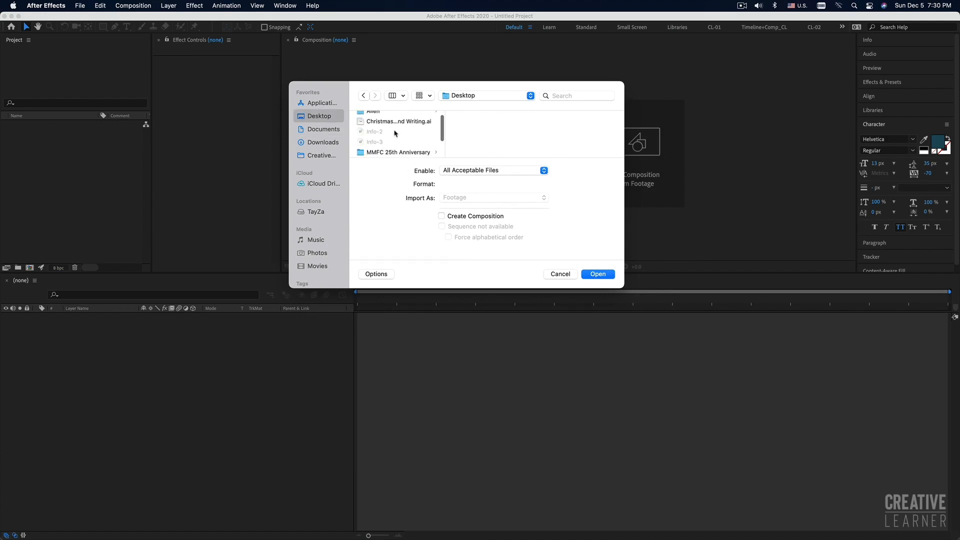
click(395, 122)
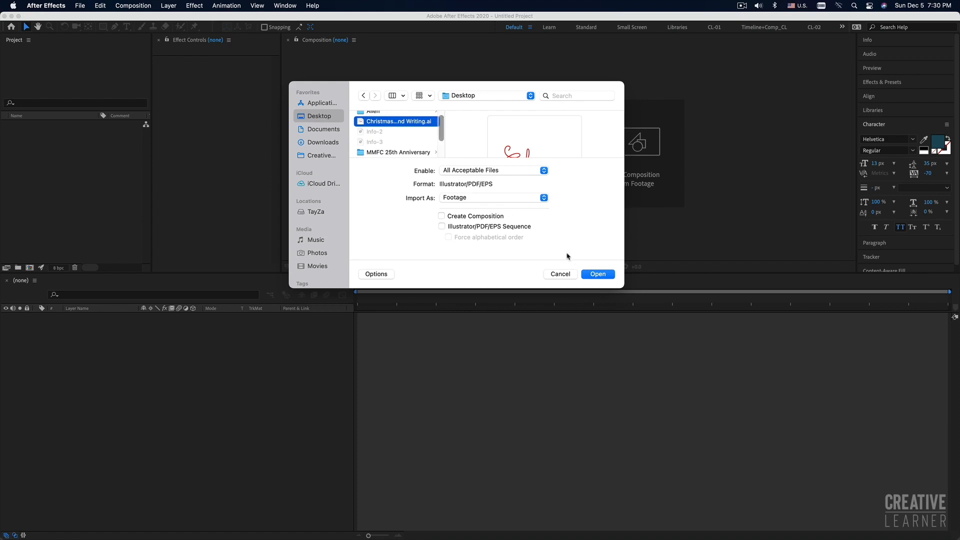
click(595, 275)
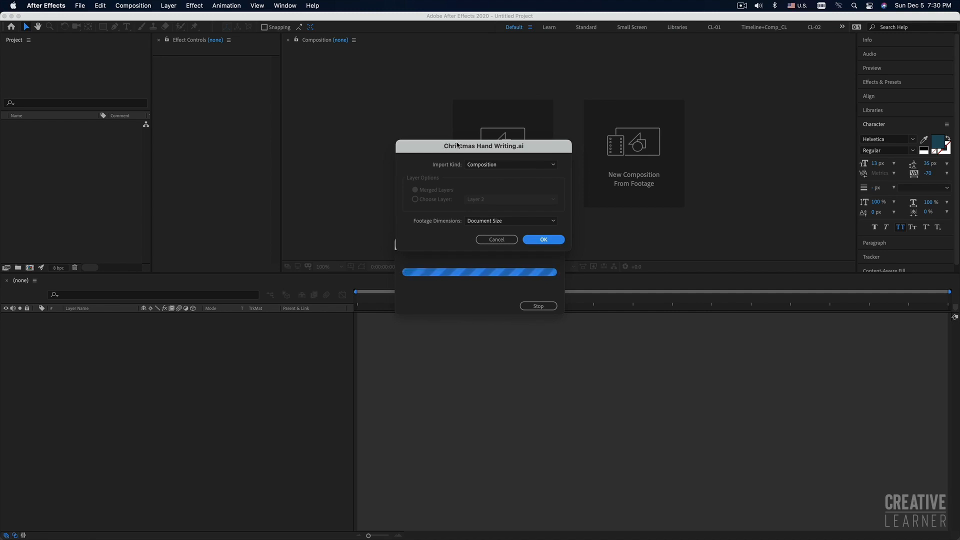
Review the Footage Dimensions choices for Christmas Hand Writing.ai and settle on Document Size.
click(483, 167)
click(483, 167)
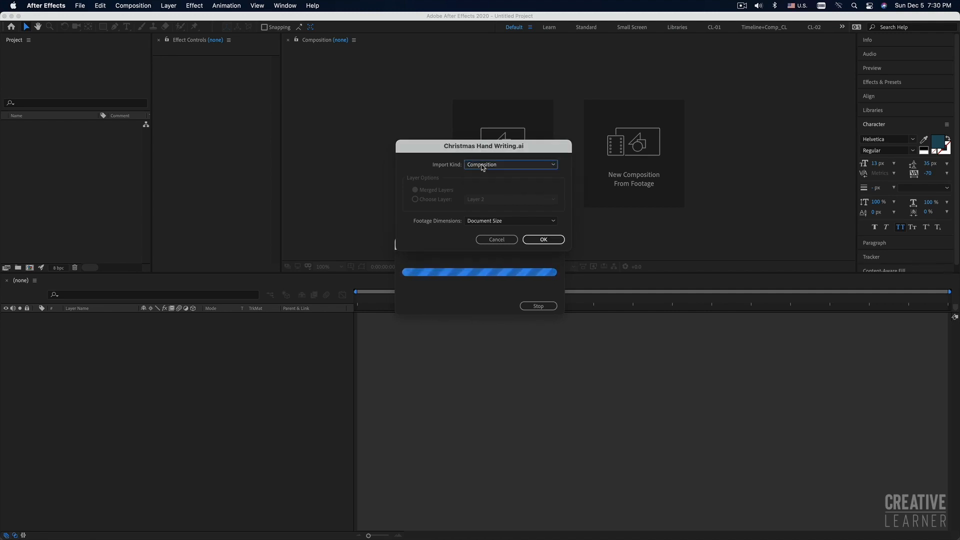
click(494, 222)
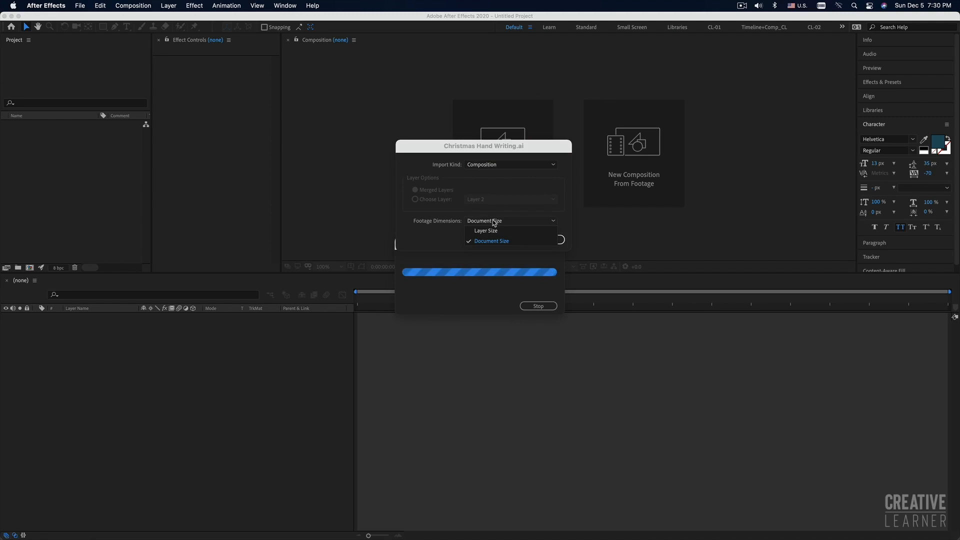
click(494, 222)
click(493, 222)
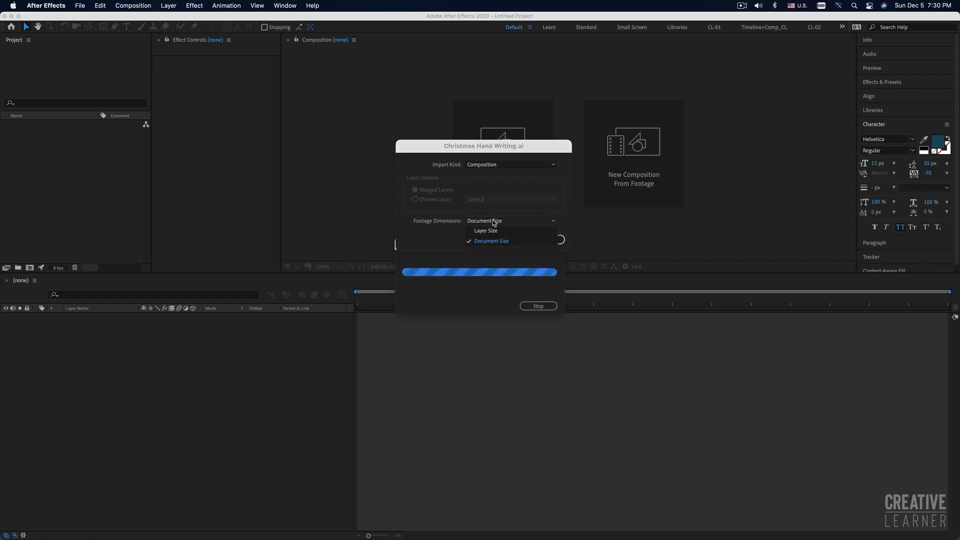
click(486, 231)
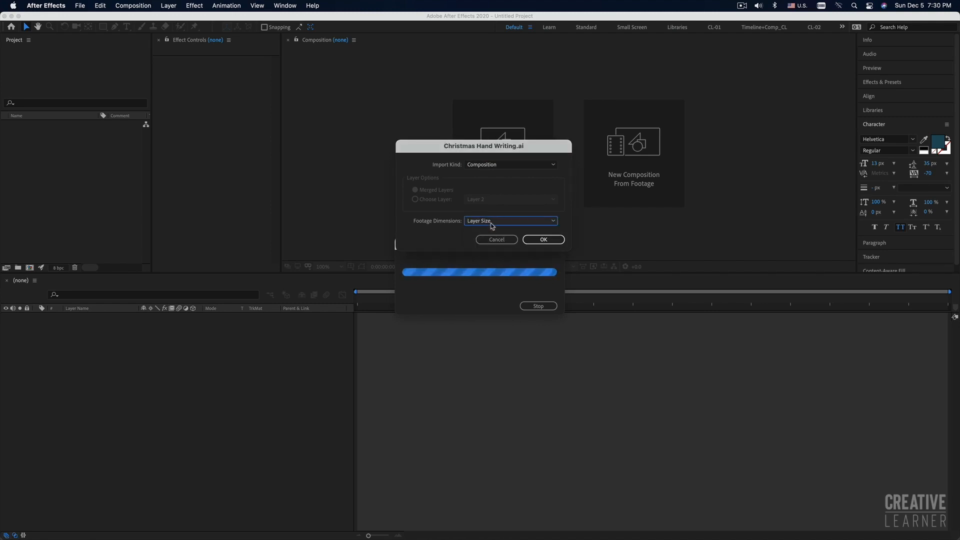
click(488, 222)
click(492, 241)
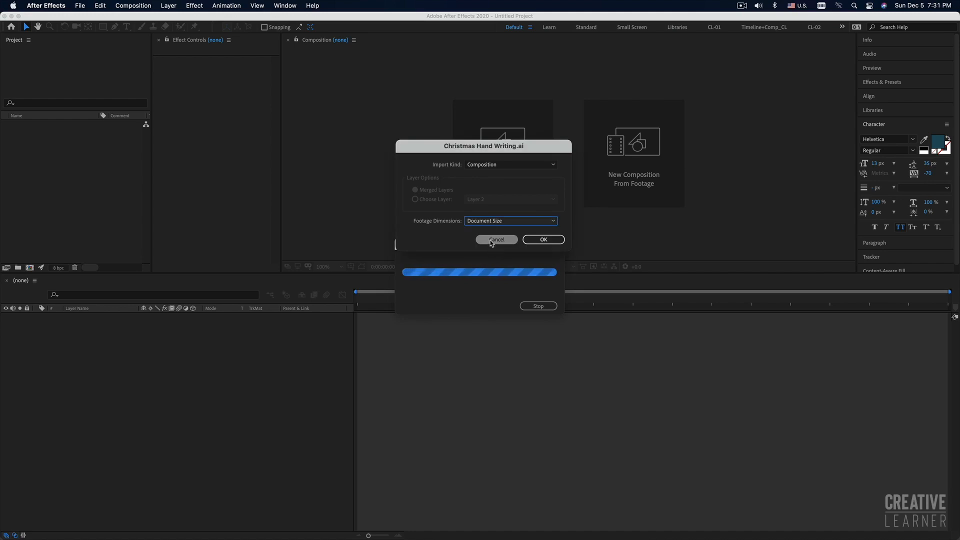
Keep the import kind as Composition and complete the import of Christmas Hand Writing.ai.
click(484, 168)
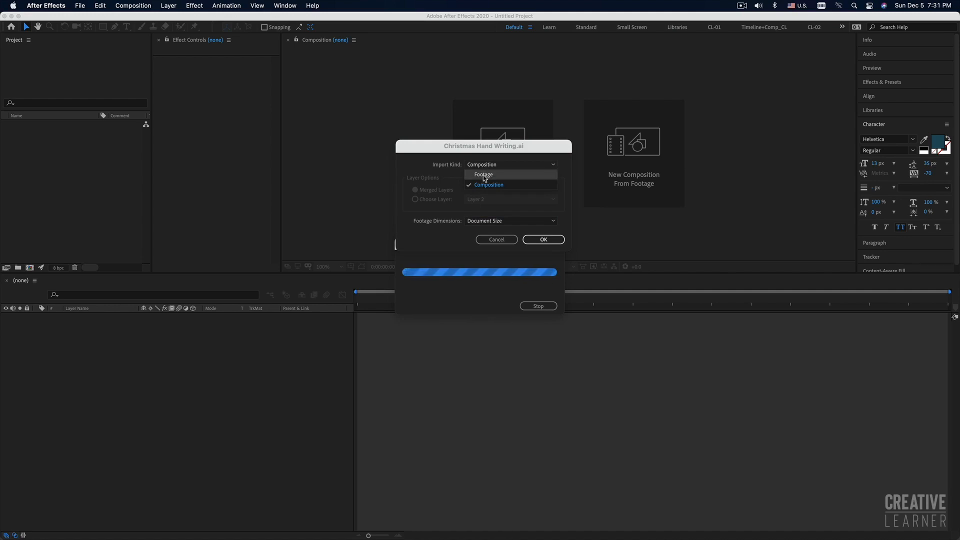
click(485, 167)
click(484, 167)
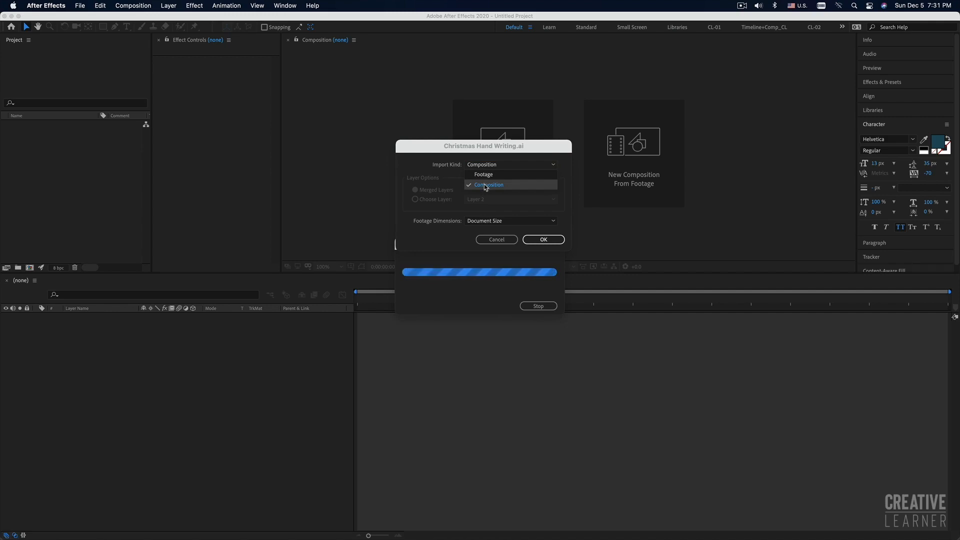
click(484, 186)
drag(476, 149, 515, 143)
click(546, 233)
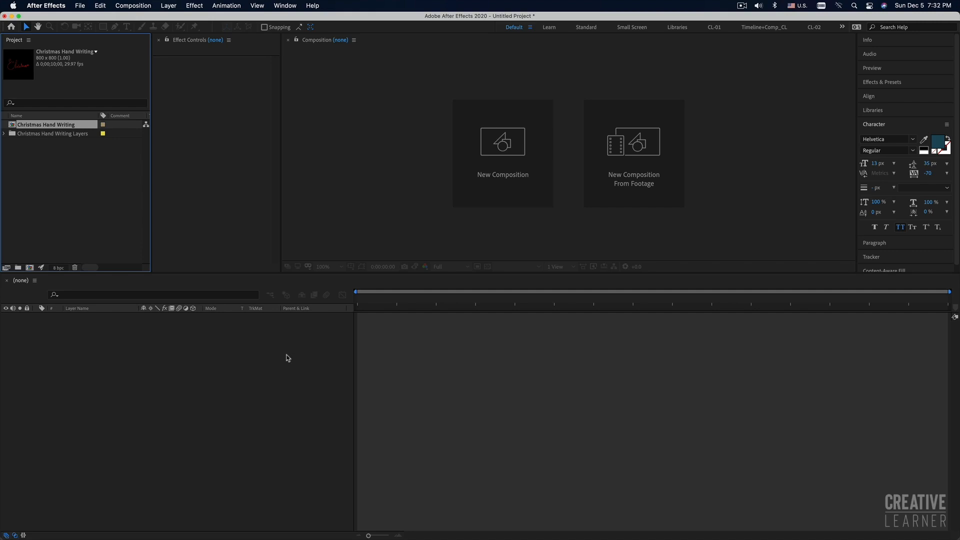
click(281, 5)
mouse_move(284, 19)
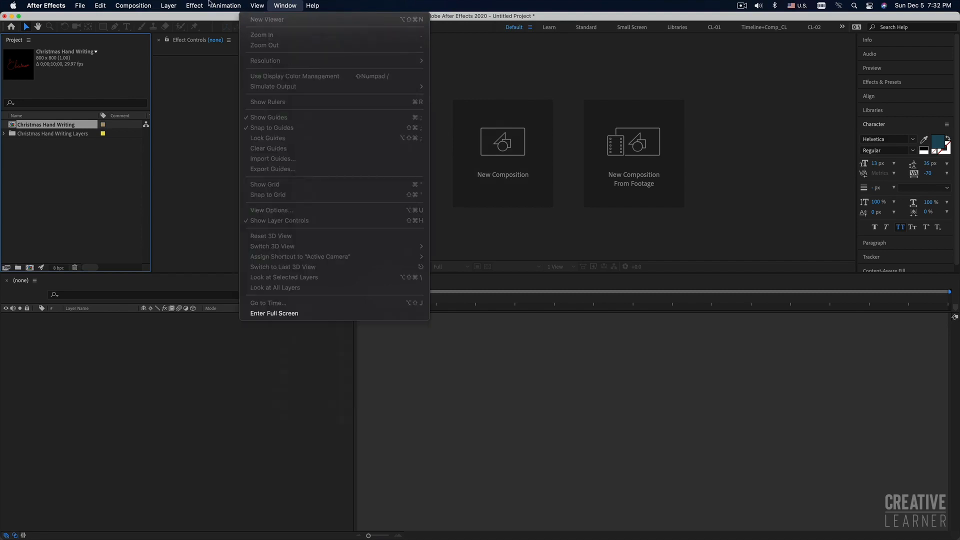
mouse_move(101, 8)
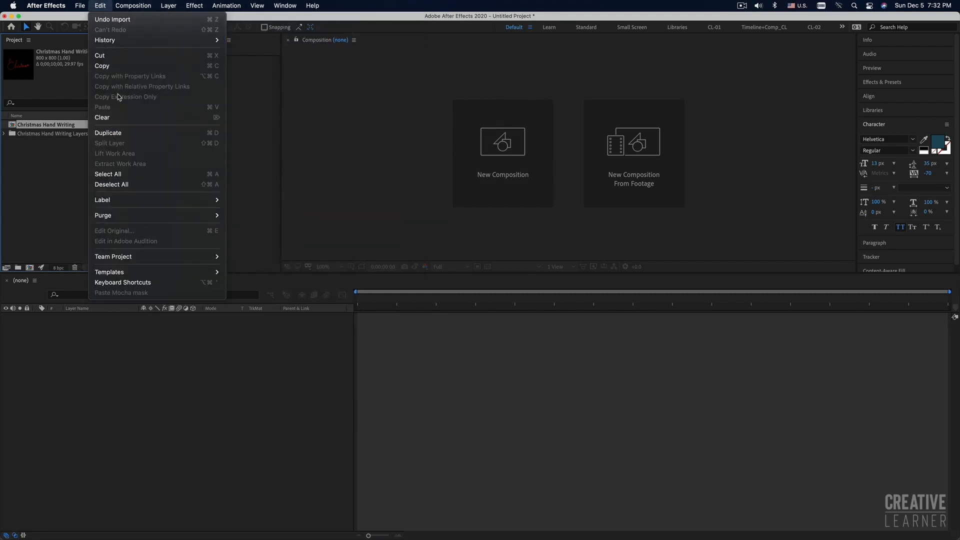
mouse_move(121, 200)
click(23, 170)
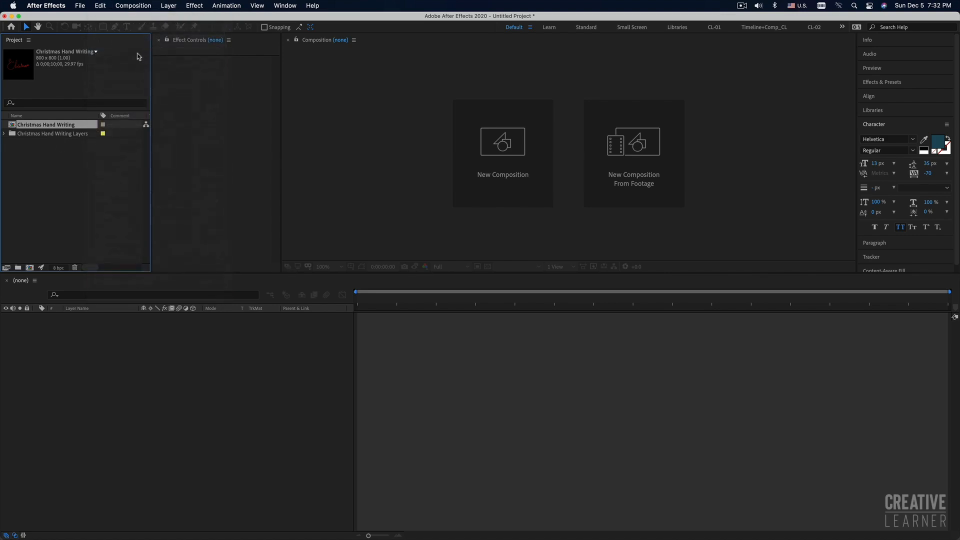
click(45, 162)
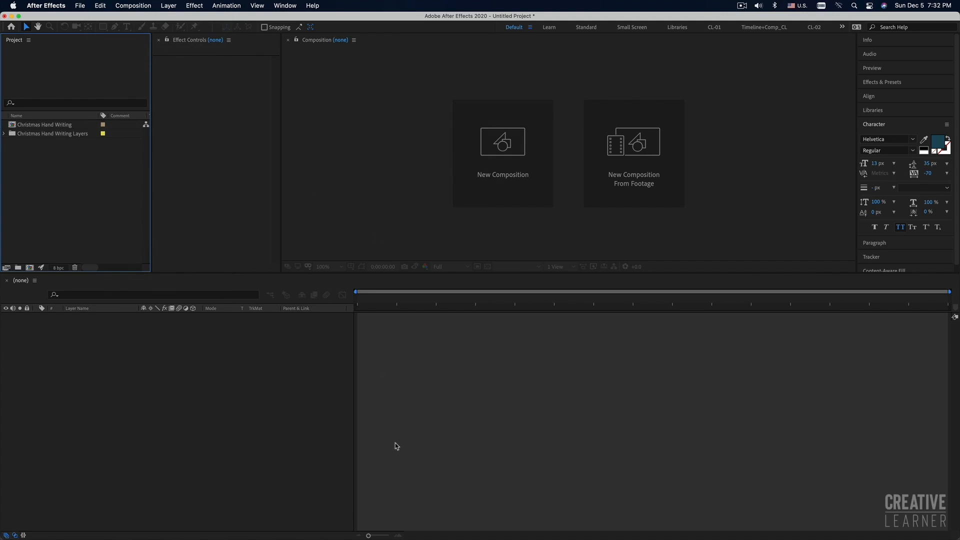
Reset the Default workspace to its saved layout.
click(295, 5)
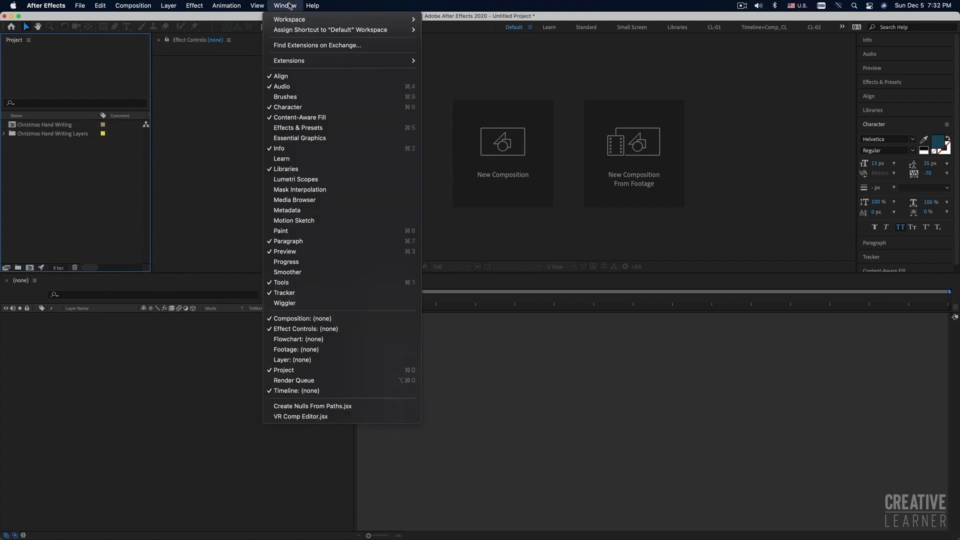
mouse_move(291, 20)
click(285, 5)
mouse_move(289, 20)
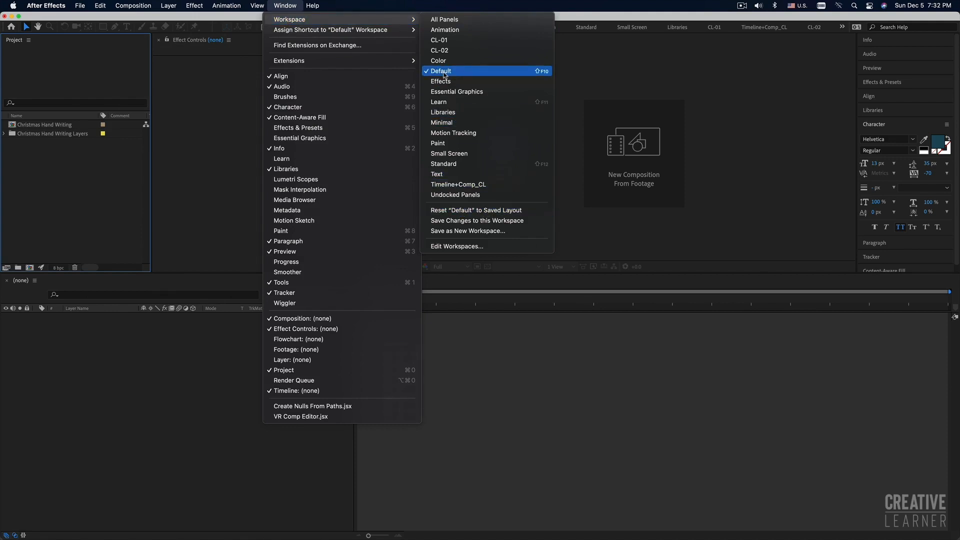
click(469, 212)
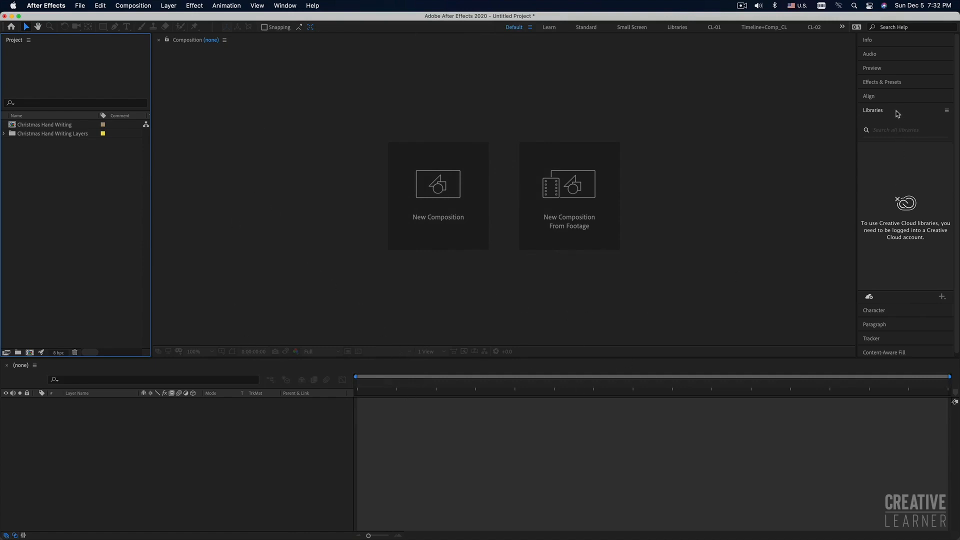
Expand Effects & Presets and enlarge the timeline area upward.
mouse_move(631, 537)
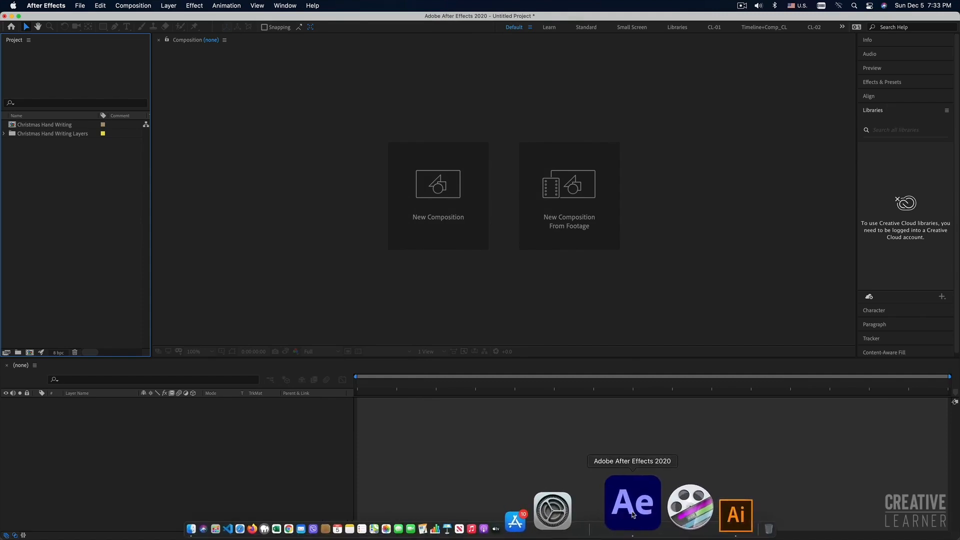
click(888, 83)
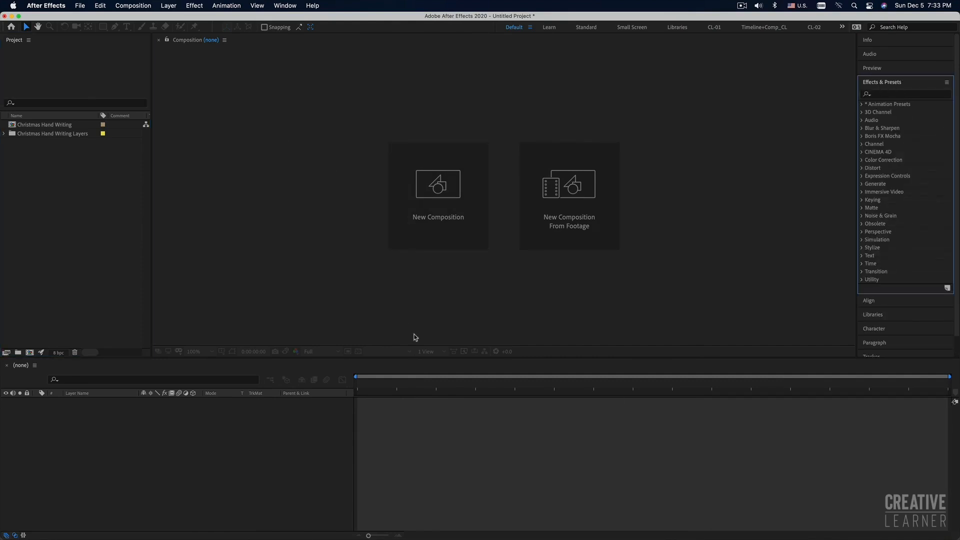
drag(425, 365, 435, 283)
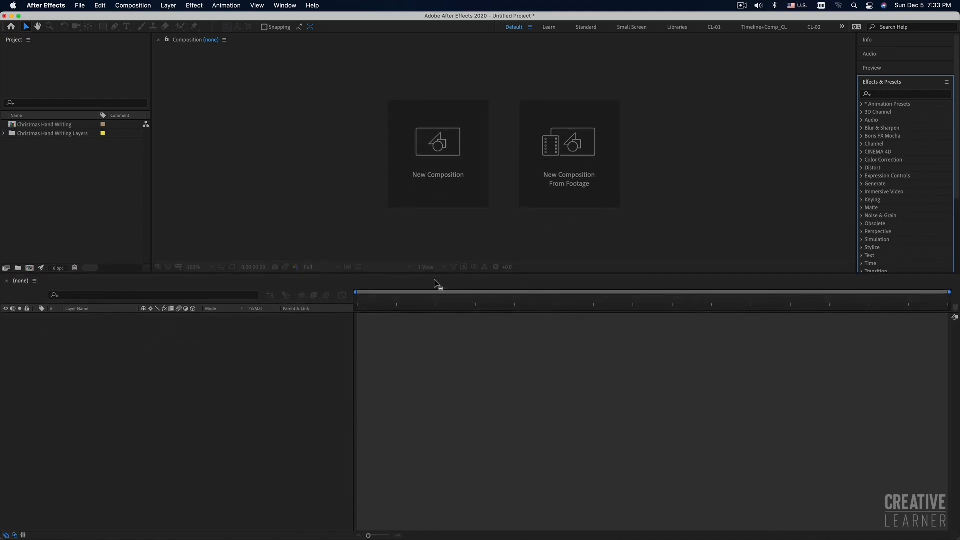
Open the Christmas Hand Writing composition from the project.
click(41, 125)
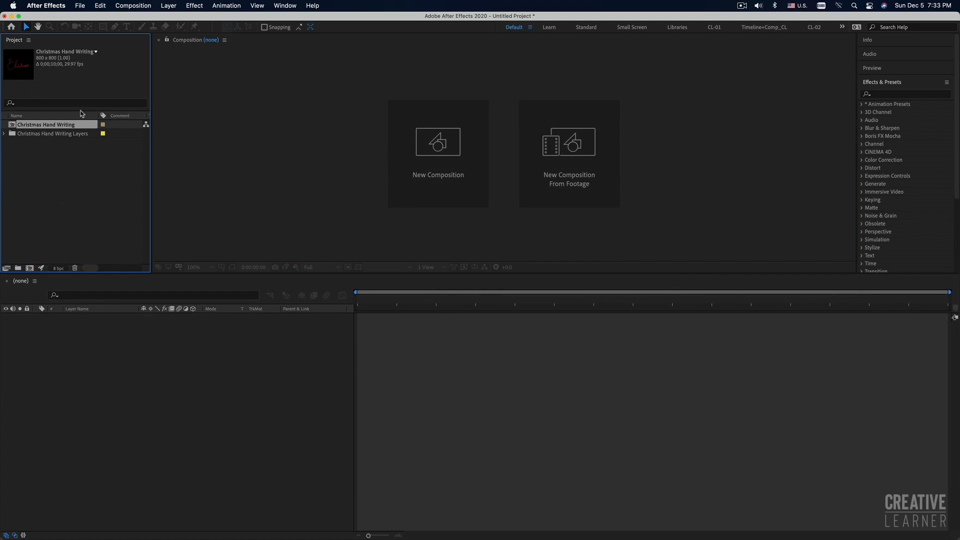
double_click(13, 127)
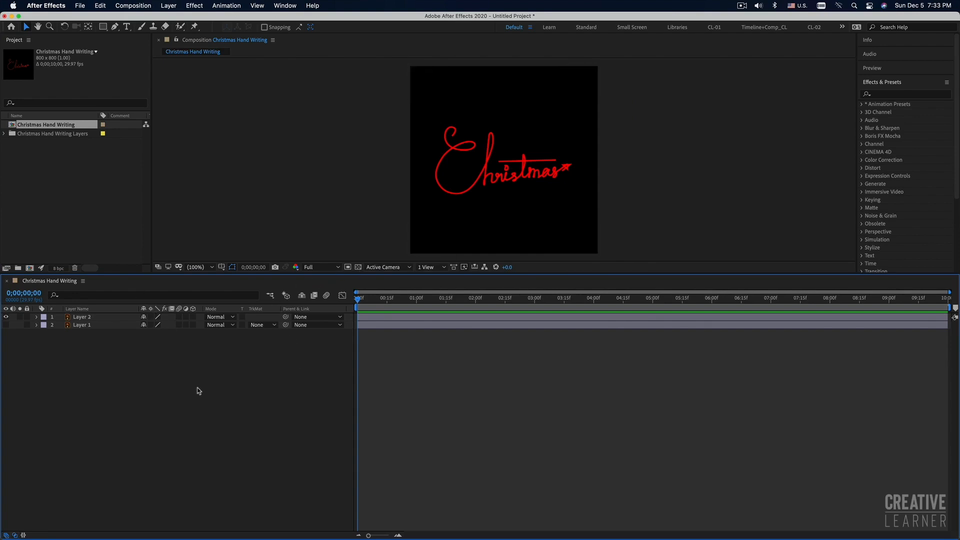
Hide and restore the Christmas Hand Writing composition viewer, and toggle the display of its timeline.
click(285, 6)
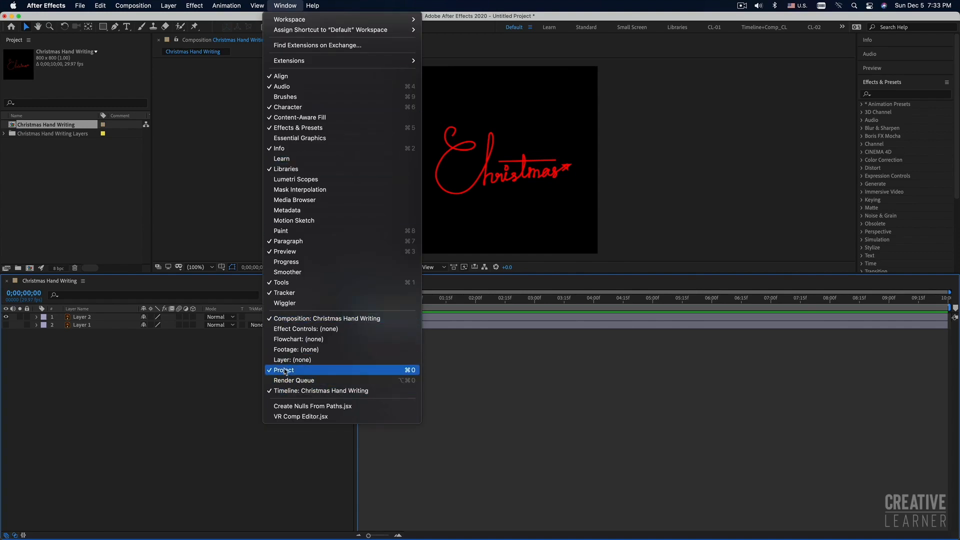
click(290, 320)
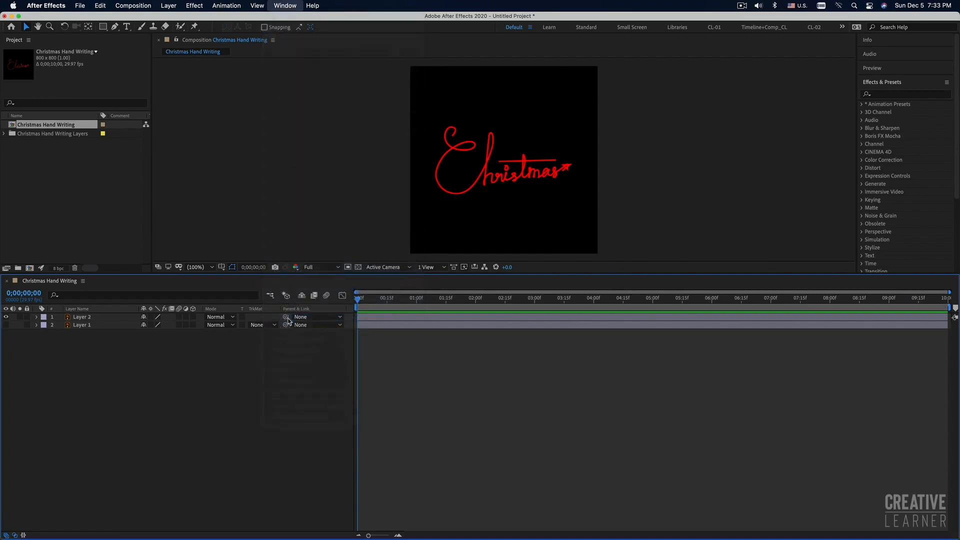
click(285, 5)
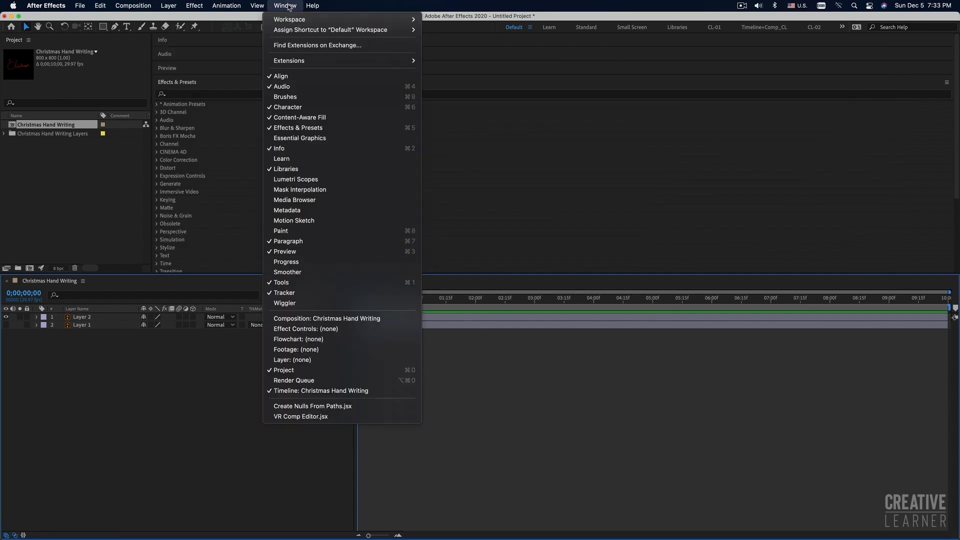
click(291, 321)
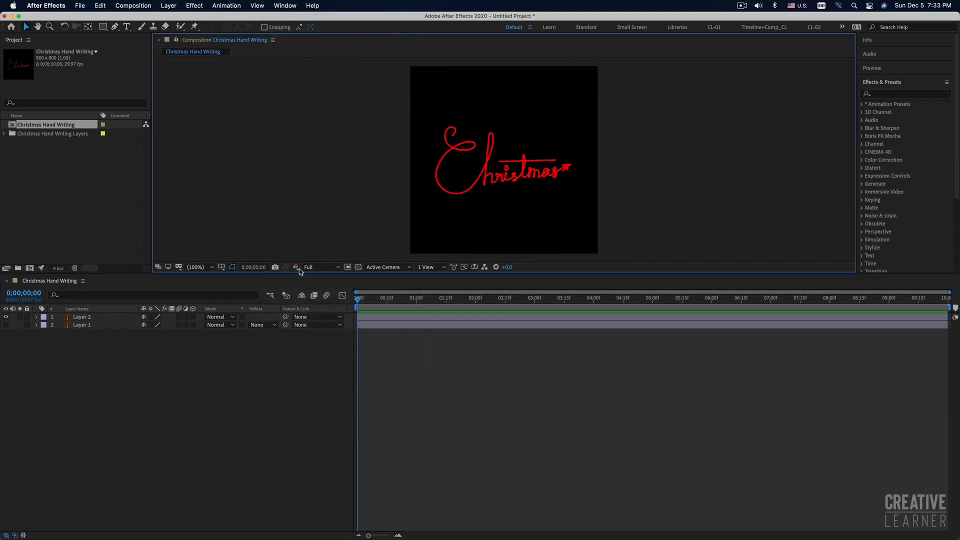
click(59, 283)
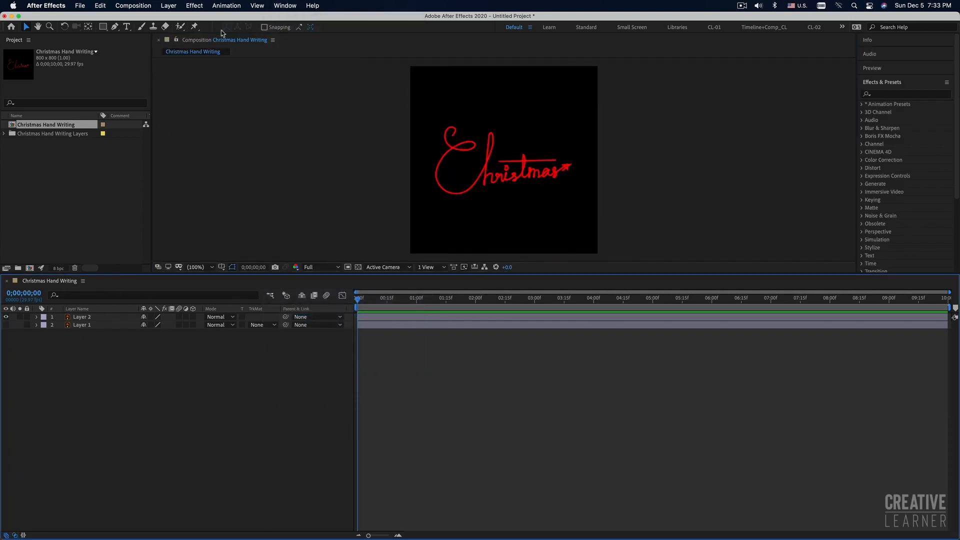
click(275, 5)
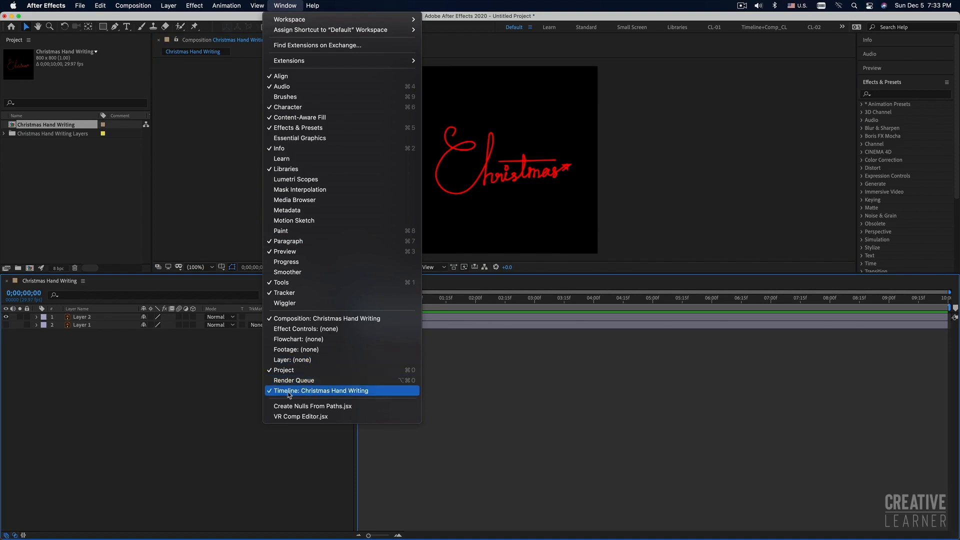
click(288, 395)
click(326, 152)
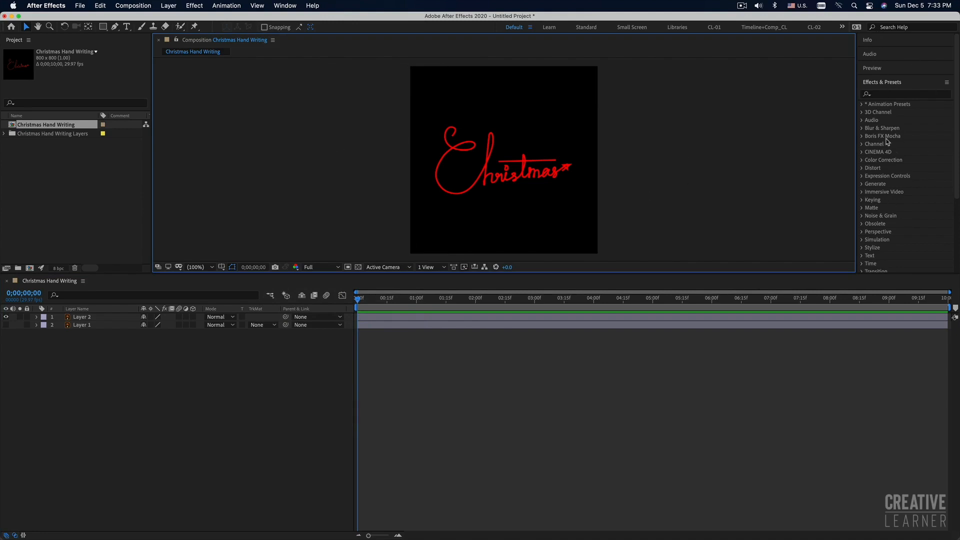
Collapse Effects & Presets and deselect the composition in the project.
click(893, 84)
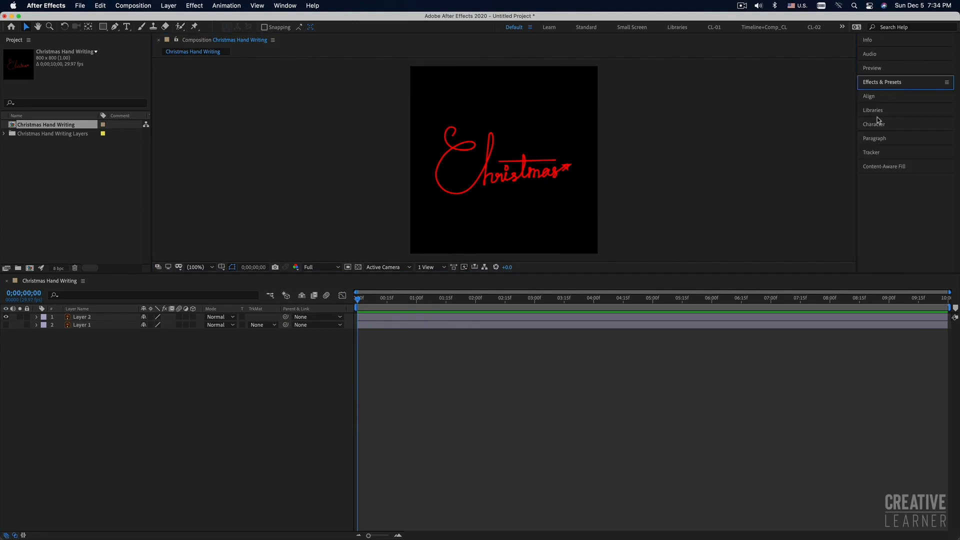
click(75, 195)
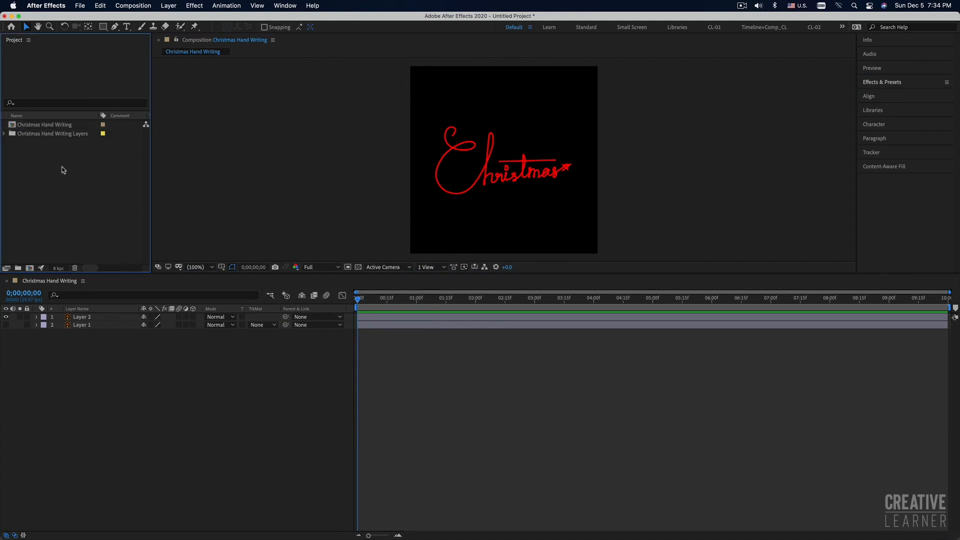
click(311, 185)
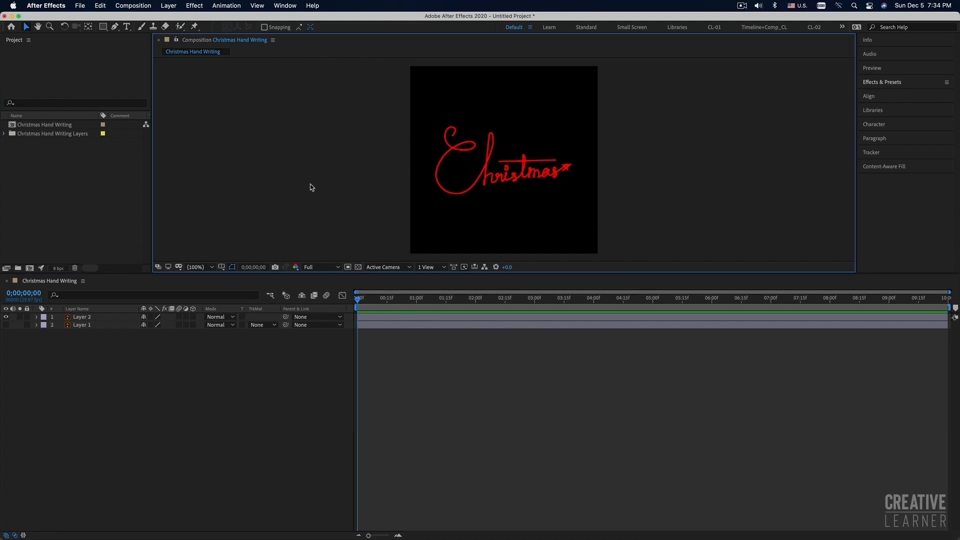
click(239, 379)
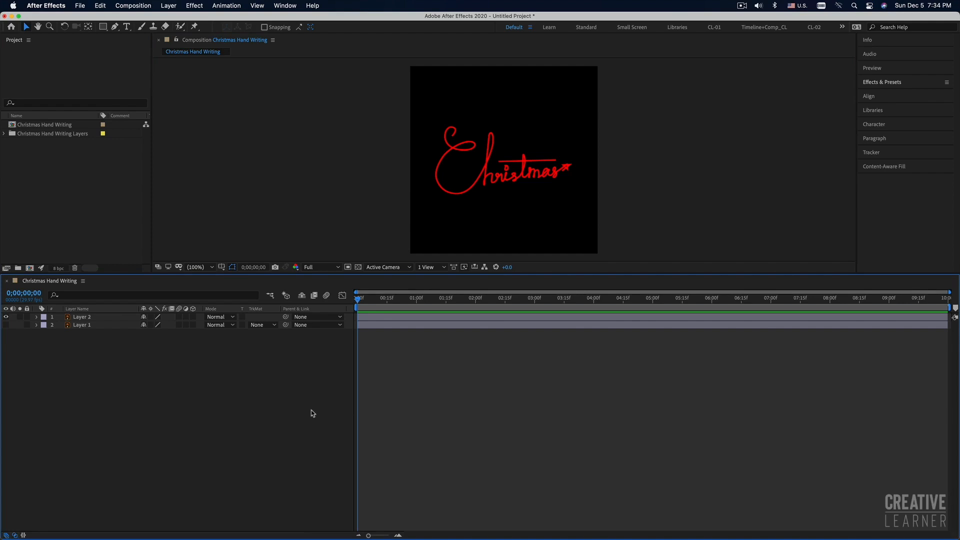
Switch to Illustrator and examine Layer 2 and Layer 1 of the Christmas artwork, expanding and collapsing Layer 2.
key(super+Tab)
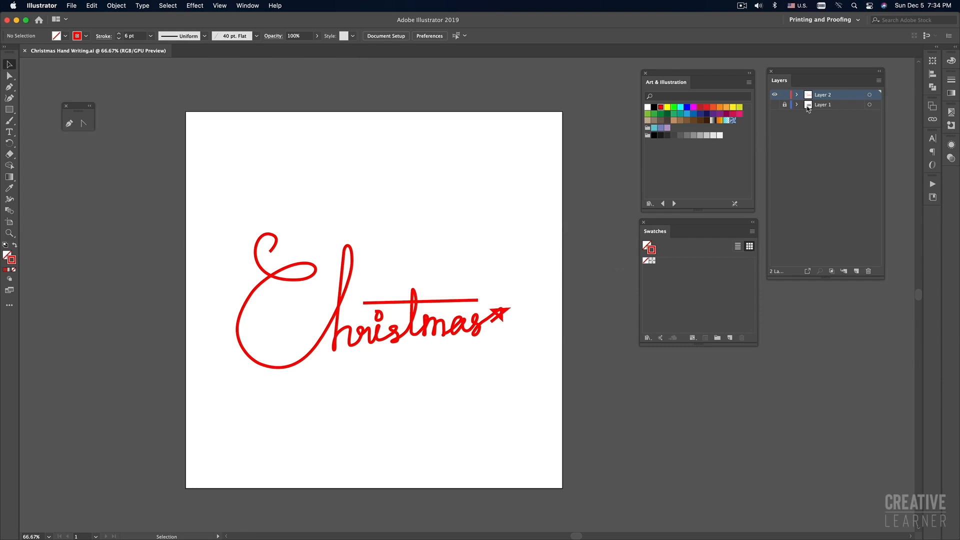
click(797, 95)
click(797, 95)
click(830, 106)
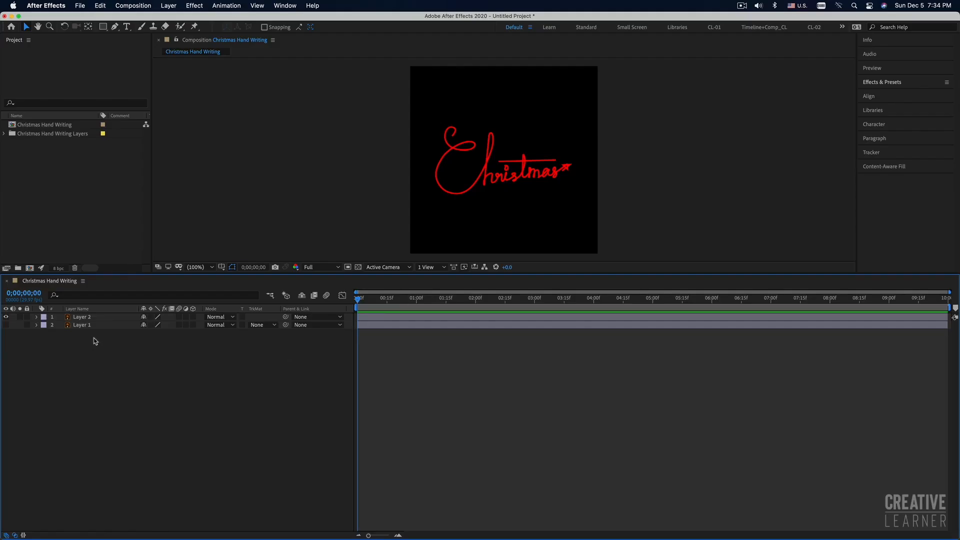
Back in After Effects, hide Layer 2 to check the sketch, and delete Layer 1 from the composition.
click(85, 326)
click(6, 325)
click(6, 318)
click(6, 325)
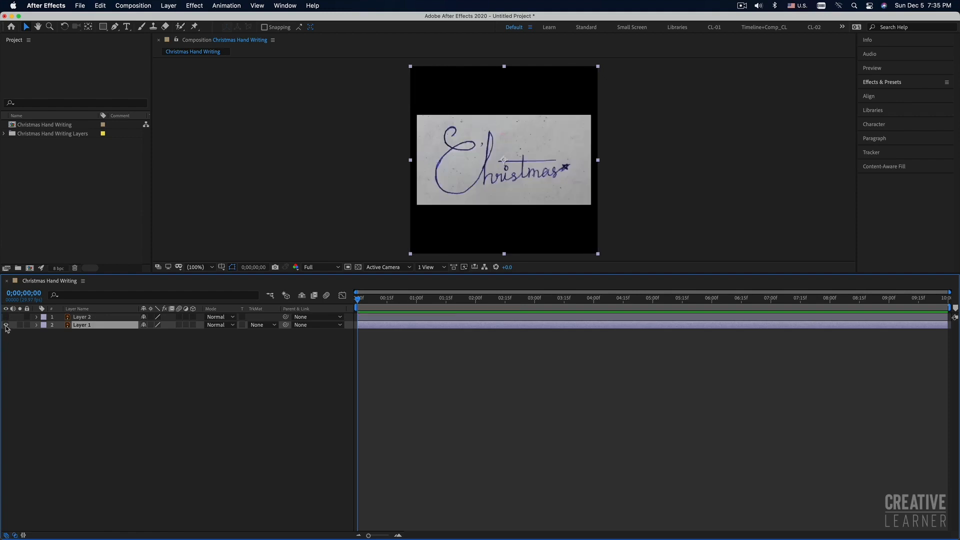
click(6, 325)
key(Delete)
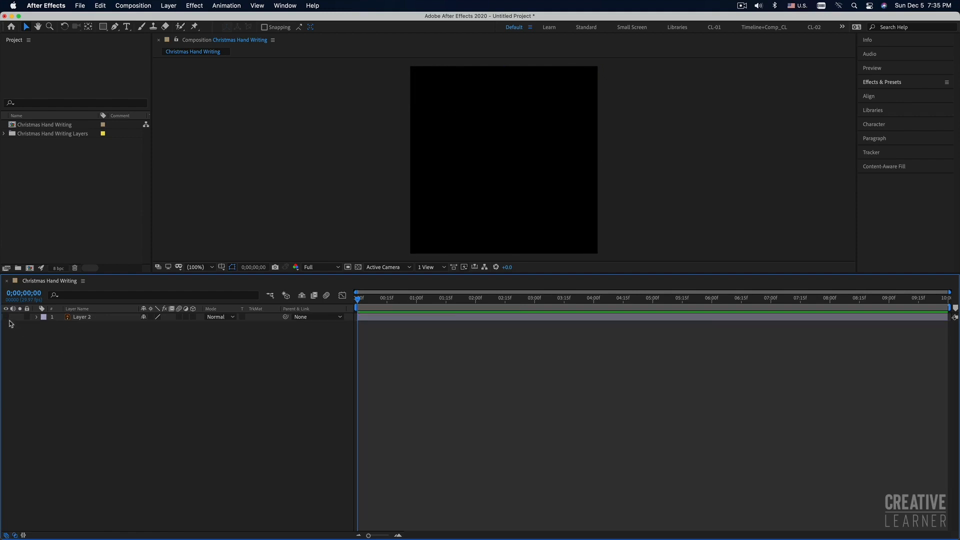
Show Layer 2 and create shapes from its vector artwork.
click(6, 317)
click(94, 318)
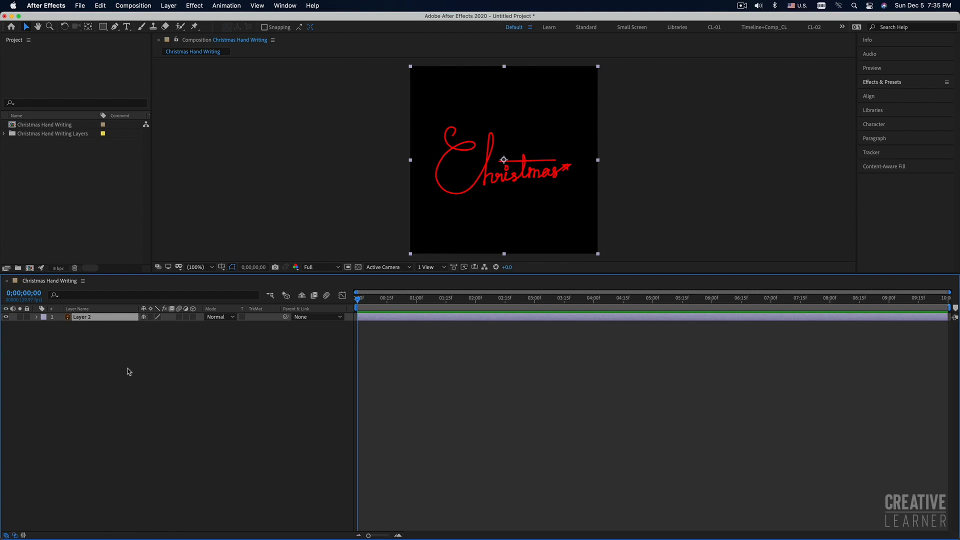
right_click(98, 320)
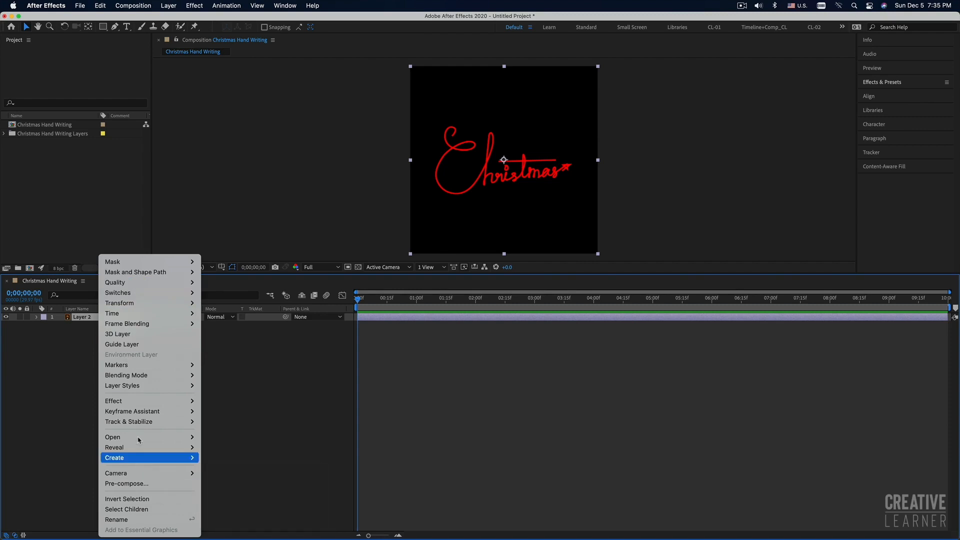
mouse_move(134, 460)
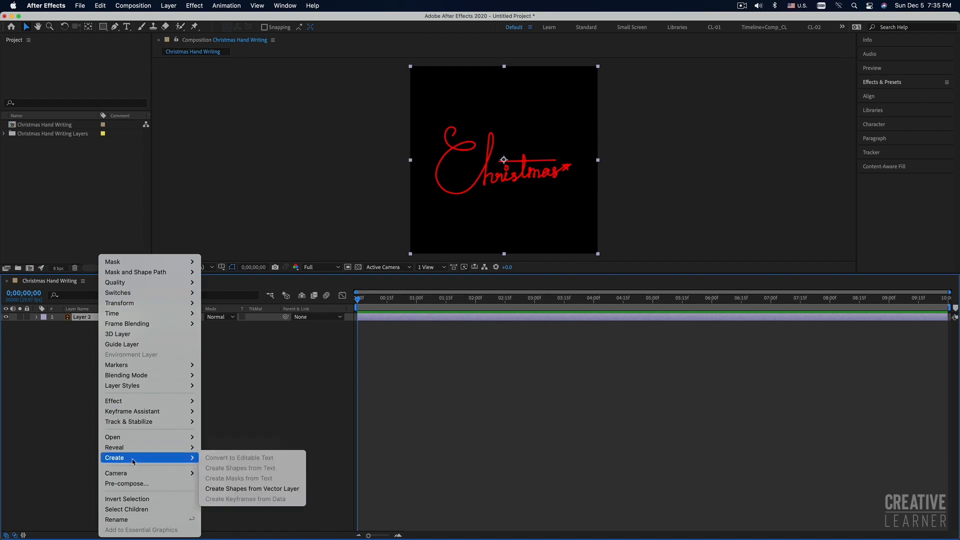
click(253, 492)
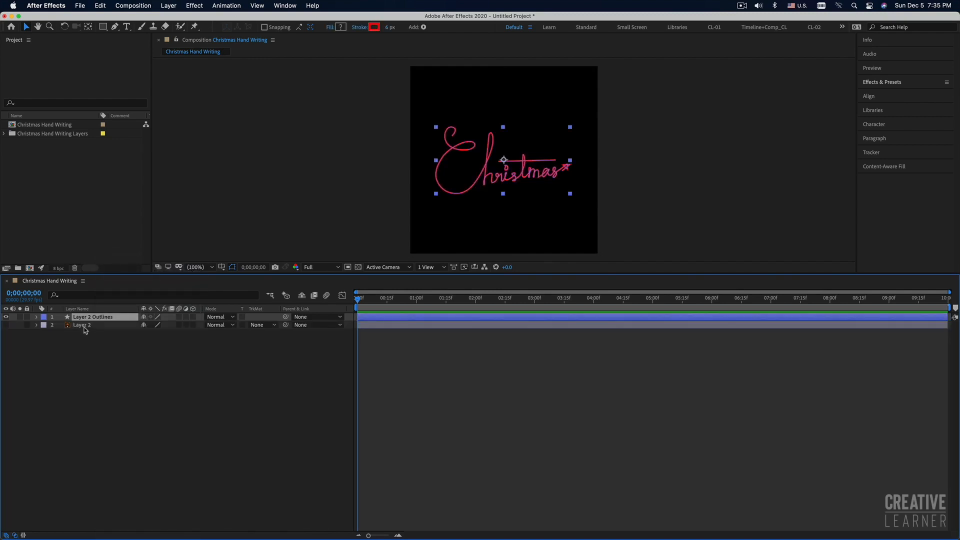
click(84, 326)
click(102, 369)
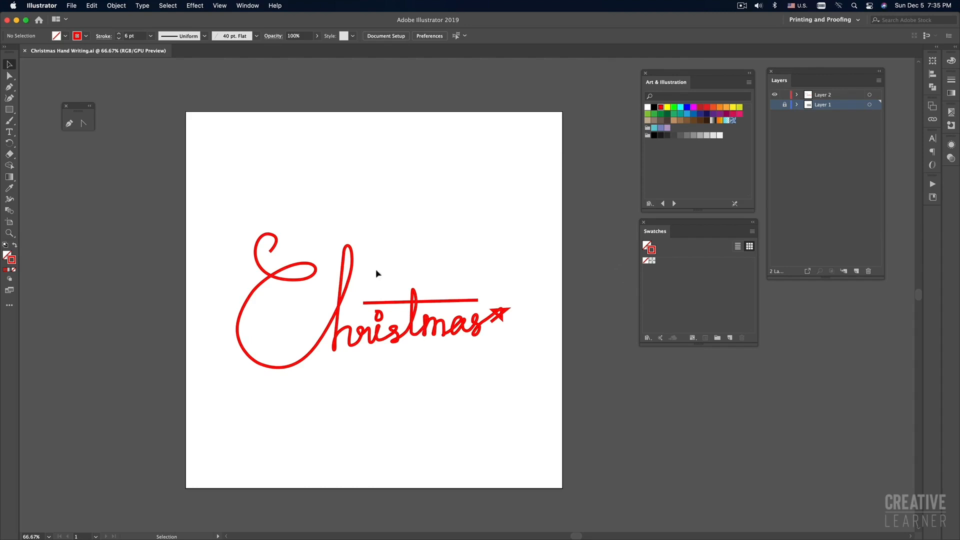
Switch to Illustrator and inspect the Christmas lettering's paths in outline view, then restore the preview and deselect.
drag(222, 213, 614, 431)
key(a)
key(super+y)
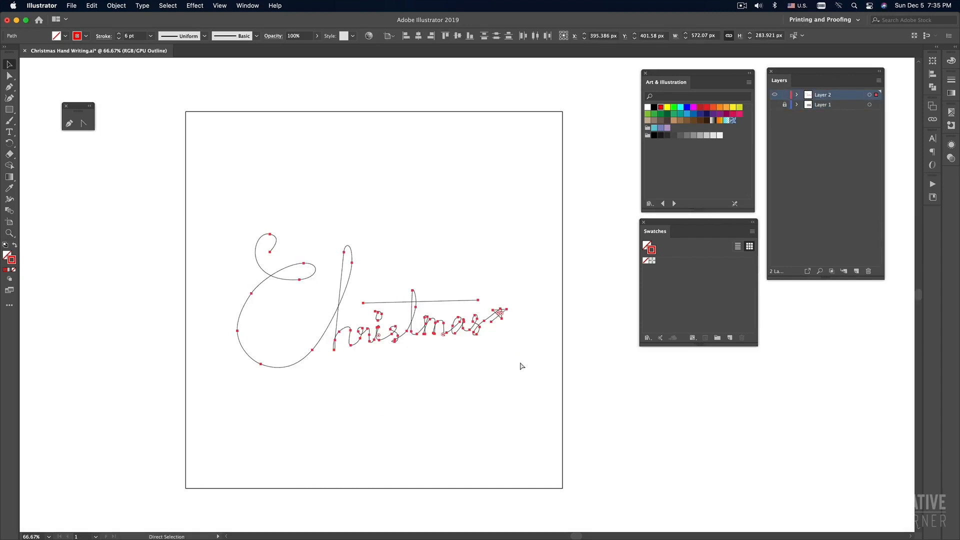
key(super+y)
key(v)
click(520, 372)
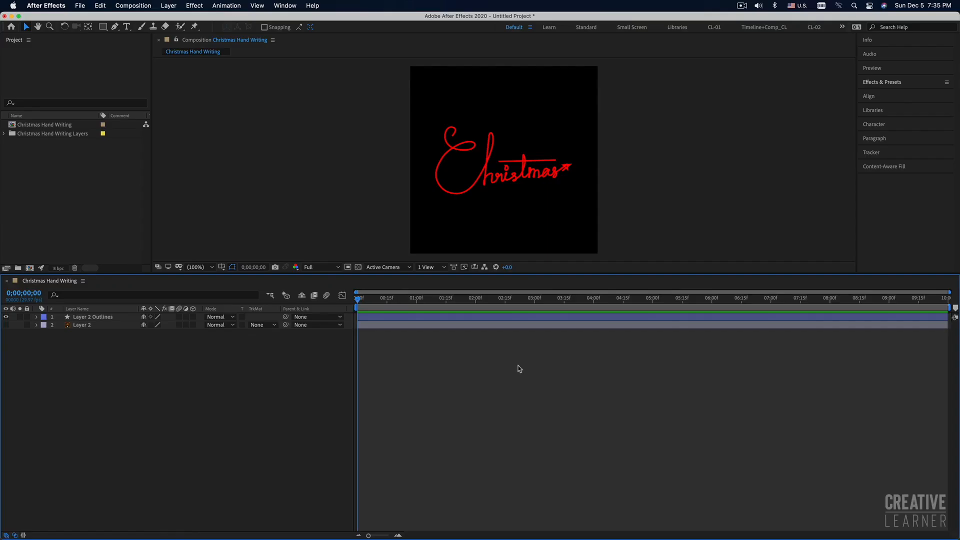
Return to After Effects and hide Layer 2 Outlines, toggling Layer 2 on and off to compare them.
click(30, 320)
click(6, 317)
click(6, 325)
click(90, 326)
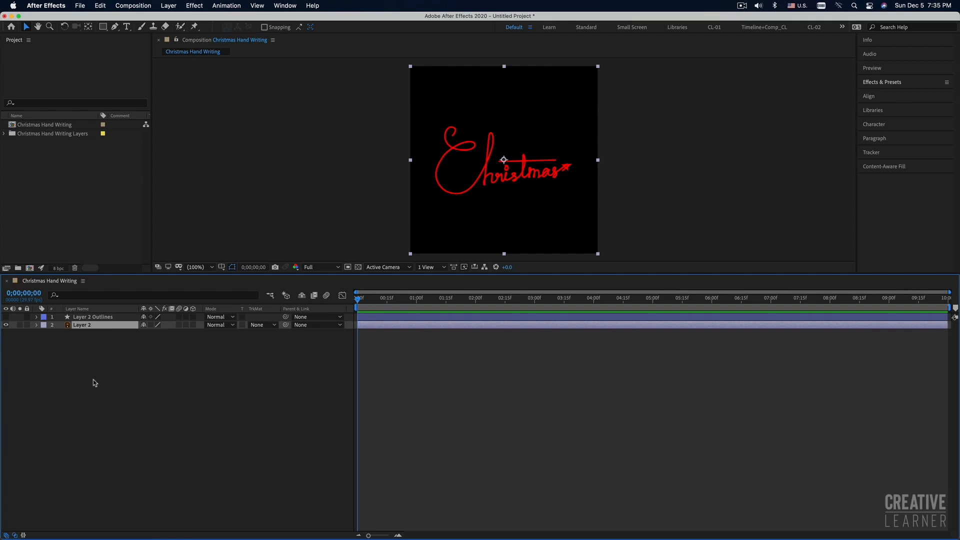
click(6, 325)
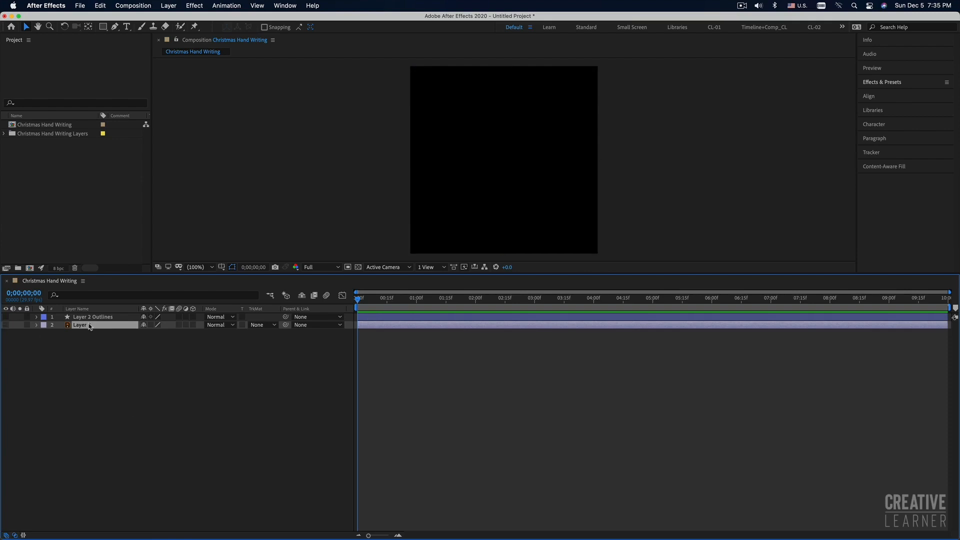
Try to create shapes from the Layer 2 vector artwork again, and show Layer 2 Outlines.
right_click(88, 328)
mouse_move(132, 458)
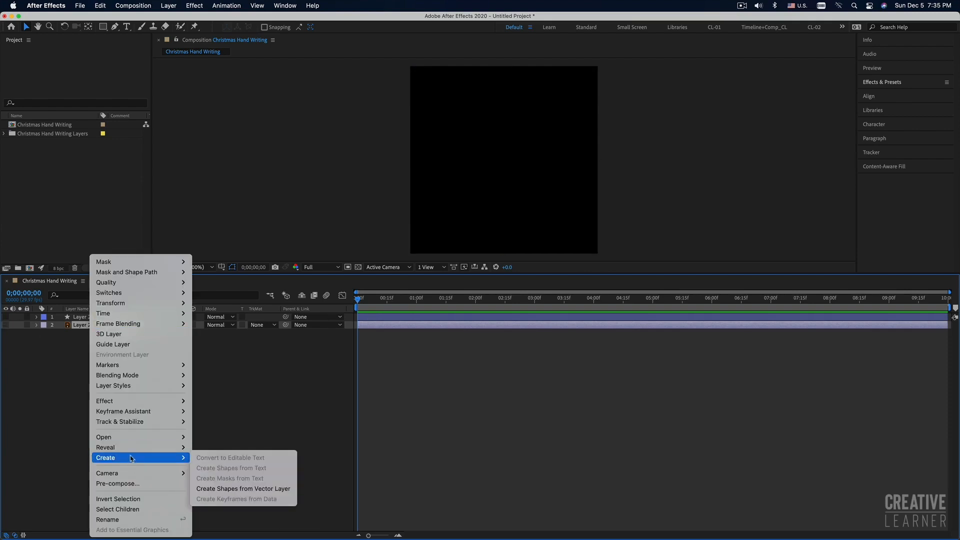
click(270, 492)
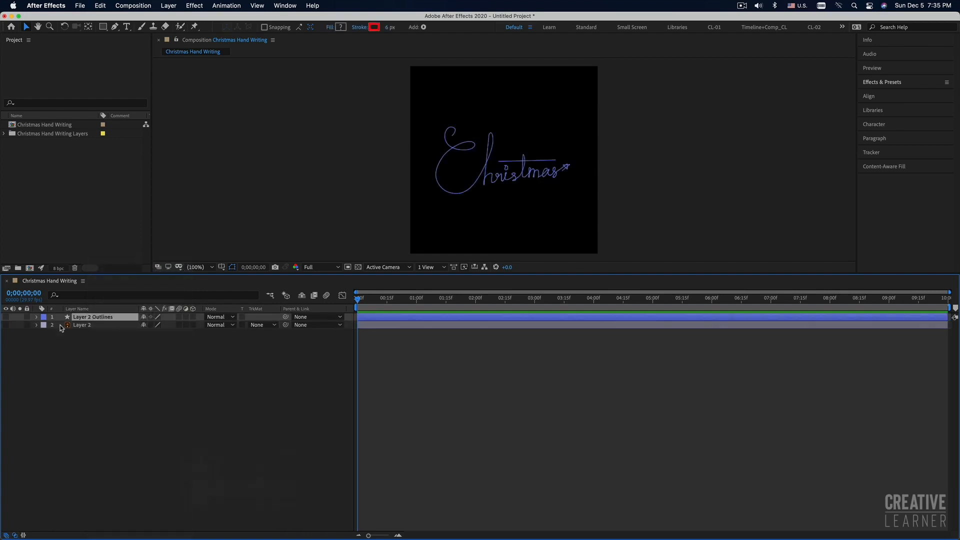
click(5, 317)
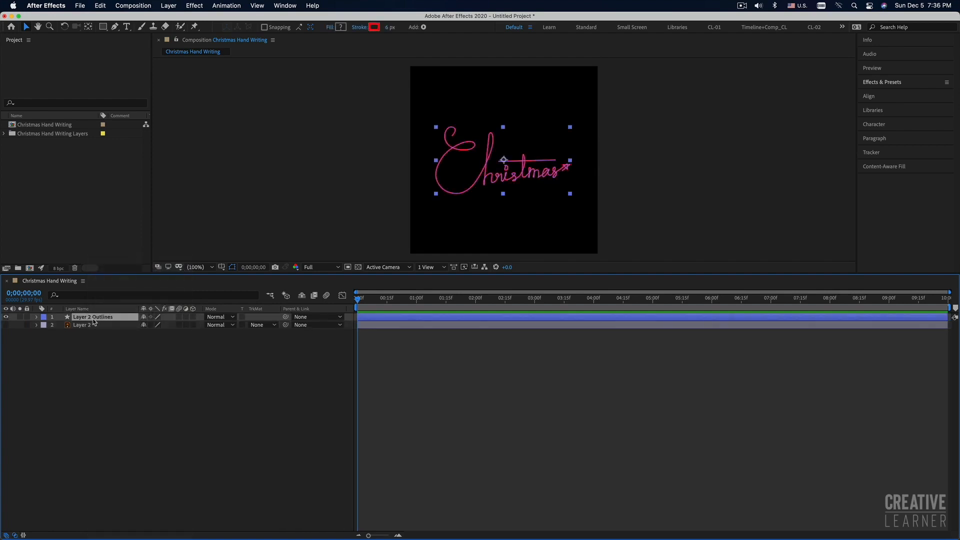
click(98, 345)
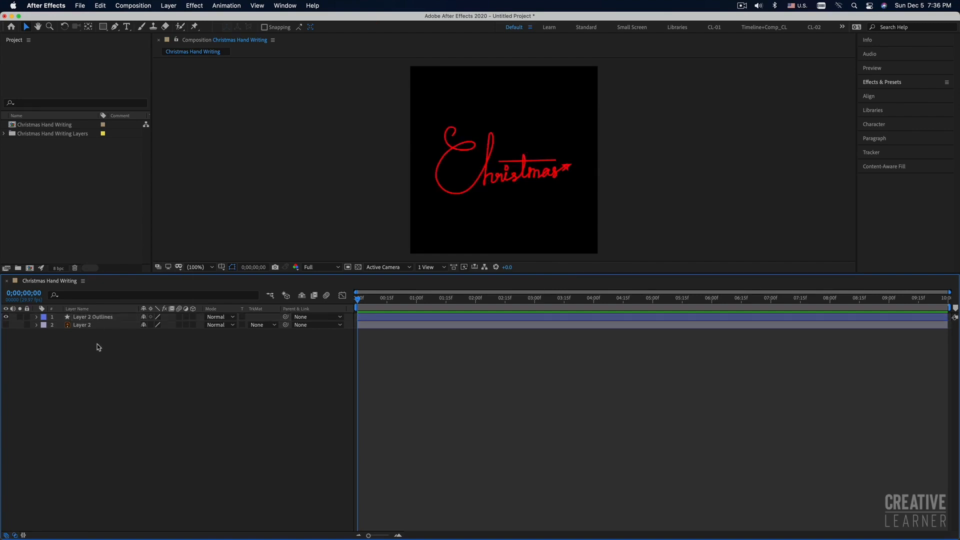
Expand the contents of Layer 2 Outlines and add Trim Paths to them.
click(92, 325)
click(94, 317)
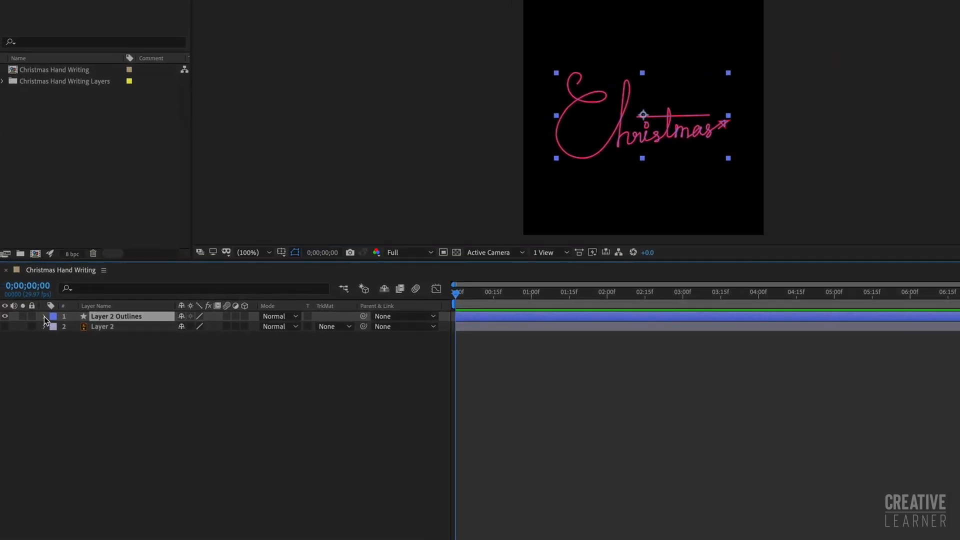
click(44, 317)
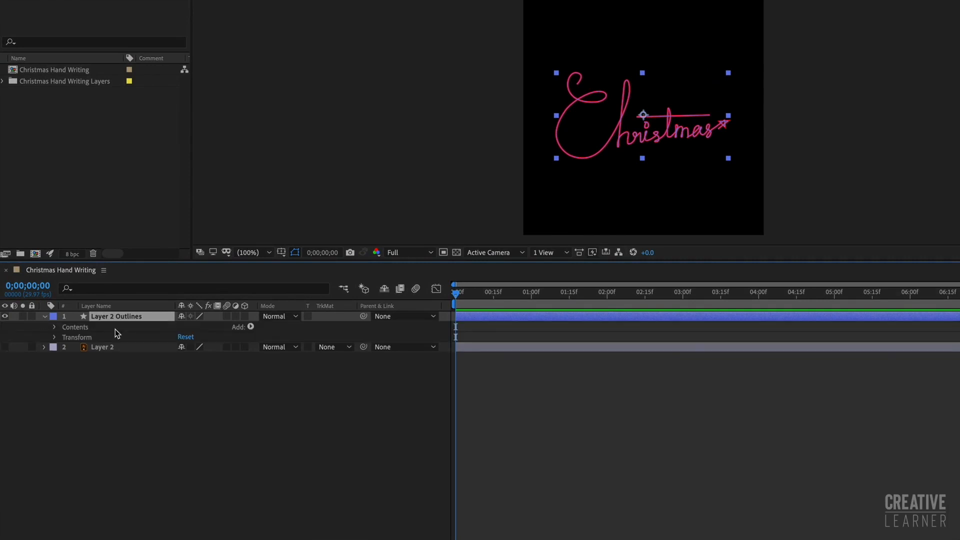
click(54, 327)
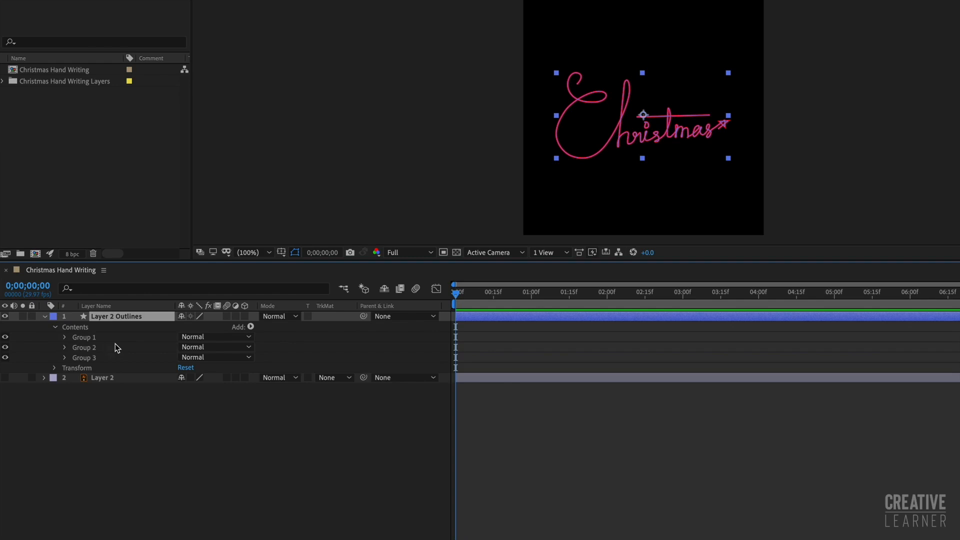
click(251, 328)
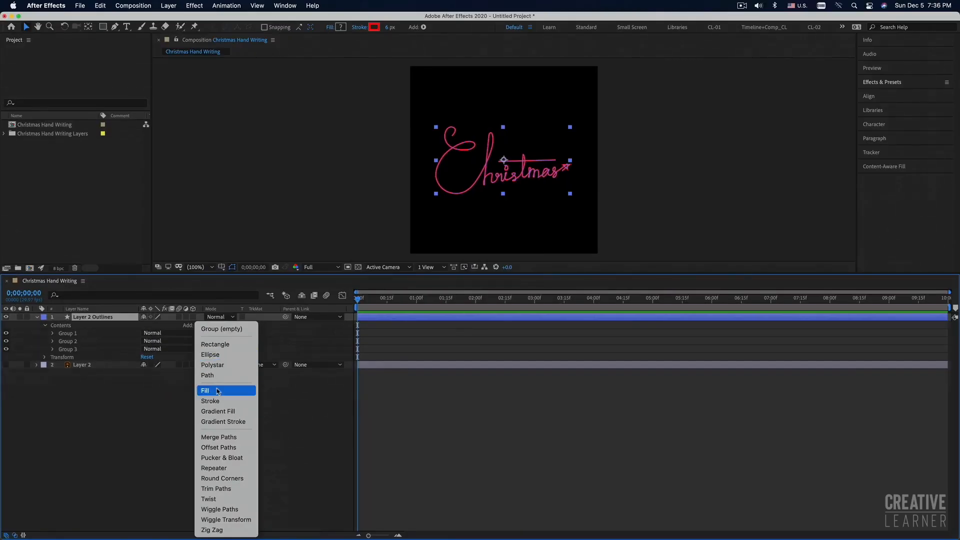
click(231, 489)
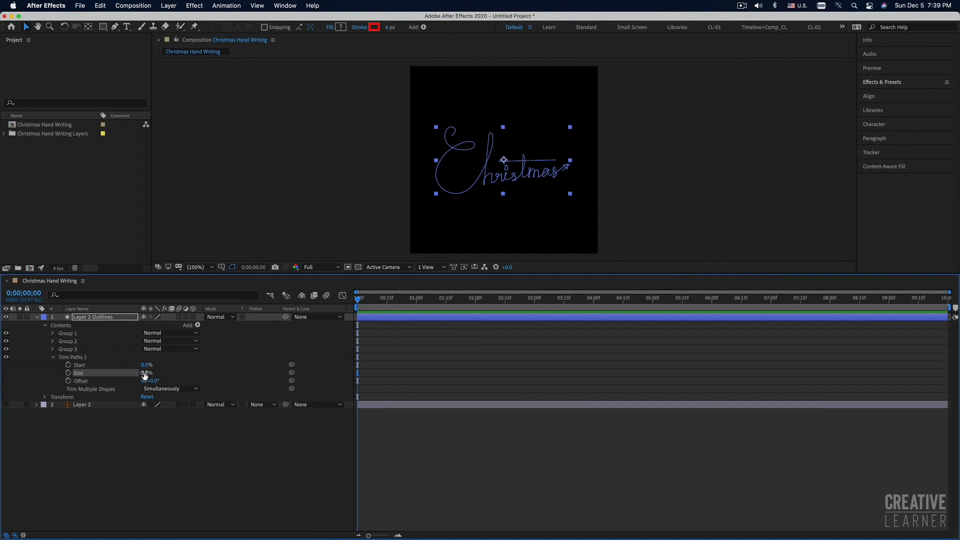
Test the Trim Paths End value up to 100% and back to 0%, and start keyframing it at 0;00;00;00.
mouse_move(144, 373)
mouse_down()
mouse_move(270, 375)
mouse_move(158, 374)
mouse_move(204, 375)
mouse_up()
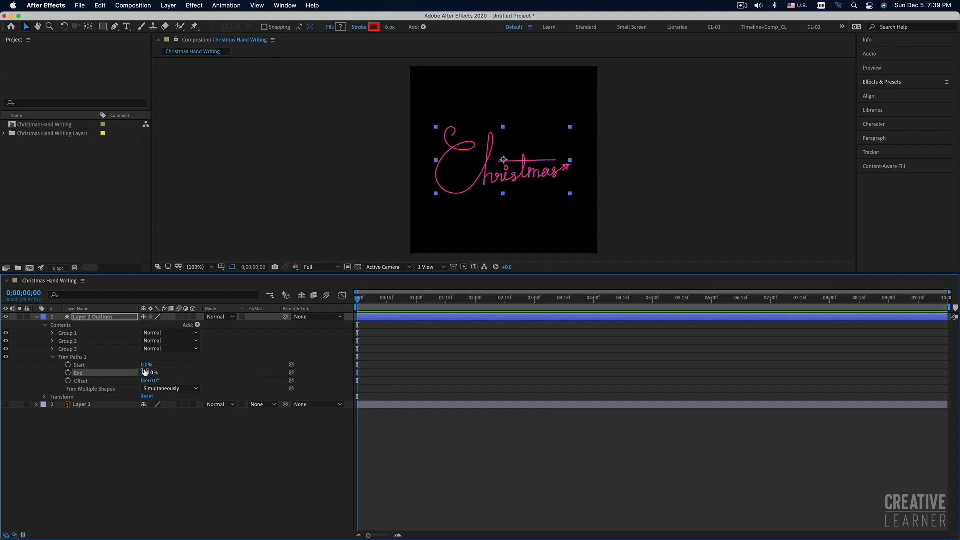
drag(146, 373, 93, 372)
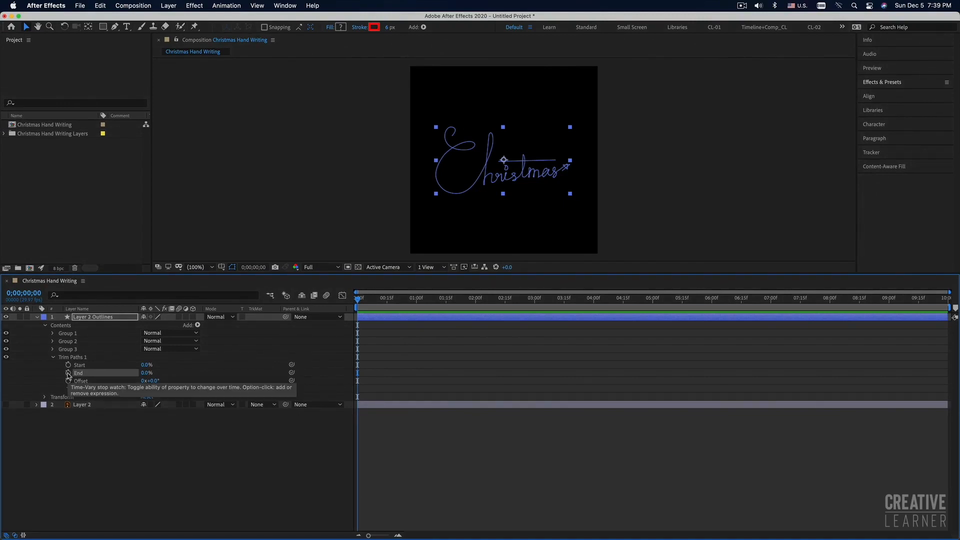
click(68, 373)
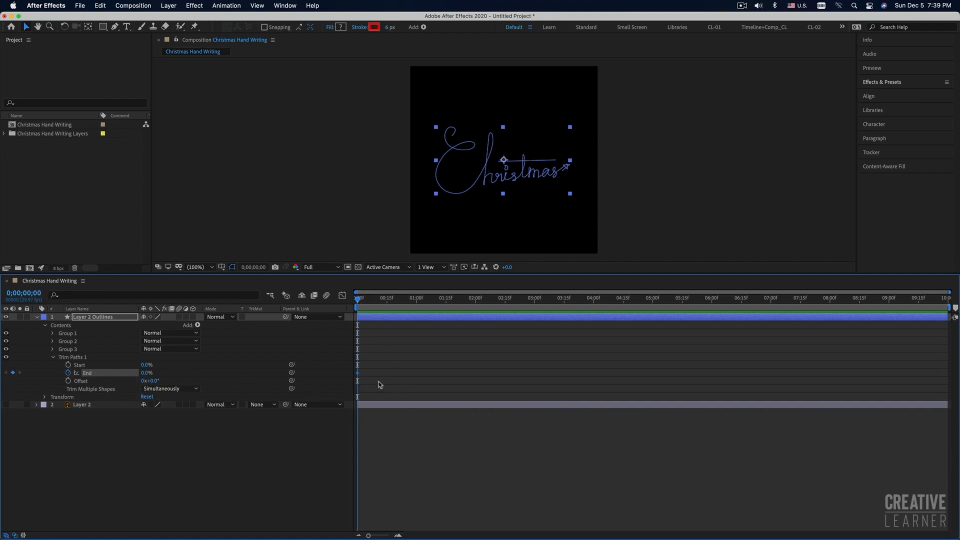
Try different times for the 0% Trim Paths End keyframe and place it at 0;00;00;06.
drag(358, 301, 406, 301)
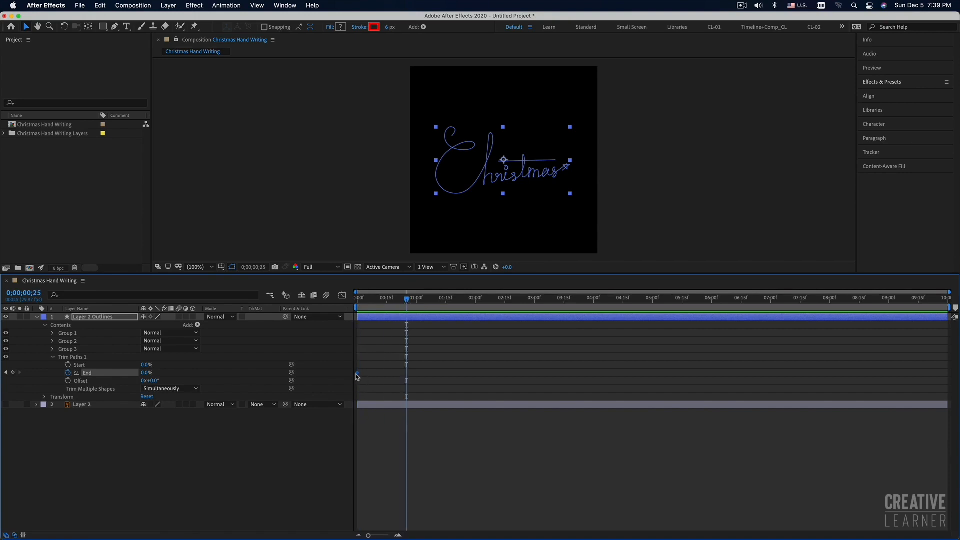
drag(371, 303, 357, 306)
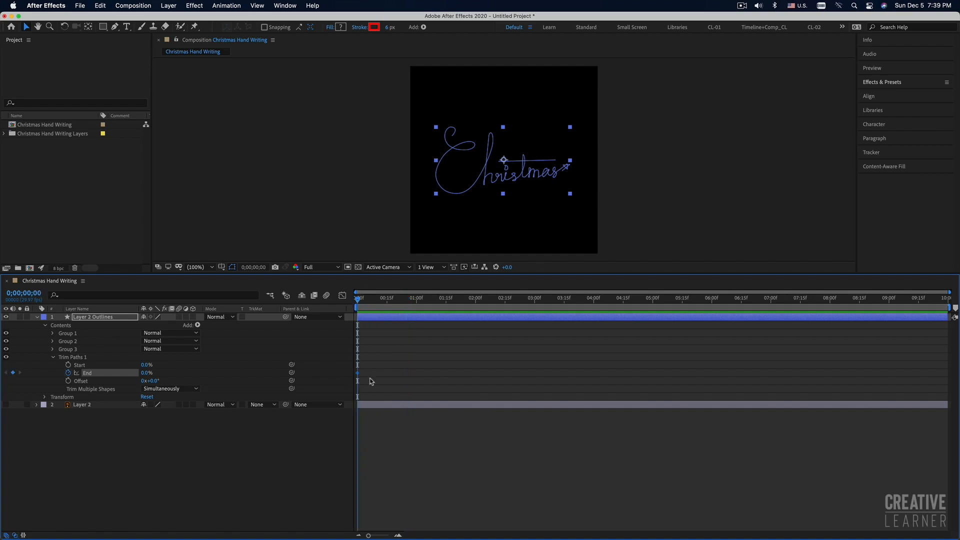
drag(358, 376, 439, 377)
mouse_move(142, 373)
mouse_down()
mouse_move(191, 374)
mouse_move(114, 376)
mouse_up()
drag(362, 307, 425, 306)
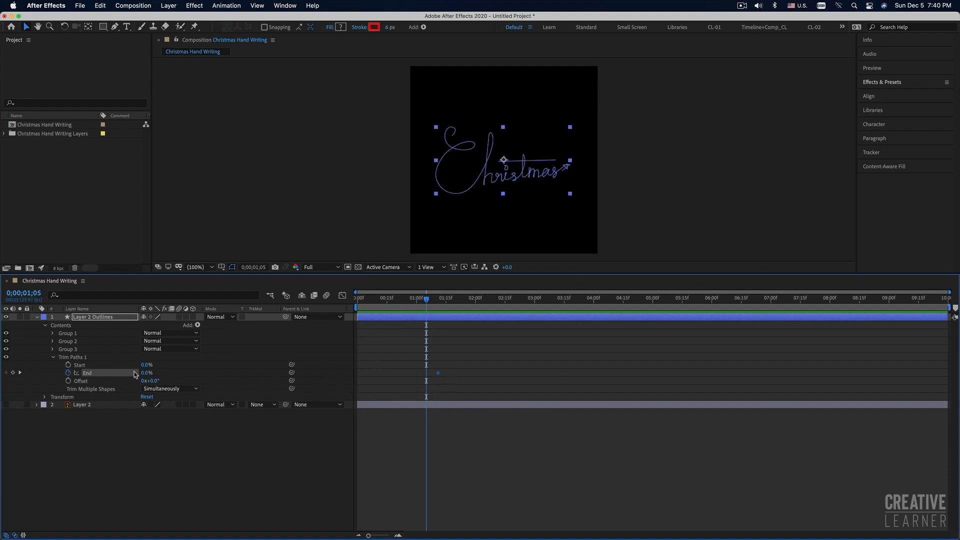
drag(439, 374, 369, 374)
Set a second Trim Paths End keyframe of 100% at 0;00;01;15.
drag(426, 307, 446, 306)
drag(393, 319, 425, 320)
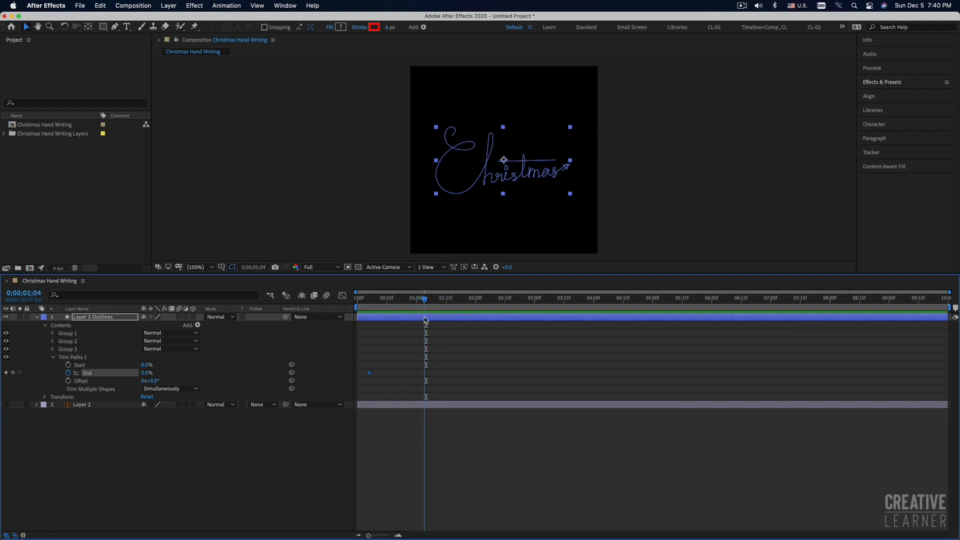
drag(395, 302, 445, 303)
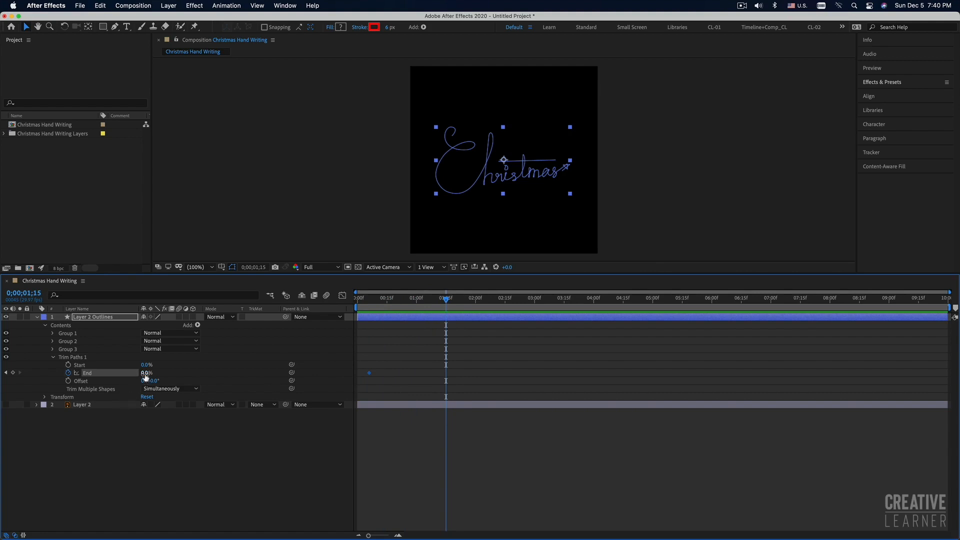
drag(146, 373, 206, 374)
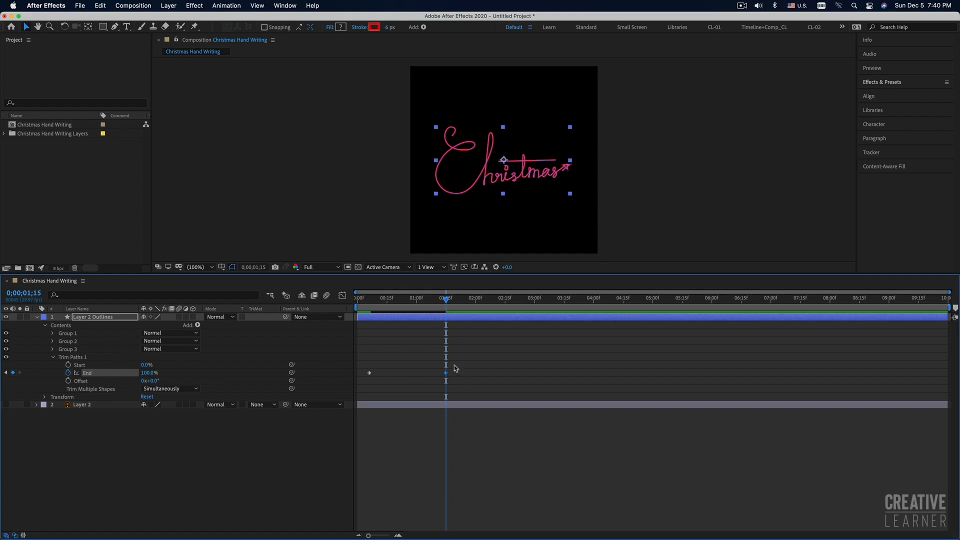
Scrub between the two End keyframes and play the writing animation from the start of the composition.
drag(380, 303, 369, 303)
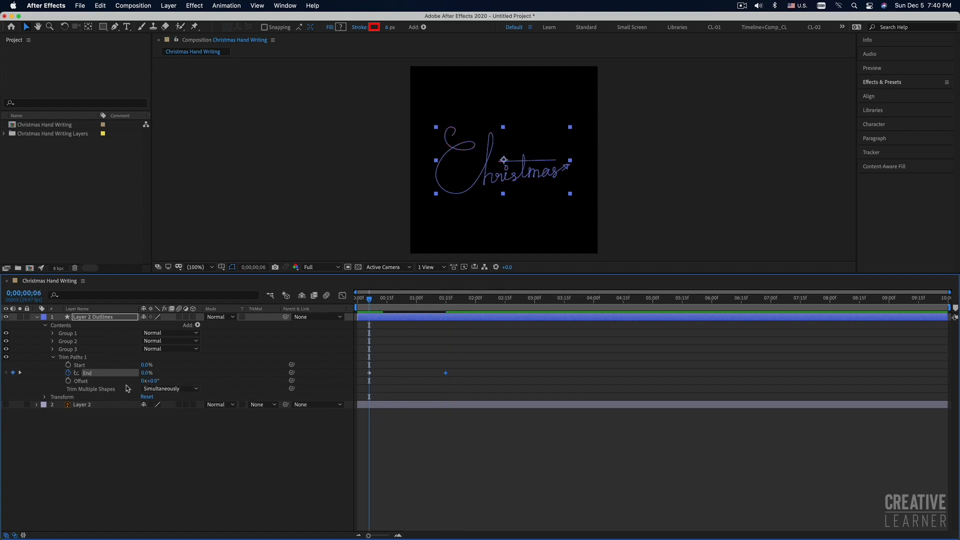
drag(371, 302, 449, 307)
click(490, 437)
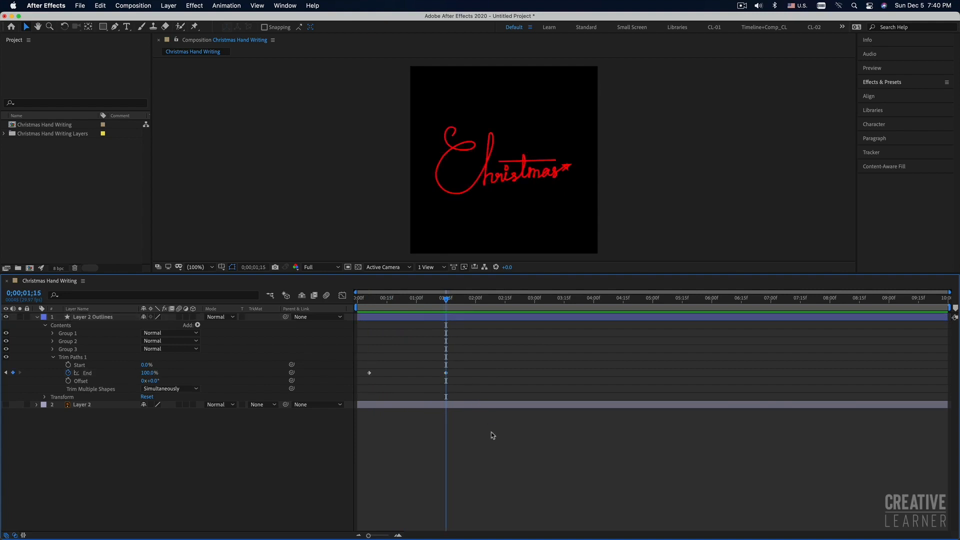
key(Home)
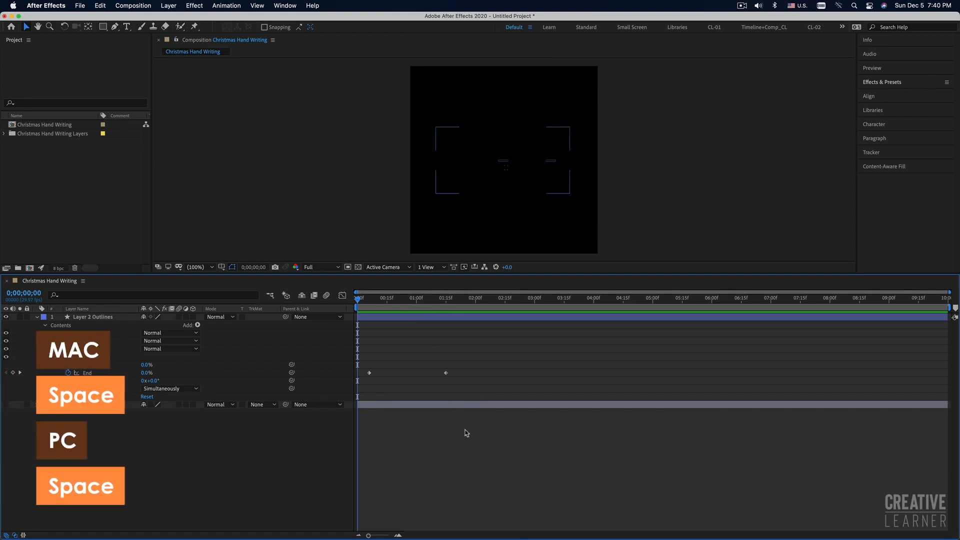
key(space)
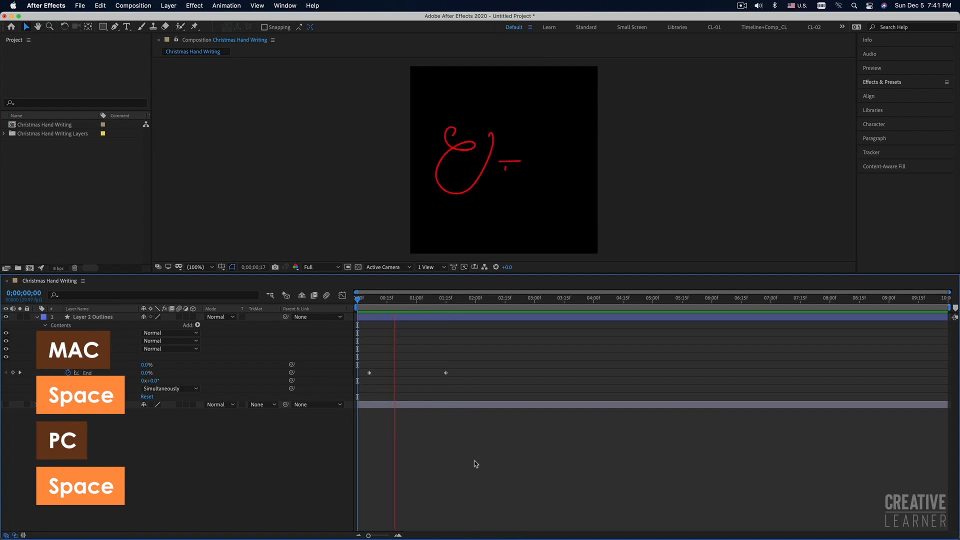
key(space)
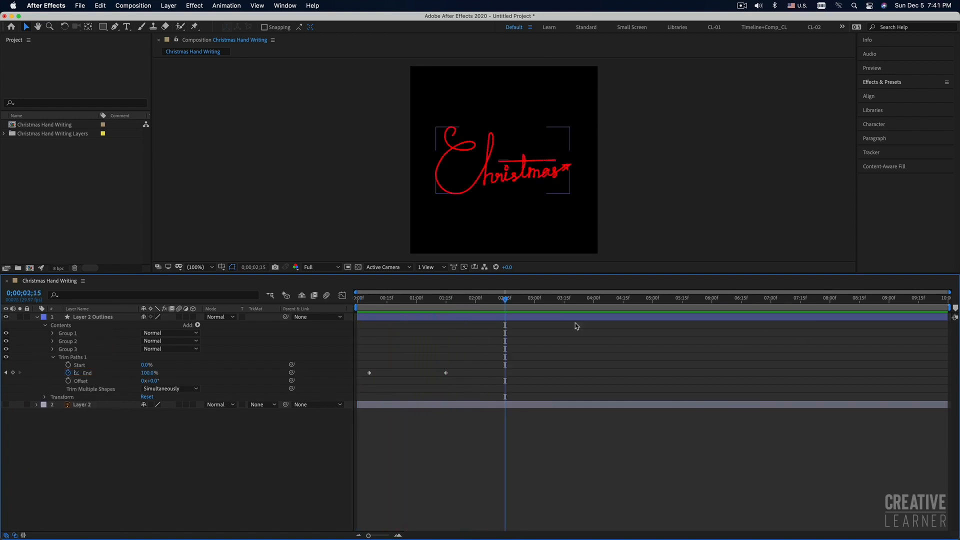
Shorten the work area to end shortly after the second End keyframe, and preview it from the start.
drag(504, 300, 492, 300)
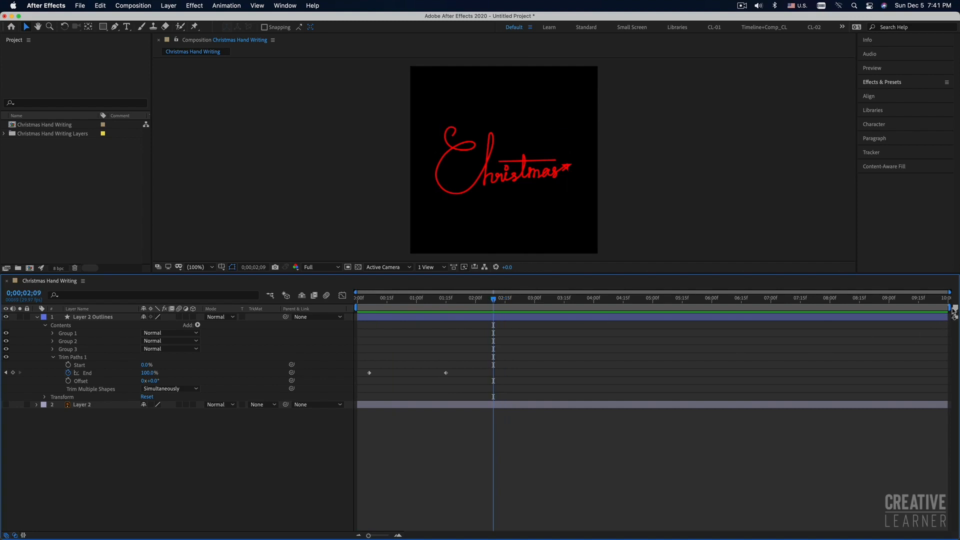
drag(954, 308, 467, 308)
key(Home)
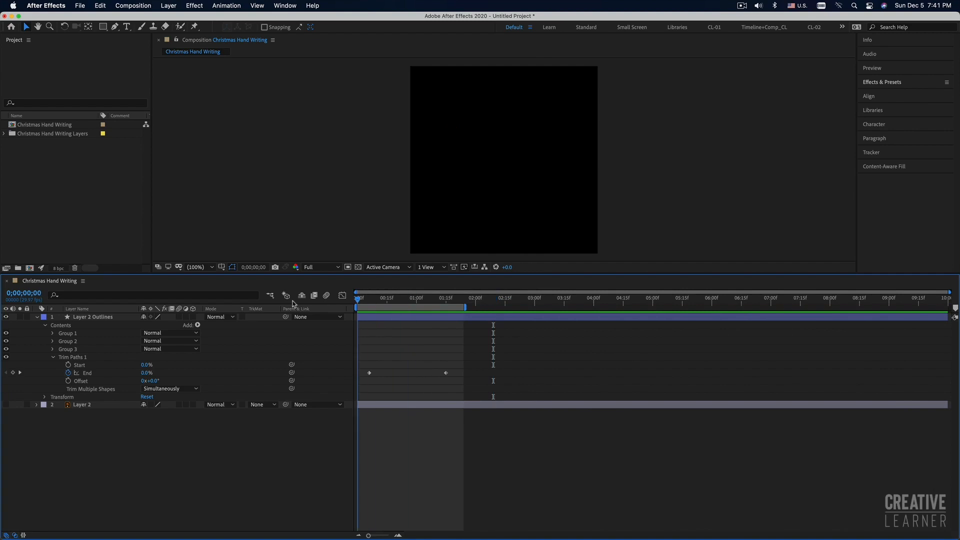
key(space)
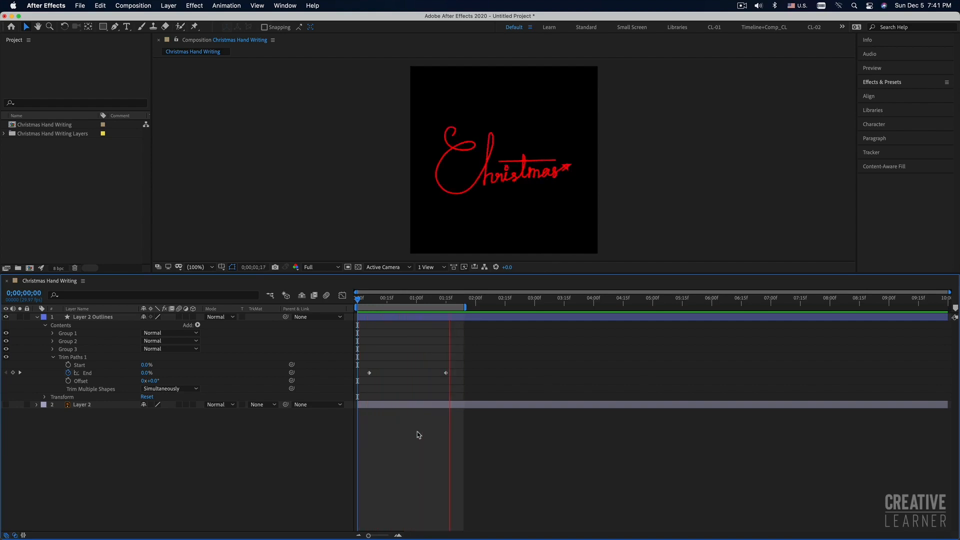
Stop the preview and replay the writing animation from the start of the composition.
key(space)
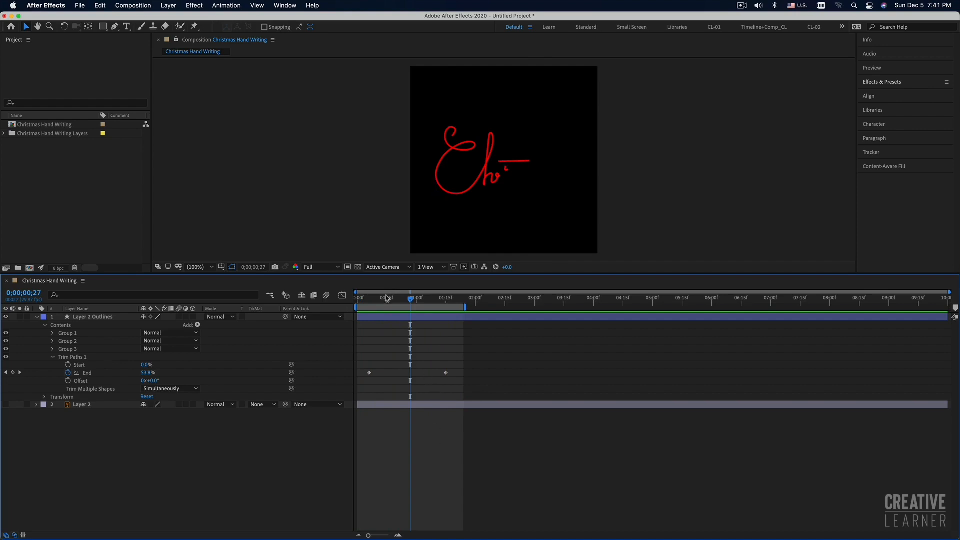
drag(366, 302, 342, 335)
key(space)
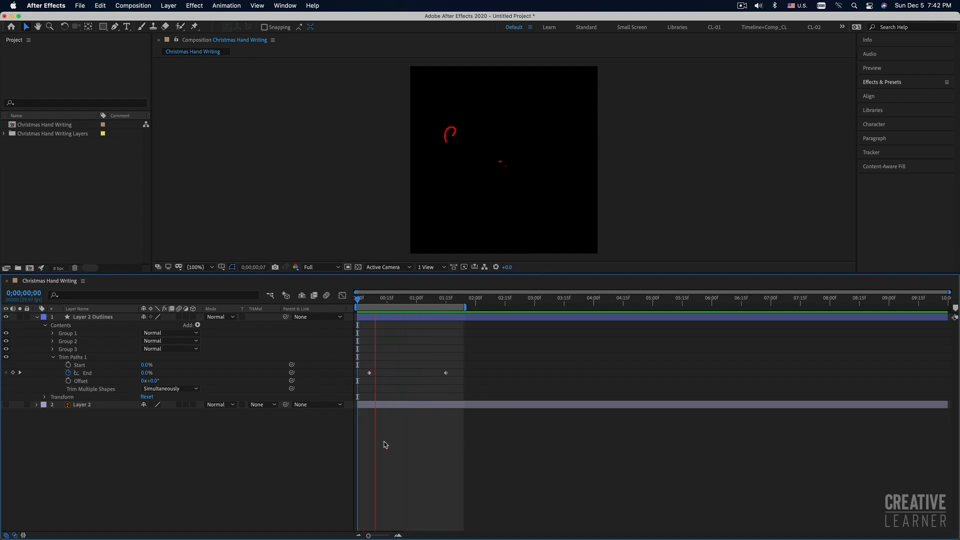
Switch to Illustrator, deselect the lettering, and toggle the visibility of Layer 2 and Layer 1 to compare the traced lettering with the original.
key(super+Tab)
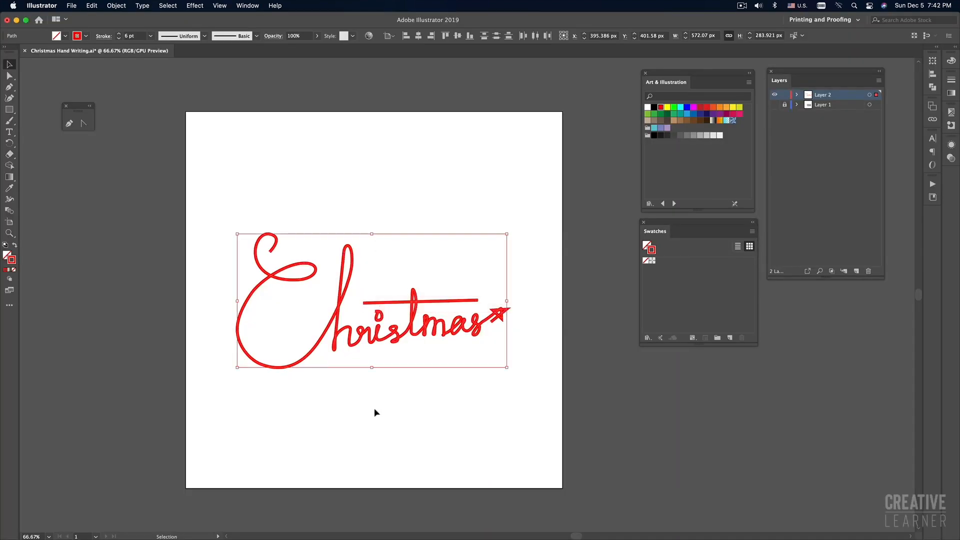
click(370, 410)
click(775, 95)
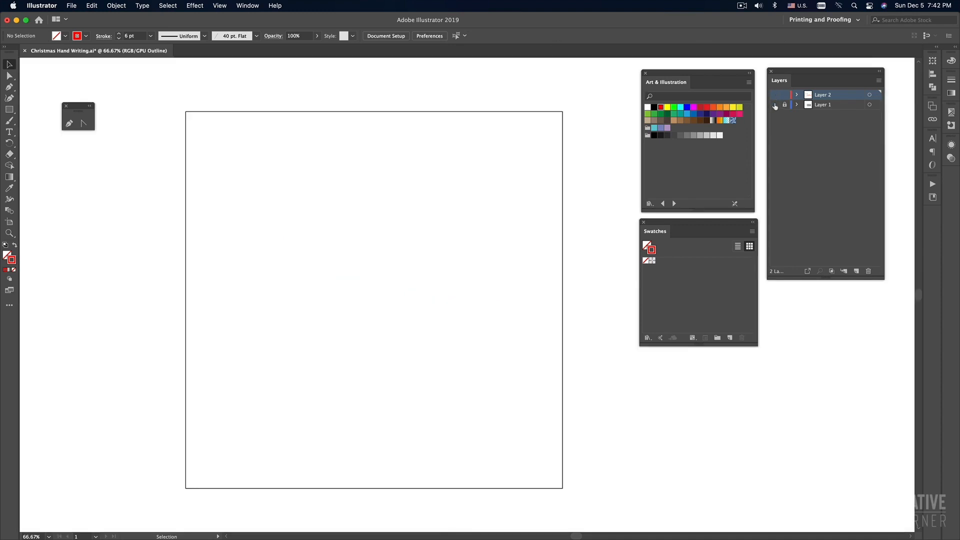
click(775, 105)
click(774, 94)
click(774, 105)
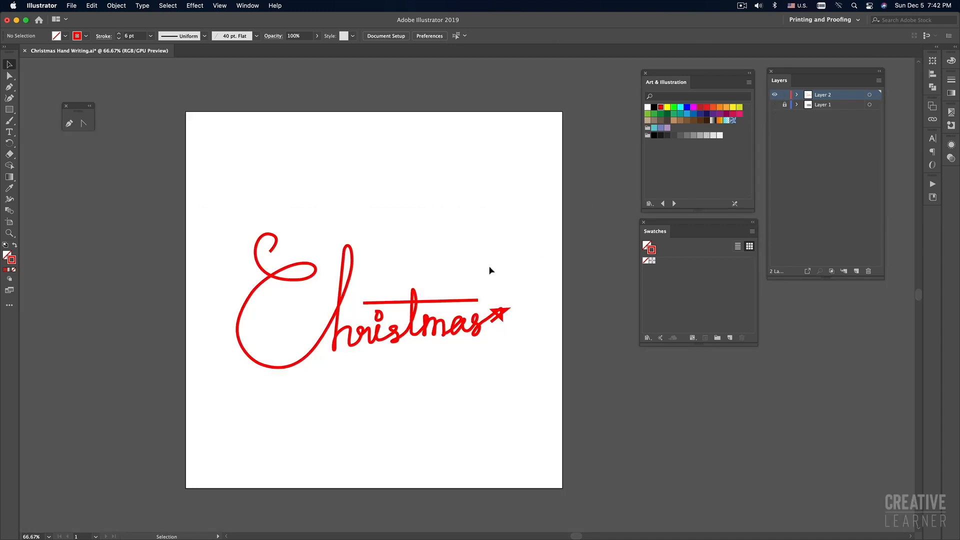
Switch to After Effects and select Layer 2 Outlines and Layer 2 in turn to compare the shape layer with its source.
key(super+Tab)
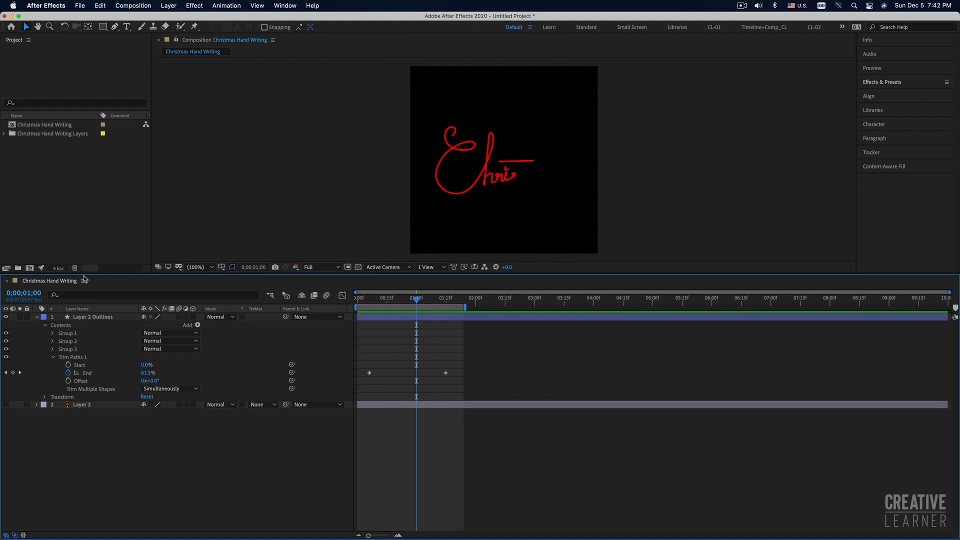
click(91, 318)
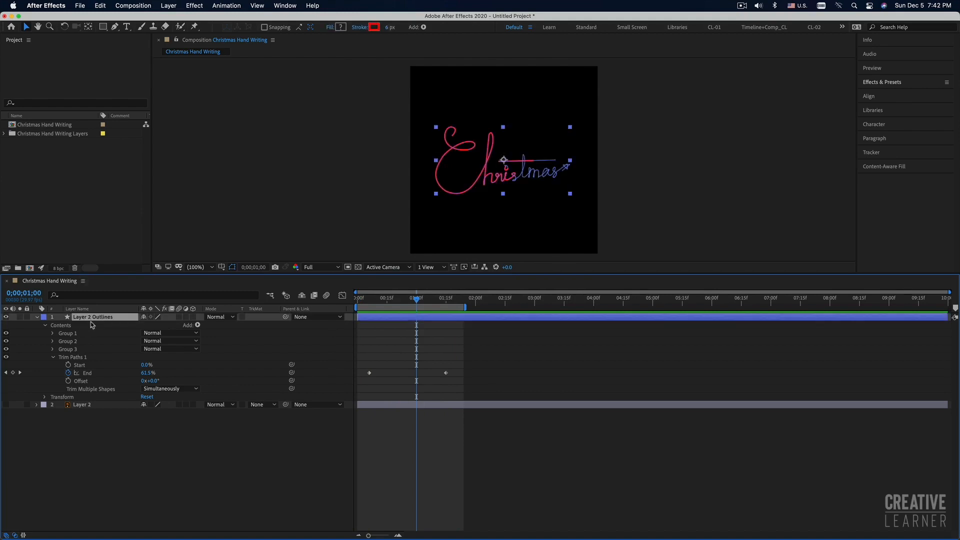
click(85, 406)
click(104, 418)
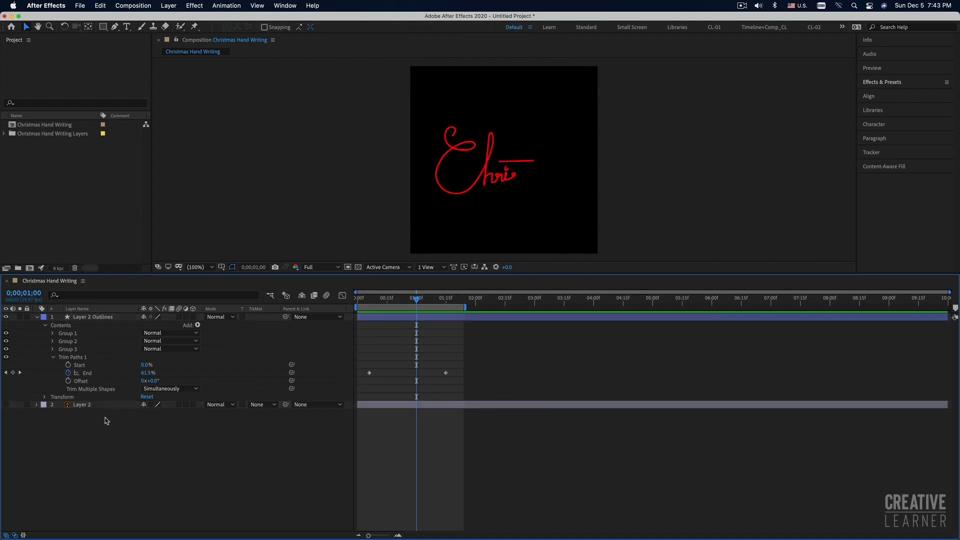
click(97, 406)
click(114, 440)
Look up the Create Shapes from Vector Layer command for Layer 2 and dismiss it.
click(94, 406)
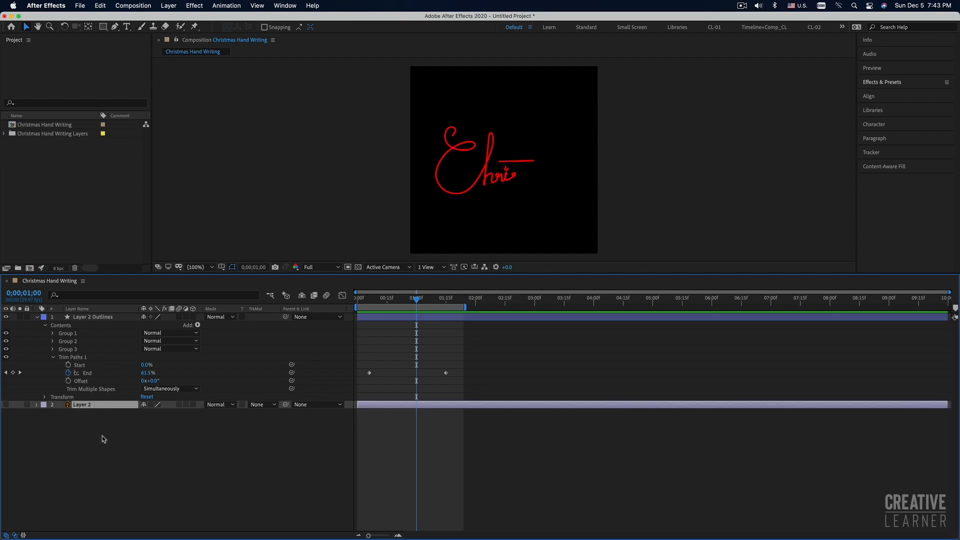
right_click(105, 409)
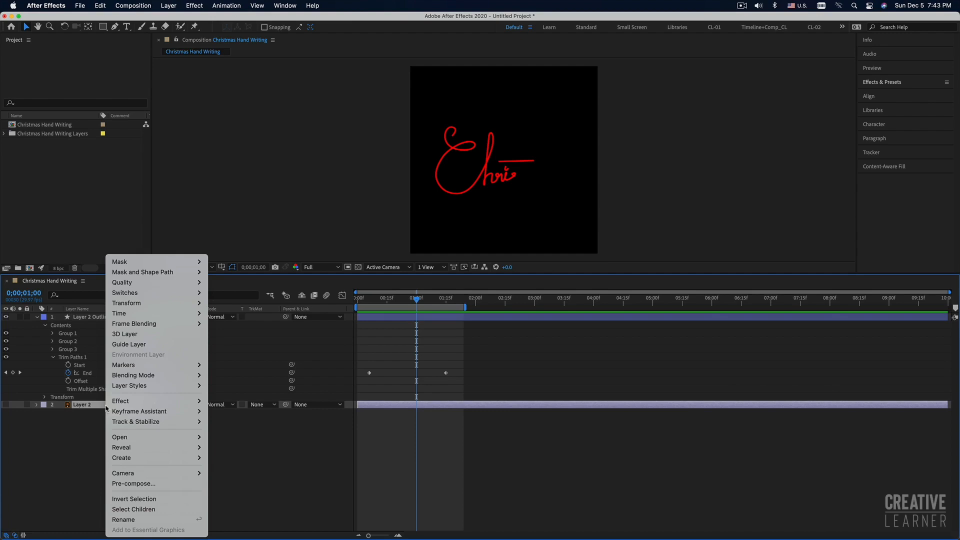
mouse_move(138, 463)
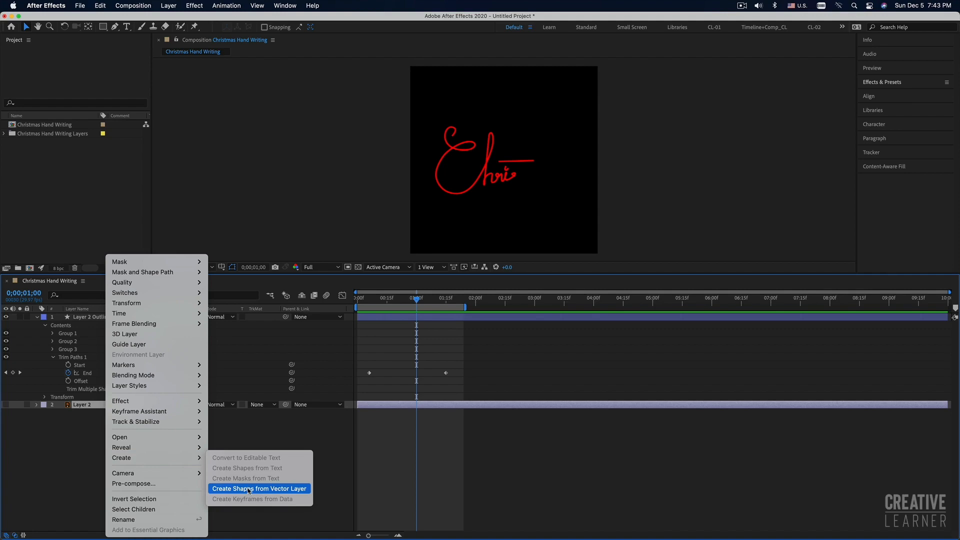
click(261, 437)
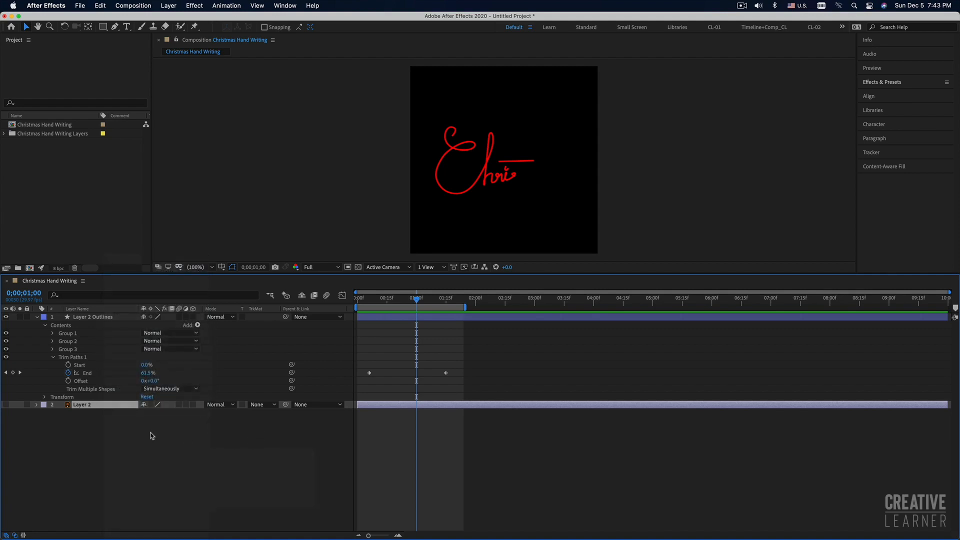
Select Layer 2 Outlines and review its Trim Paths End keyframes at 0;00;00;06 and 0;00;01;15.
click(91, 318)
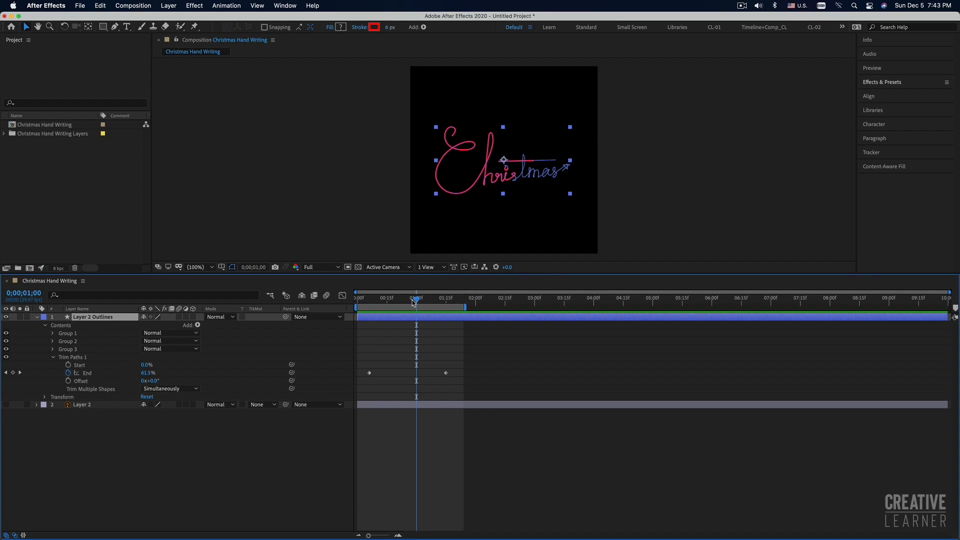
drag(413, 302, 371, 310)
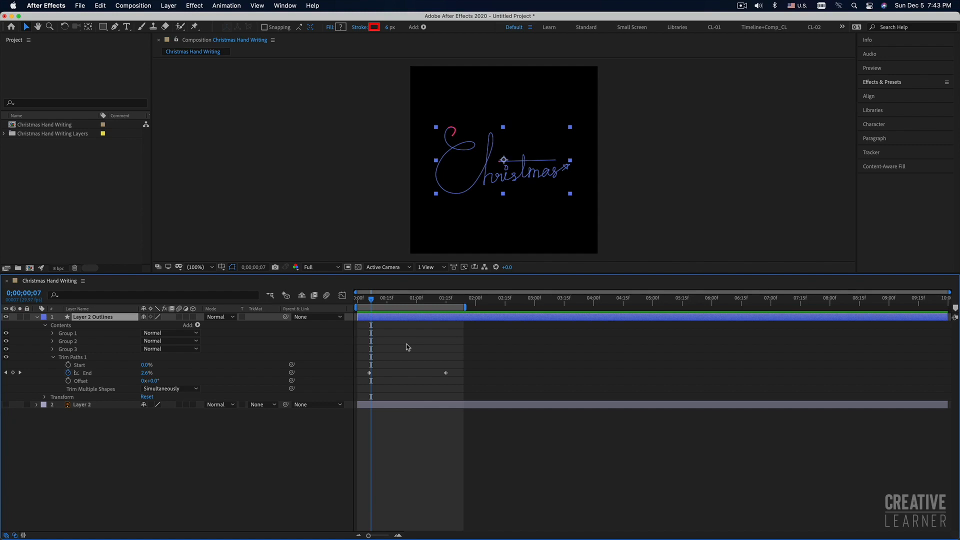
drag(371, 301, 371, 302)
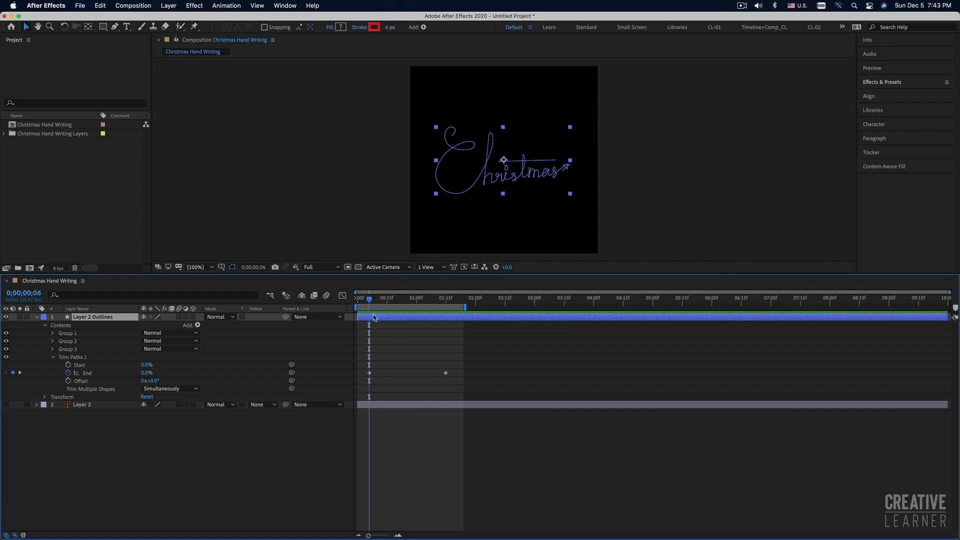
drag(371, 302, 446, 308)
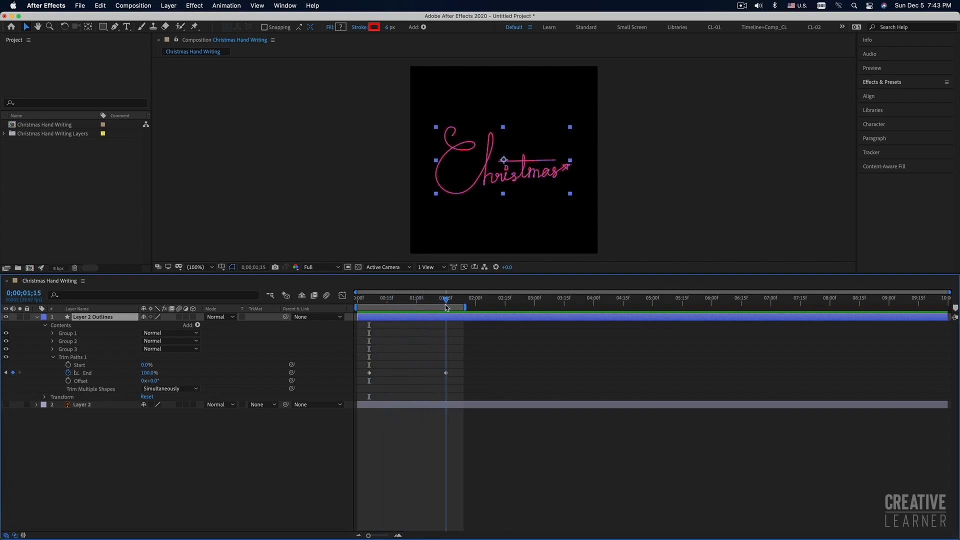
click(446, 372)
Scrub back to the beginning, play the writing animation, and replay it from the first frame with the layer deselected.
drag(419, 305, 361, 305)
key(space)
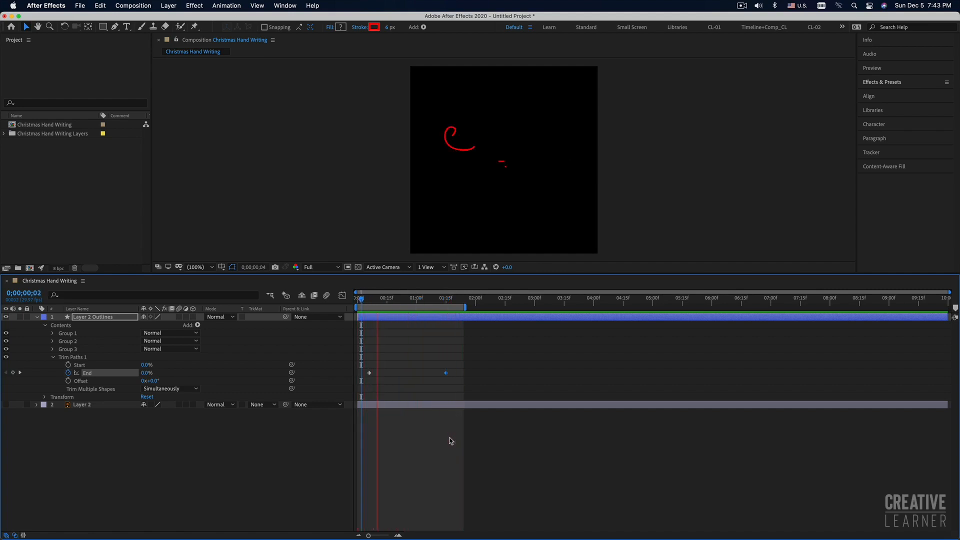
key(space)
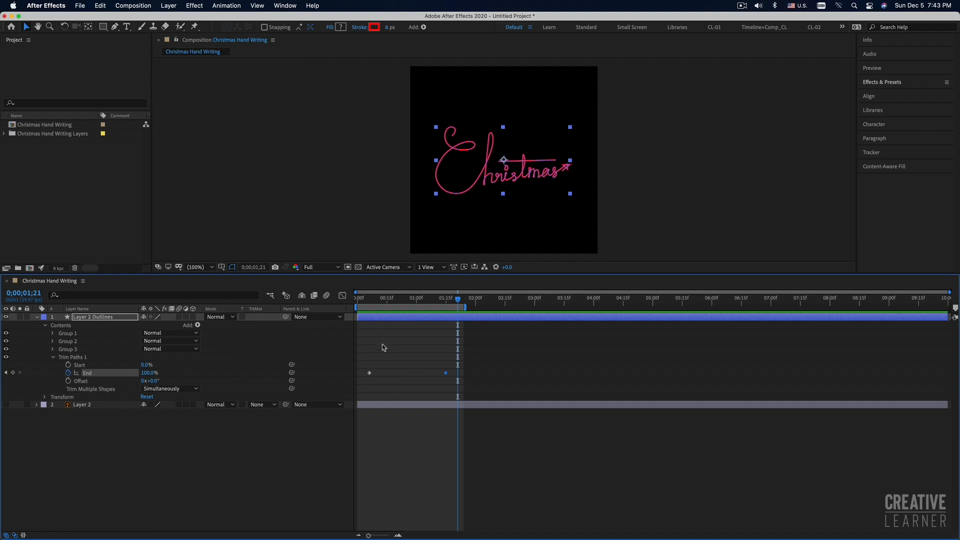
key(Home)
key(space)
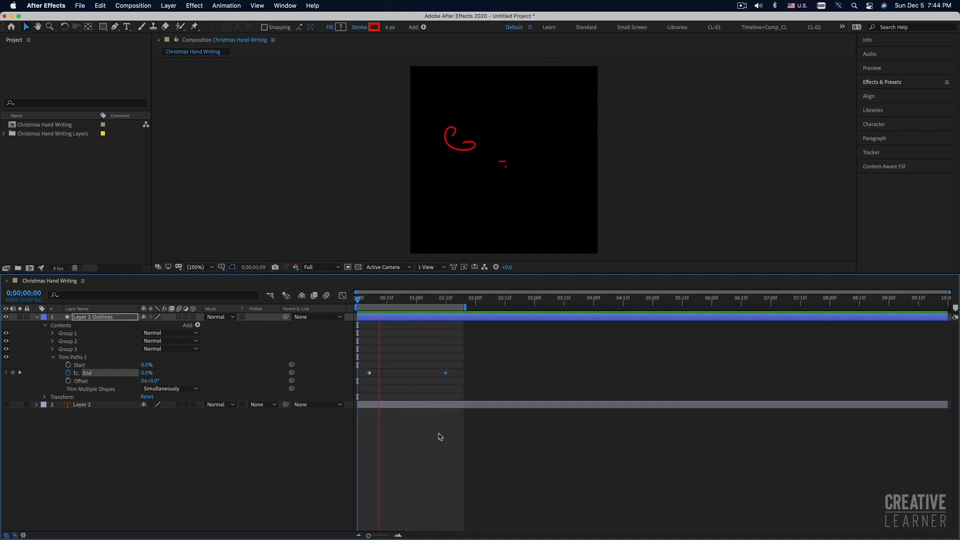
click(440, 436)
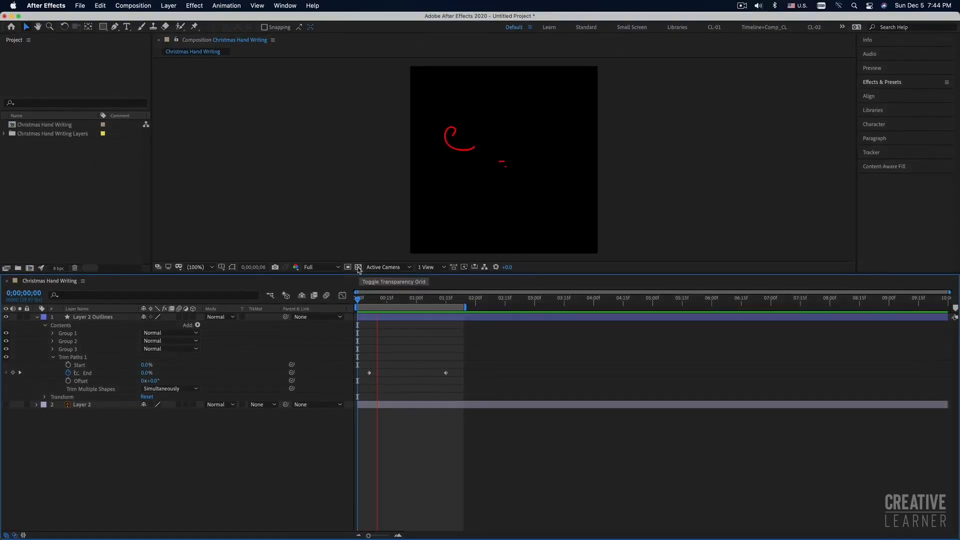
Toggle the transparency grid on and off to check the background behind the lettering.
click(358, 268)
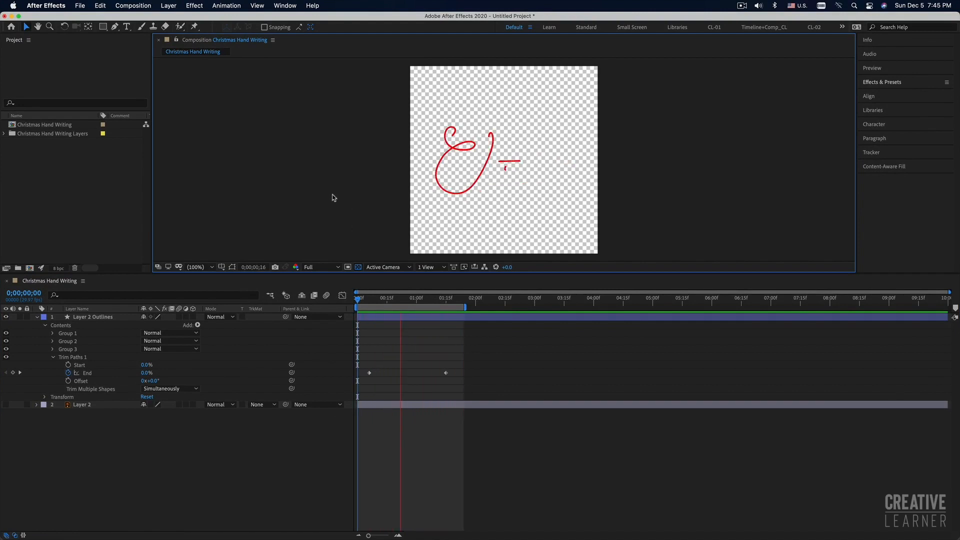
click(358, 267)
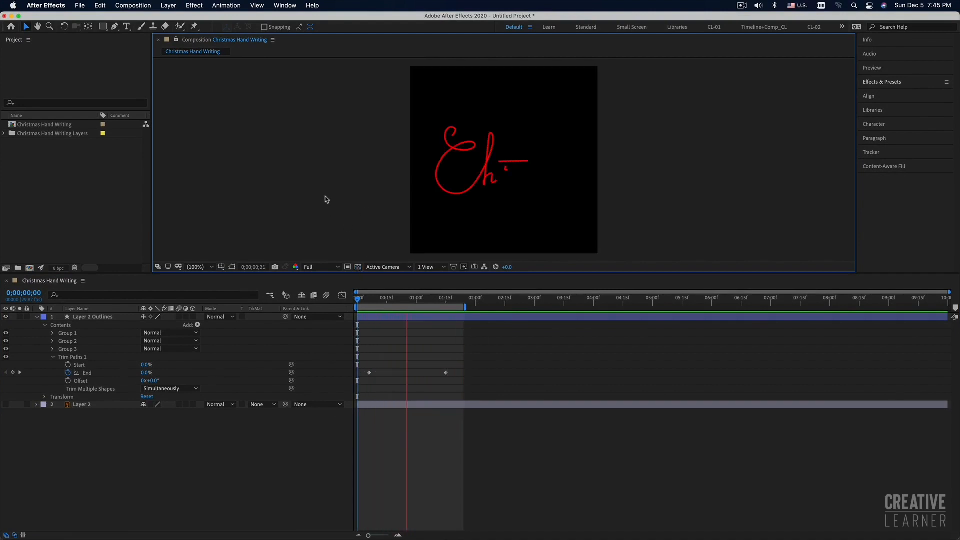
Set the composition's background color to white (FFFFFF) in the Composition Settings.
right_click(326, 199)
click(277, 169)
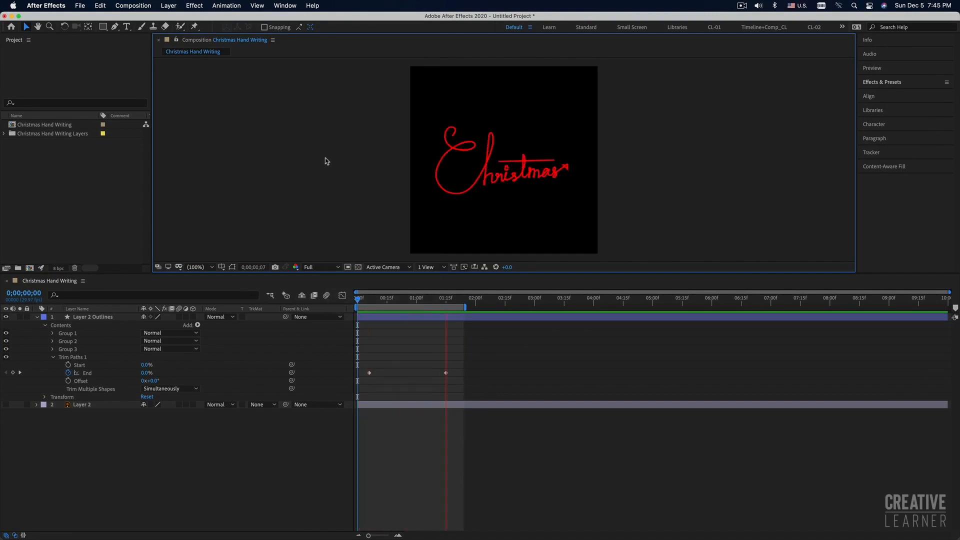
right_click(325, 161)
click(343, 183)
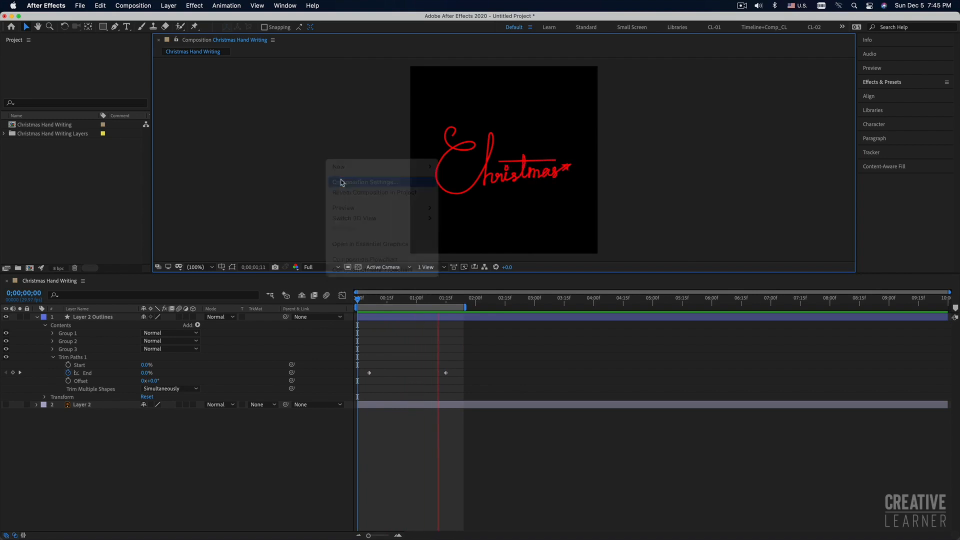
drag(489, 89, 479, 78)
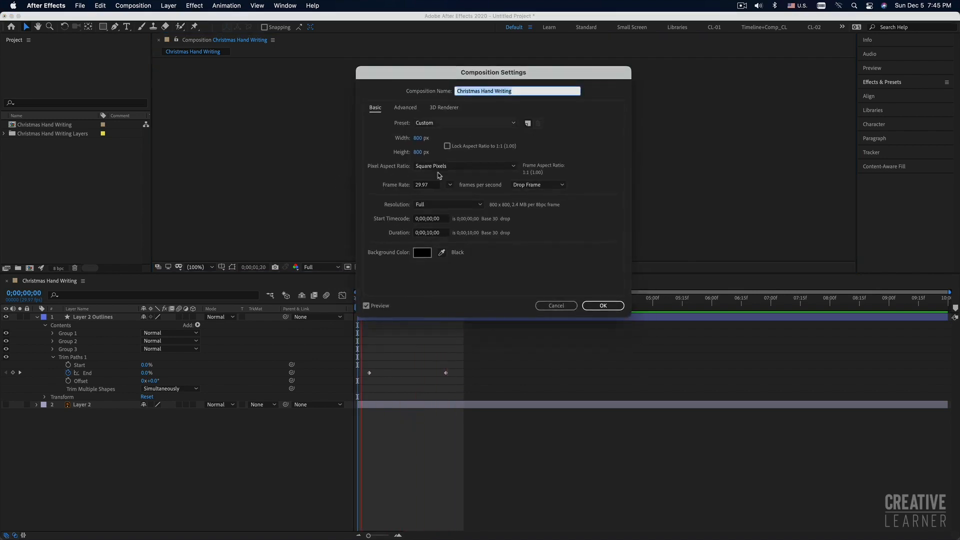
click(422, 252)
drag(303, 202, 255, 171)
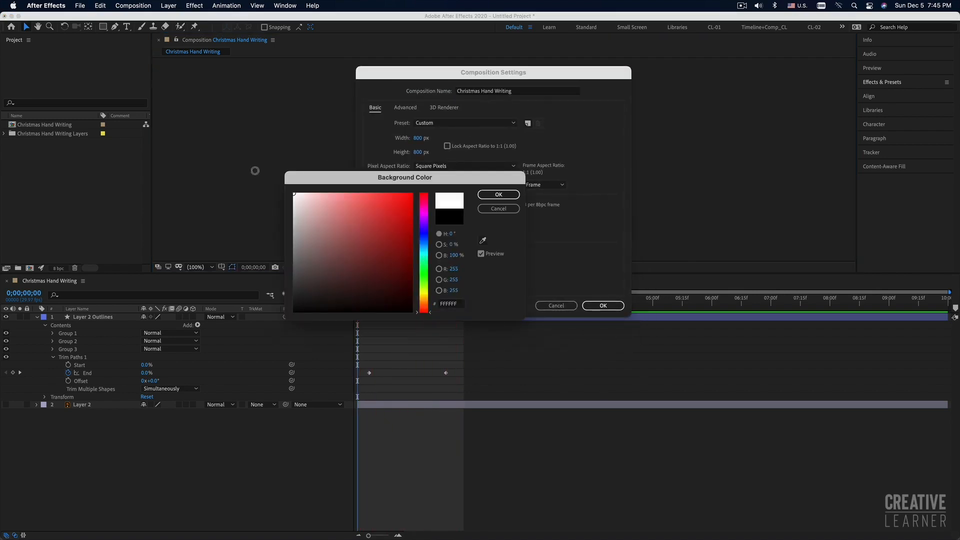
click(498, 194)
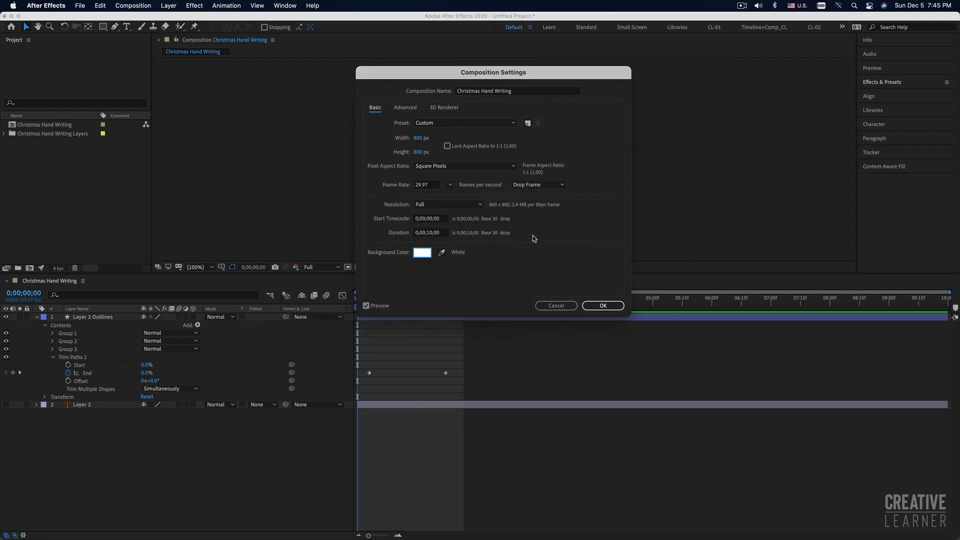
click(603, 306)
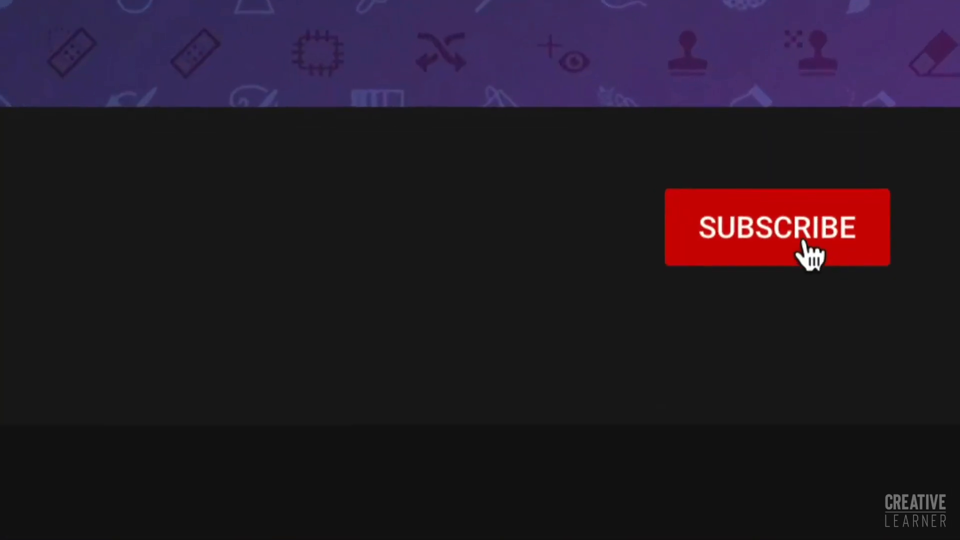
click(806, 238)
click(861, 235)
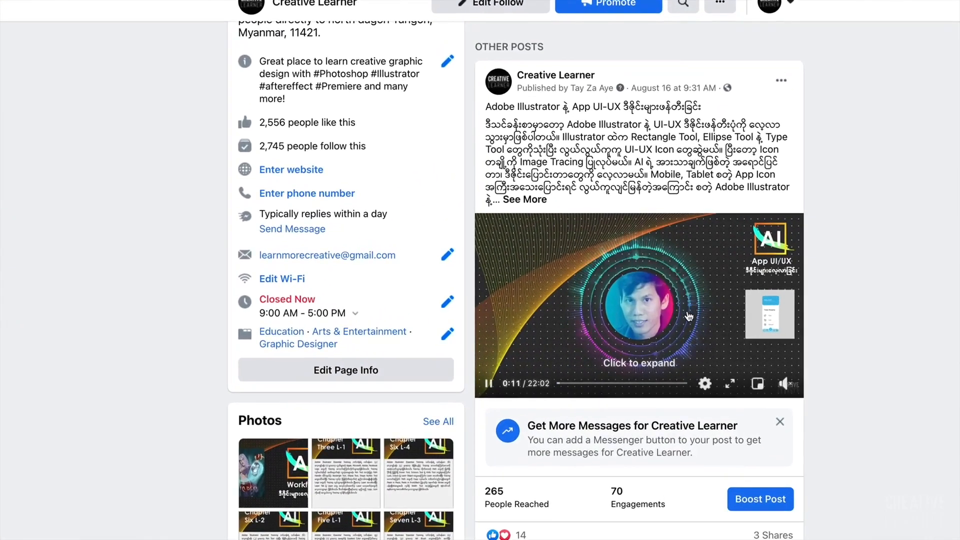
scroll(680, 313, down, 8)
scroll(680, 313, up, 3)
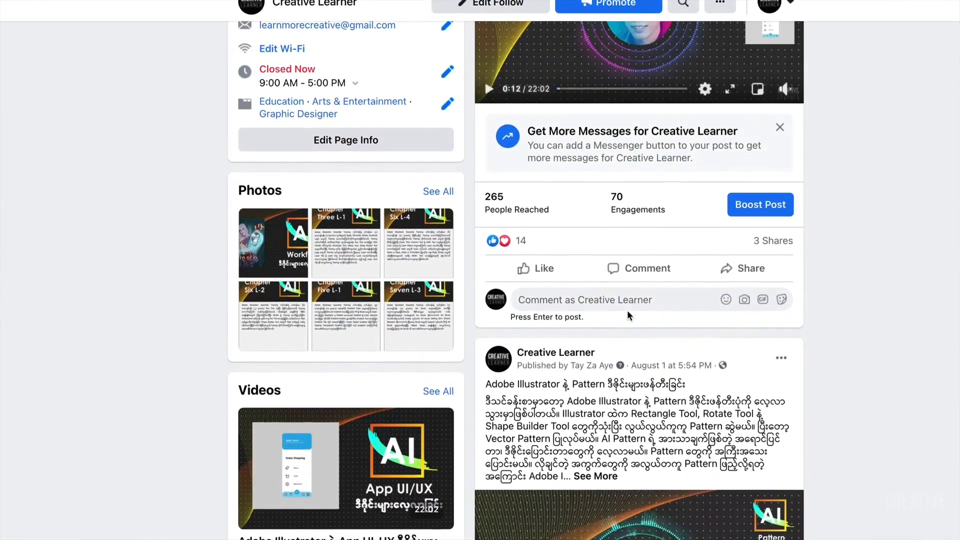
mouse_move(527, 270)
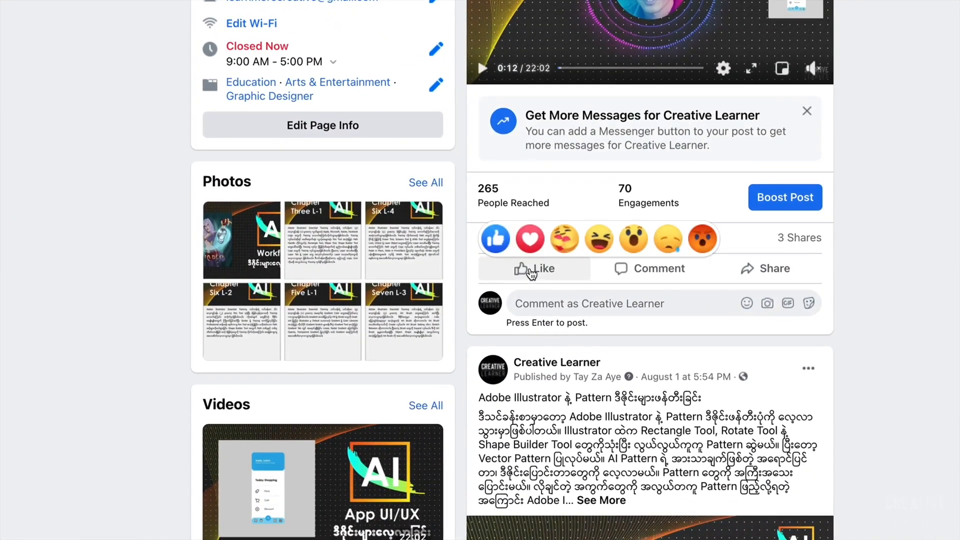
click(531, 272)
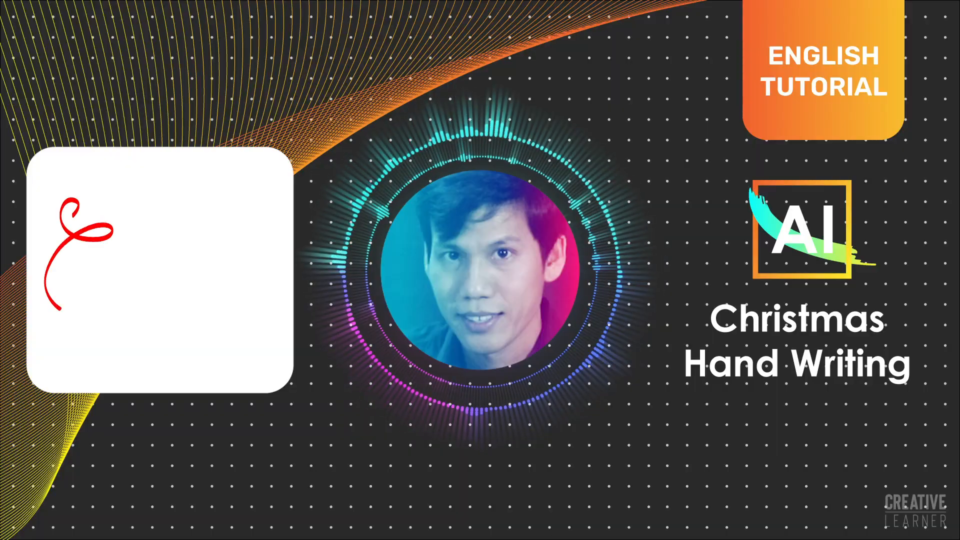